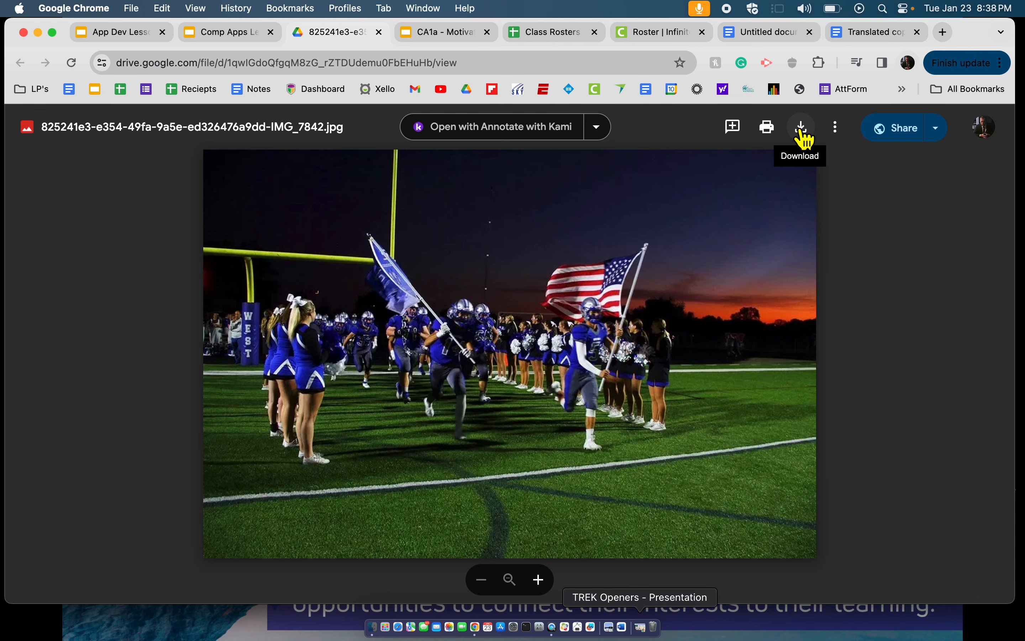
Download the football team image to the Downloads folder as WestWolverines and check it in the recent downloads.
left_click(802, 127)
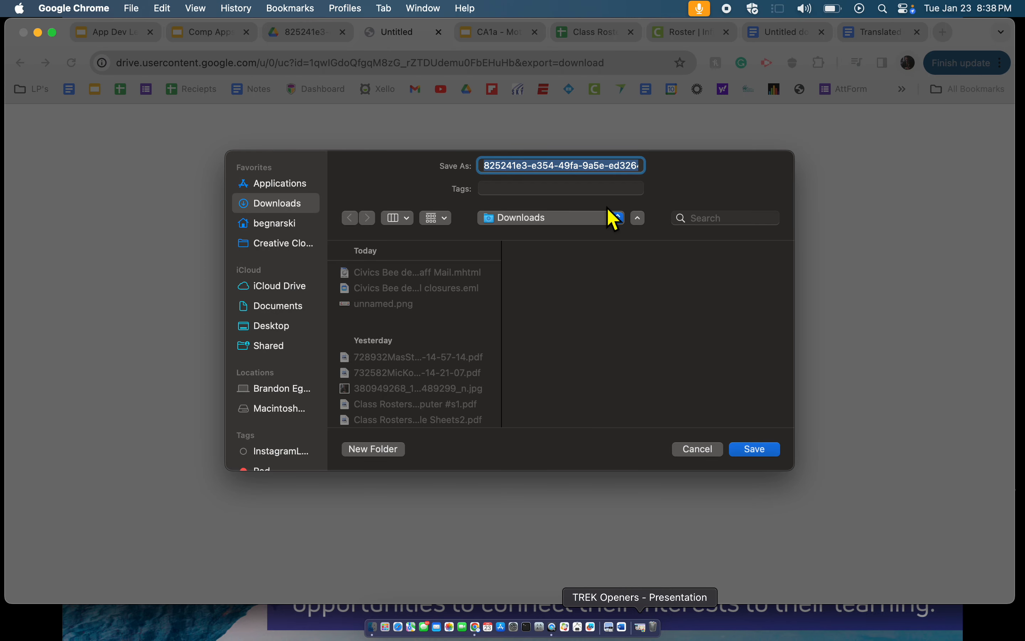
type("WE")
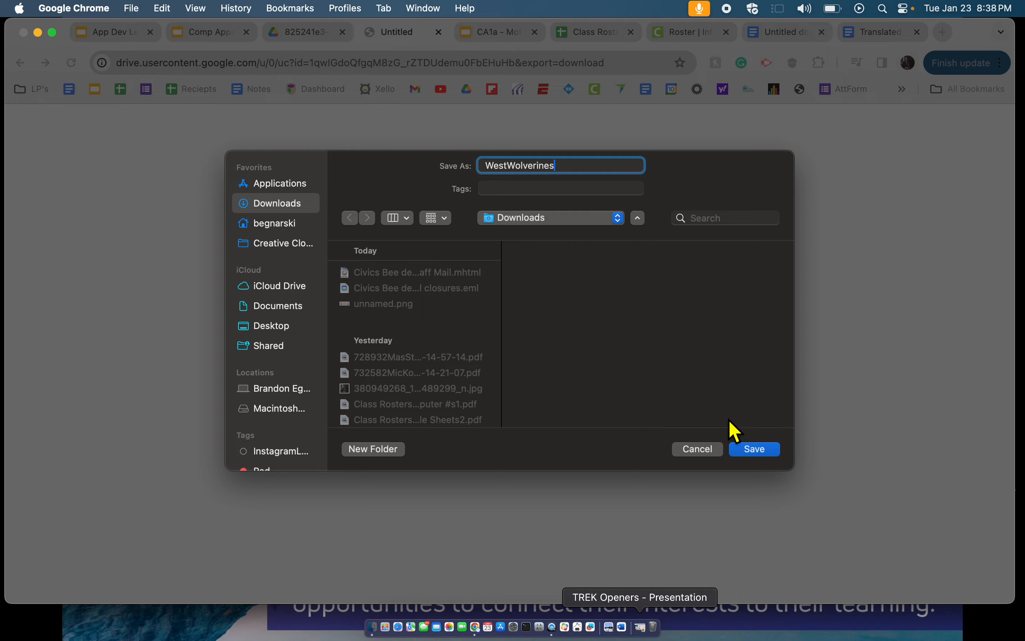
left_click(754, 449)
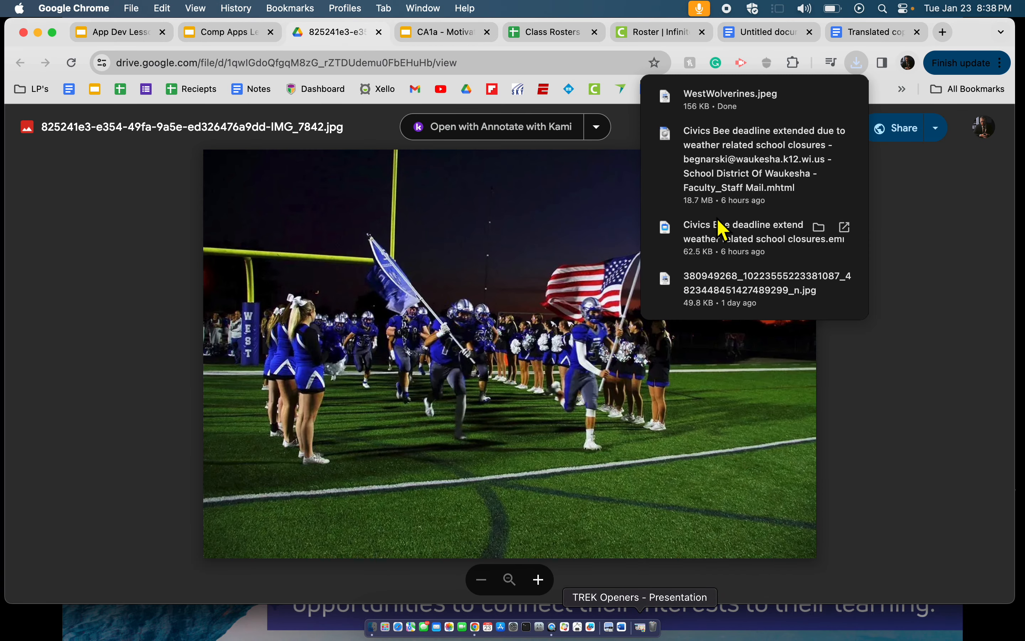
left_click(858, 64)
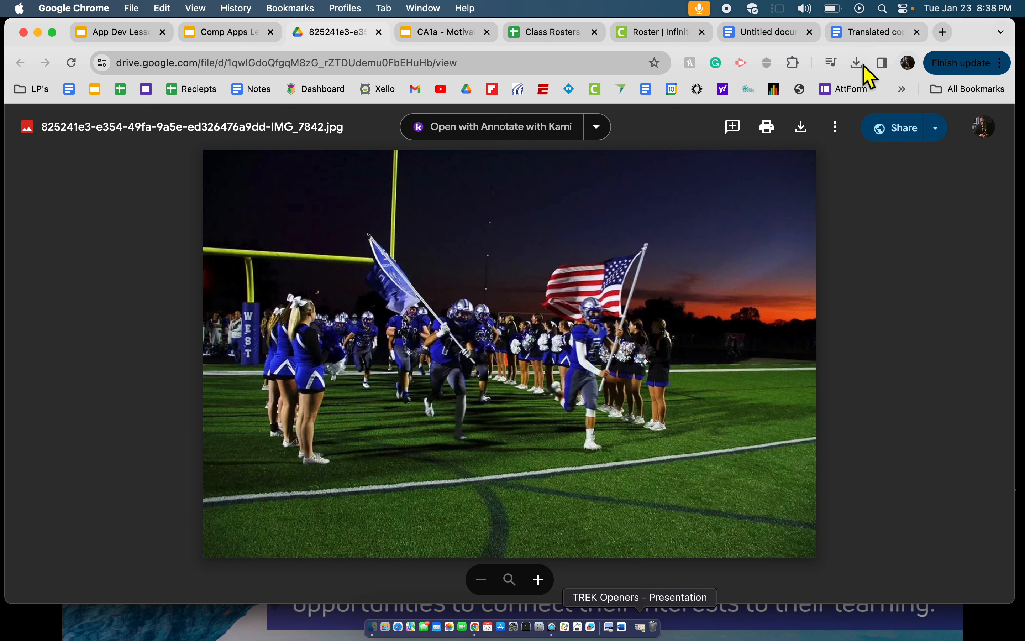
left_click(861, 66)
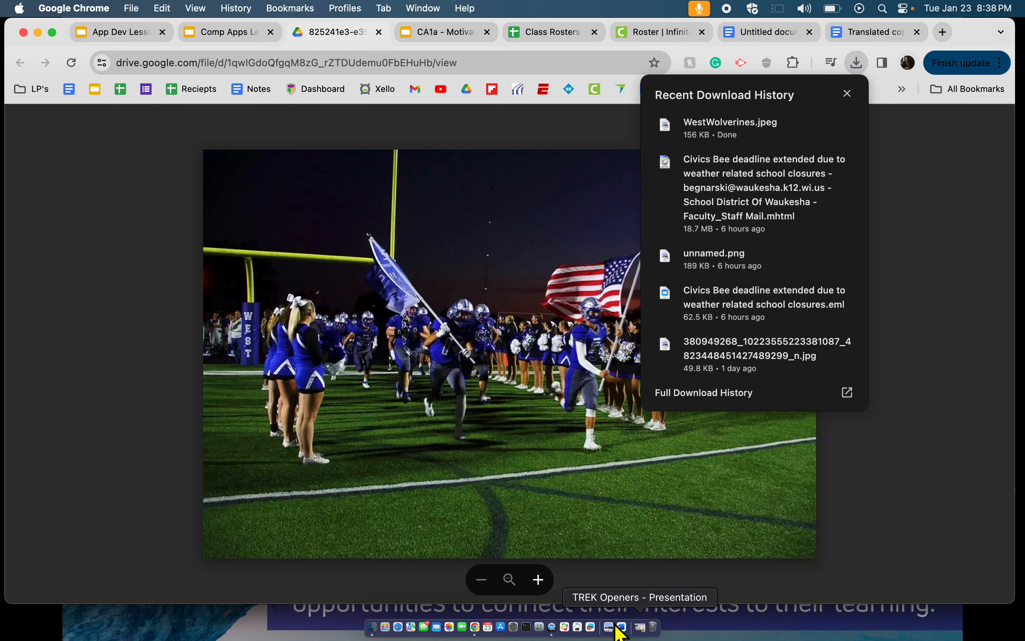
Launch Microsoft Word, create a blank document and expand its window to full screen.
left_click(386, 628)
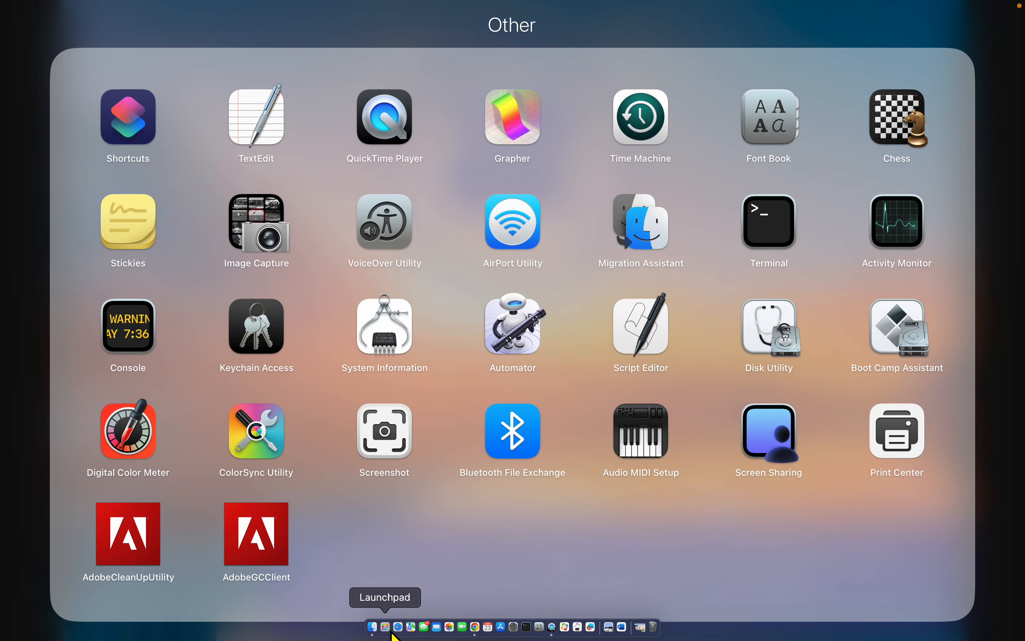
left_click(394, 544)
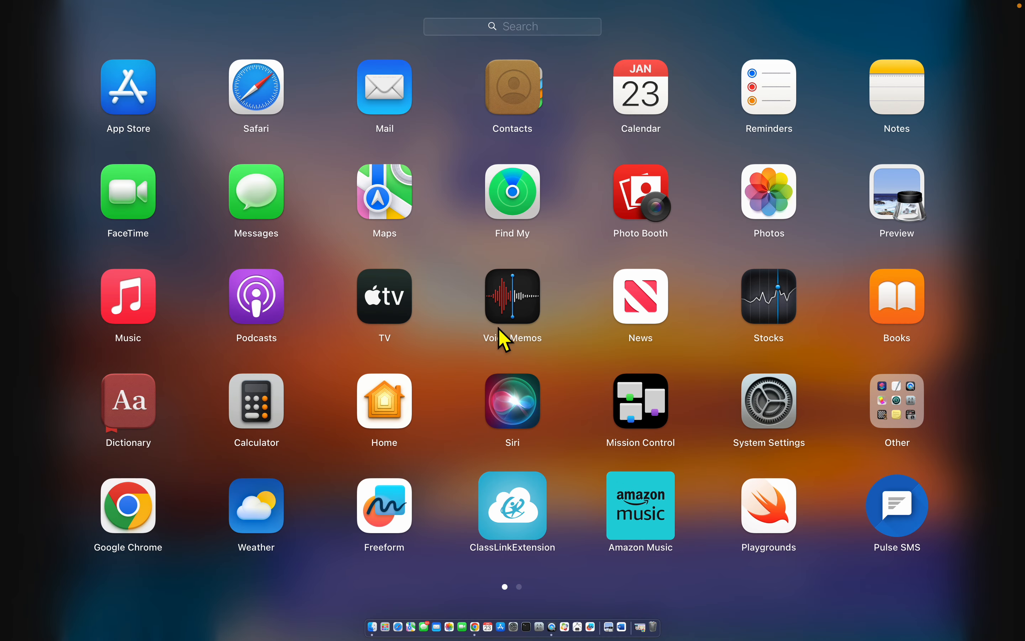
scroll(509, 325, "right", 3)
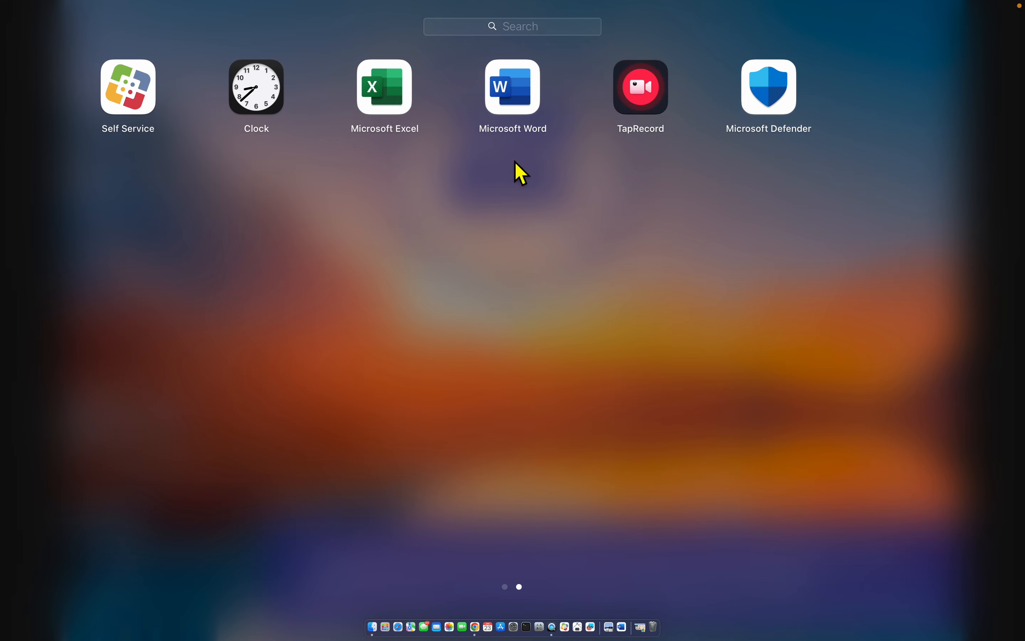
scroll(412, 259, "left", 3)
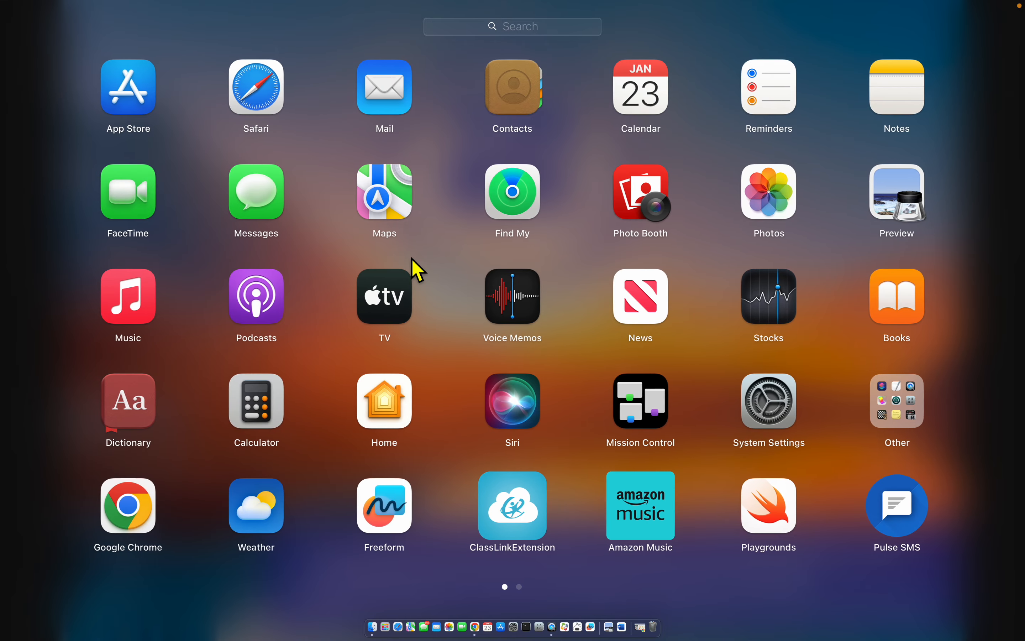
scroll(412, 259, "right", 3)
scroll(412, 259, "left", 3)
scroll(412, 259, "right", 3)
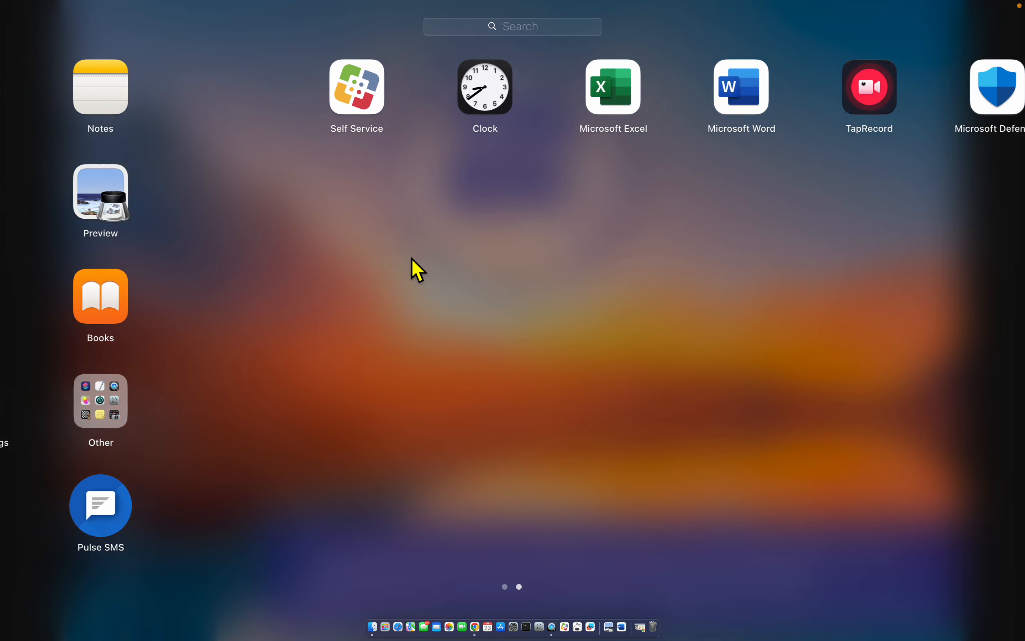
scroll(412, 259, "left", 3)
left_click(521, 588)
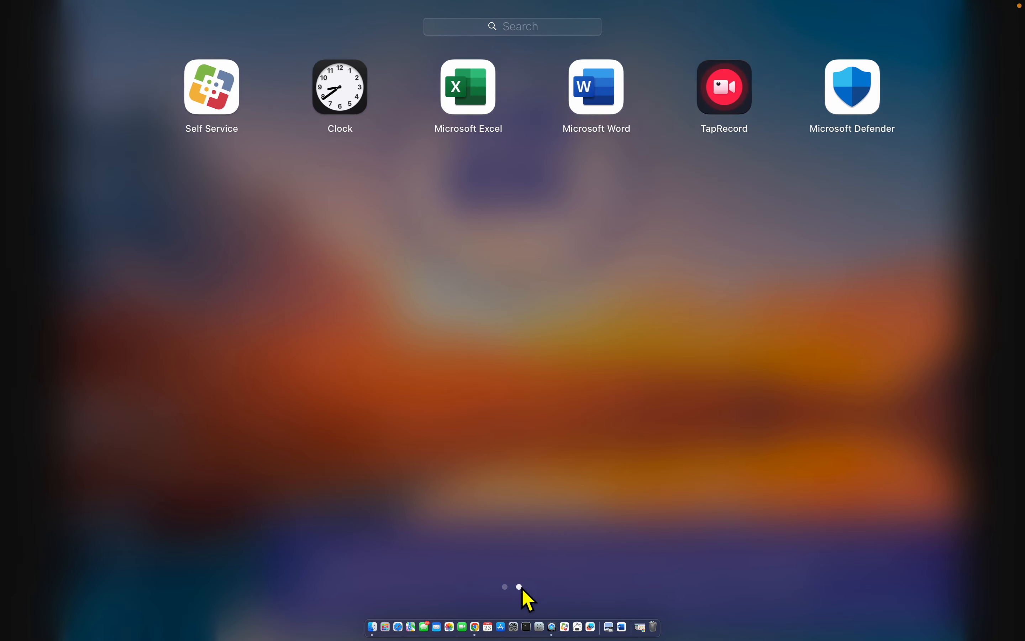
left_click(520, 111)
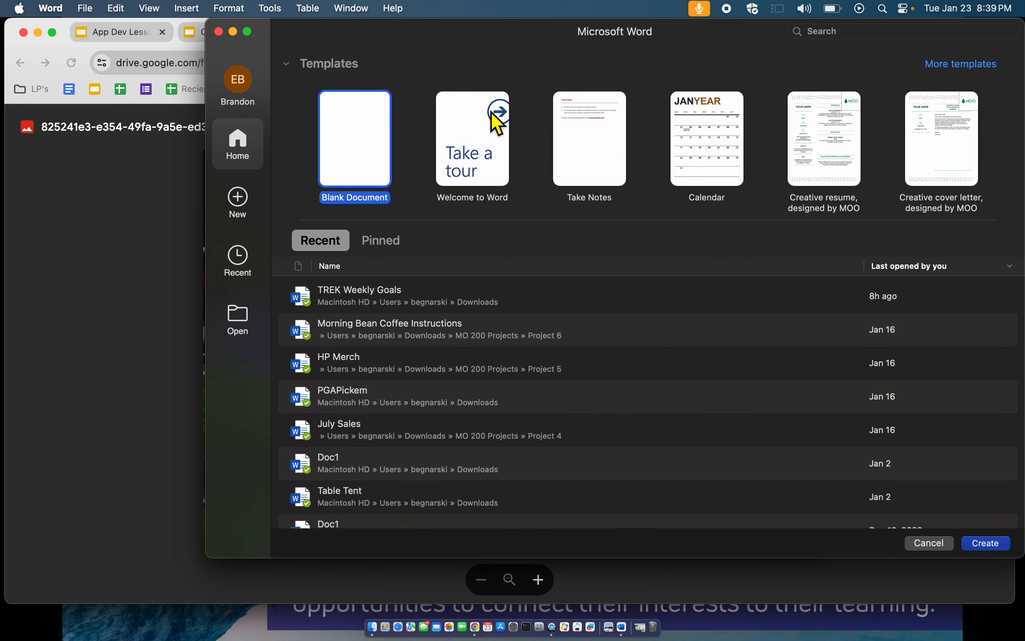
left_click(985, 543)
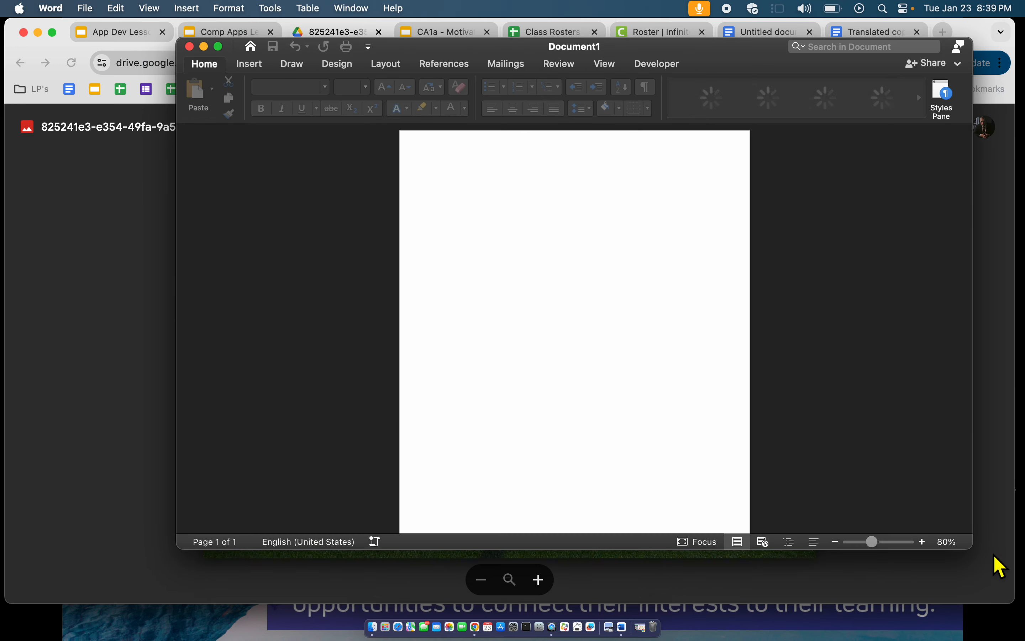
left_click(219, 46)
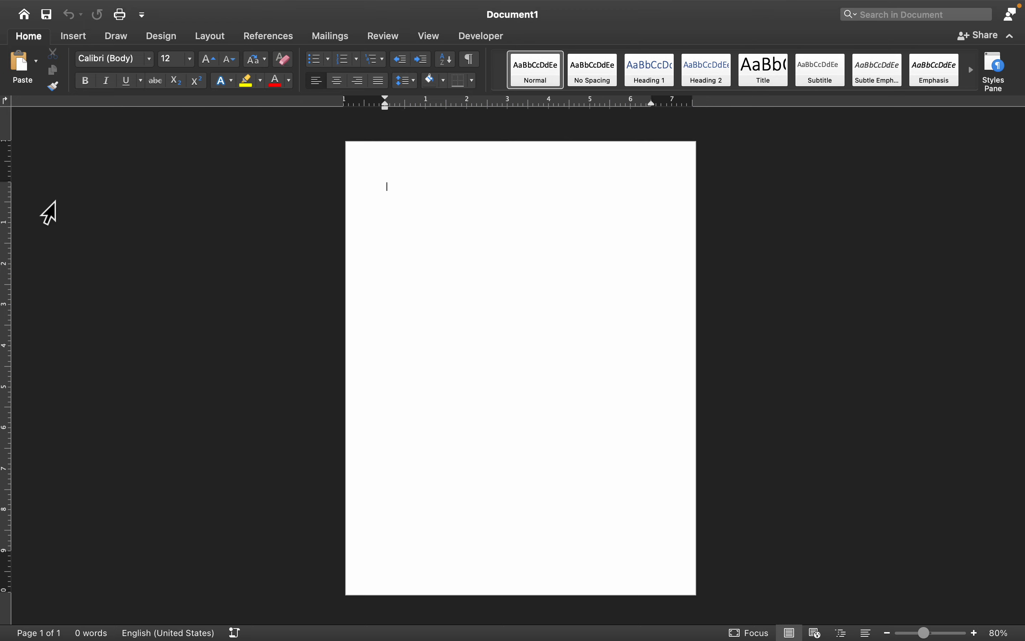
Try the dark page color and turning off Dark Mode in the General preferences, and restore Dark Mode with a white page color.
left_click(90, 9)
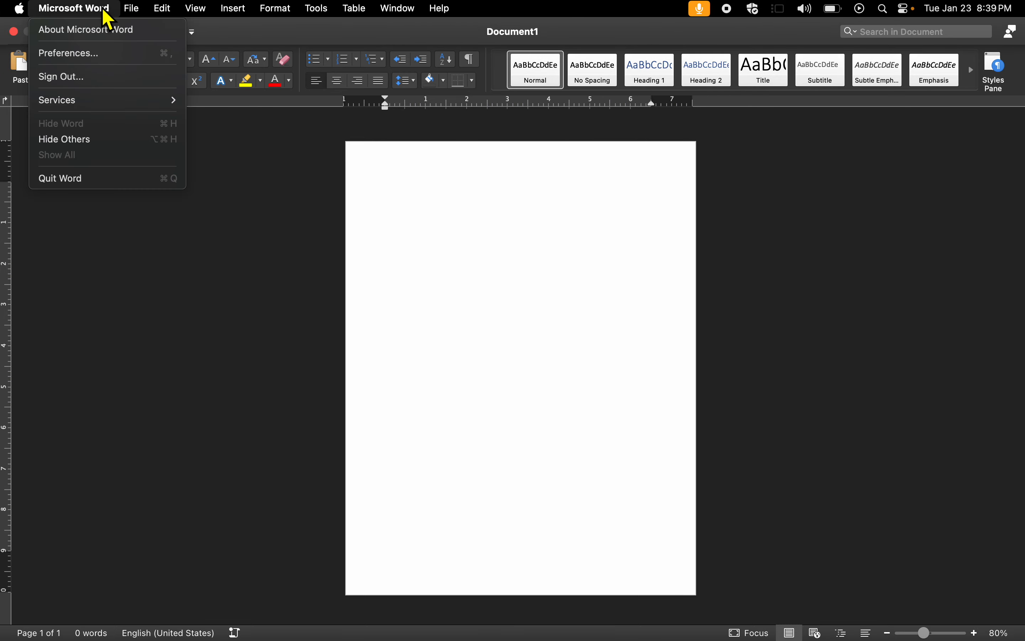
left_click(90, 54)
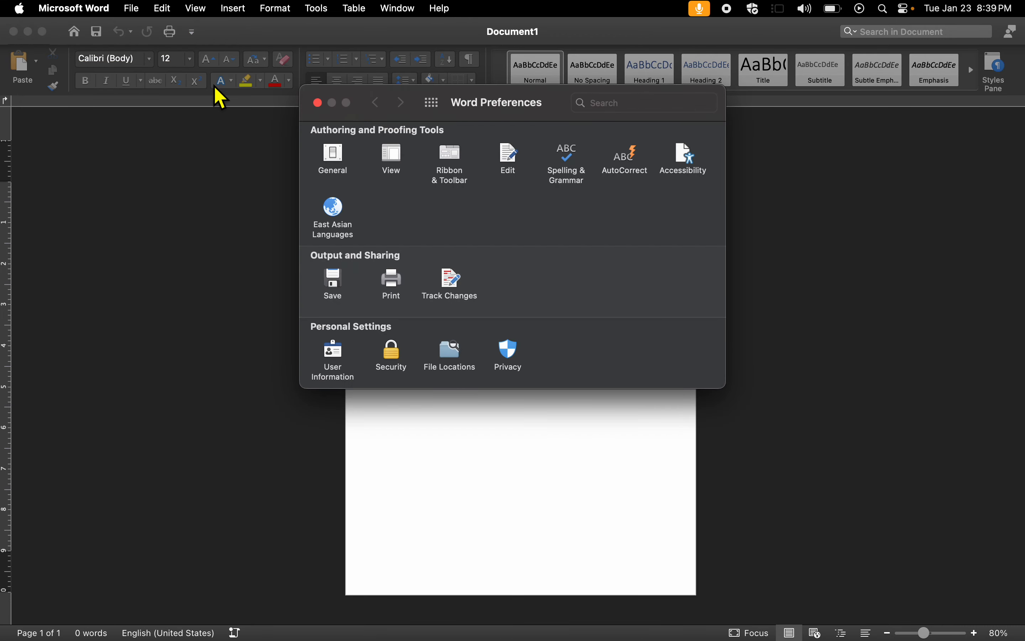
left_click(343, 166)
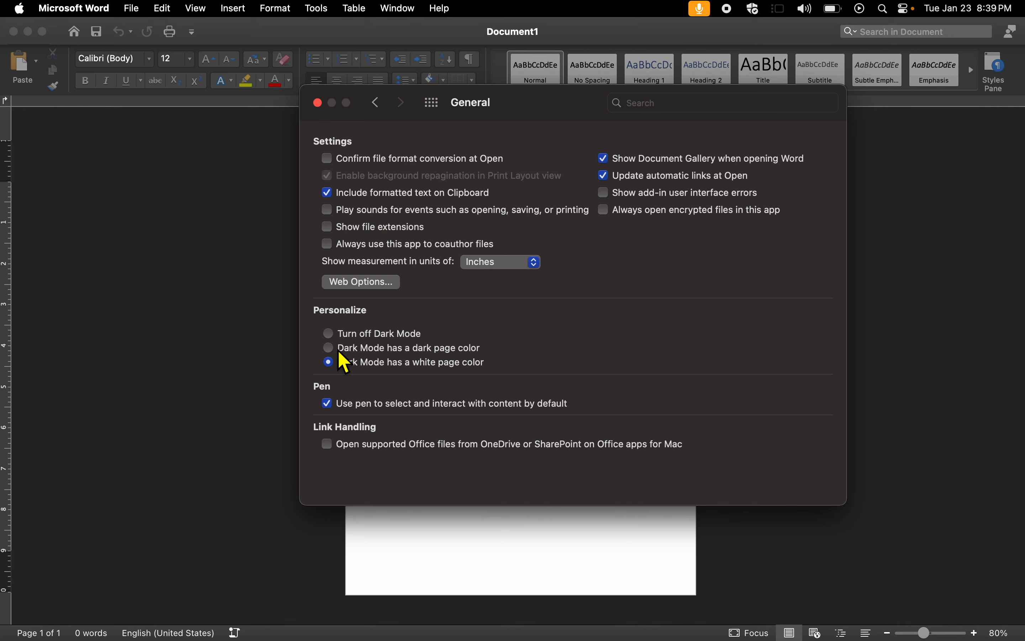
left_click(339, 352)
left_click_drag(501, 100, 460, 148)
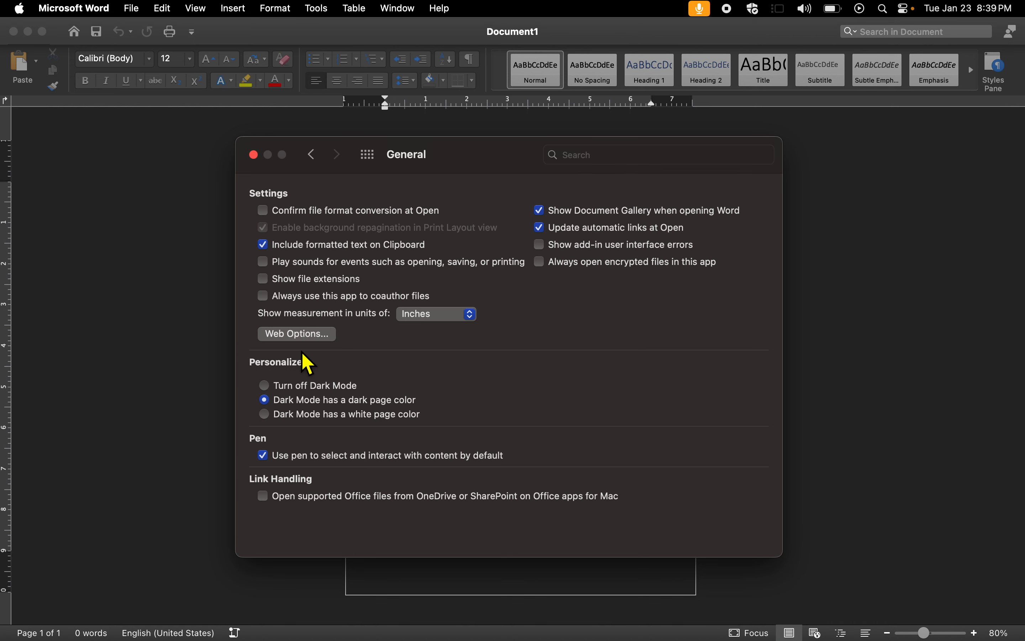
left_click(295, 391)
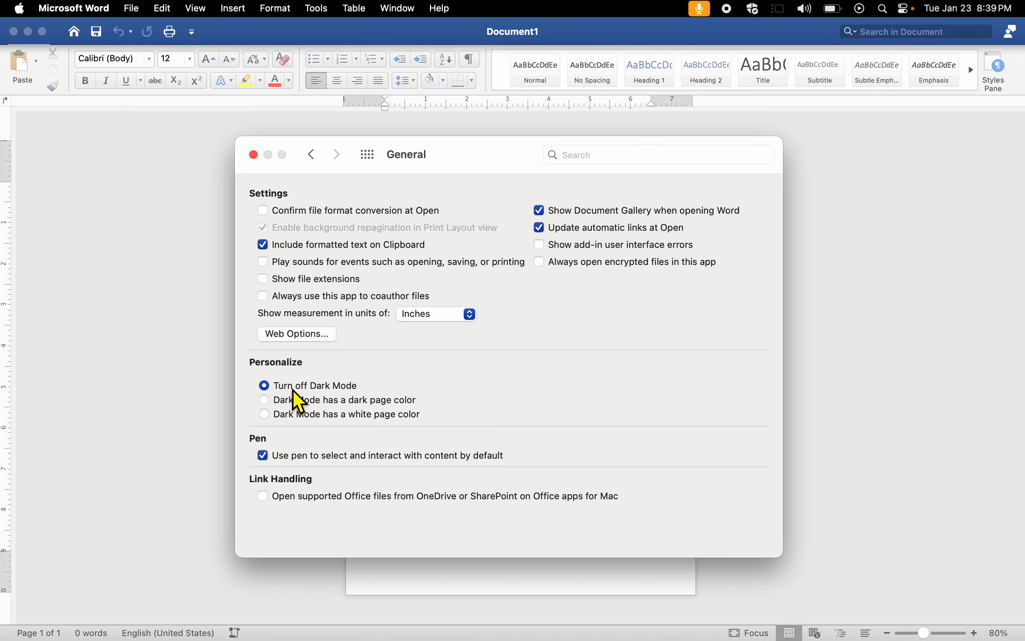
left_click(295, 416)
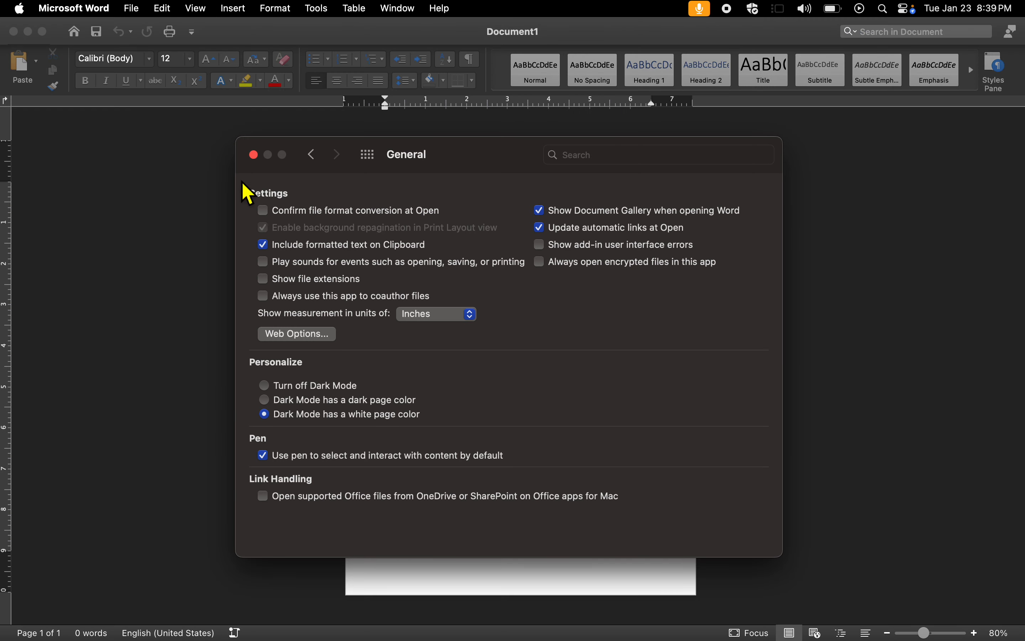
left_click(256, 161)
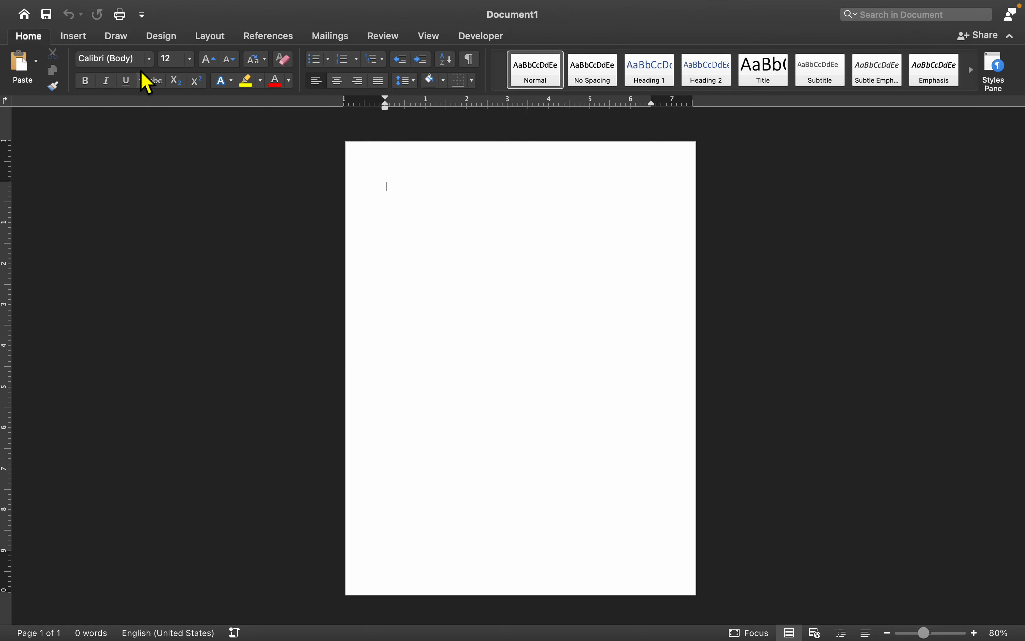
left_click(74, 36)
left_click(40, 36)
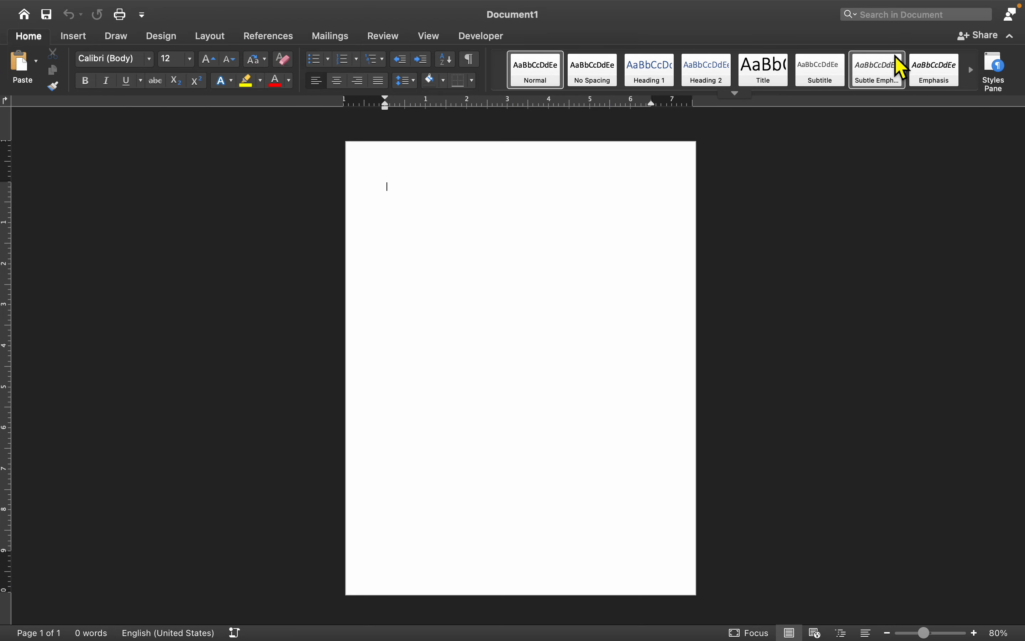
left_click(76, 38)
left_click(116, 38)
left_click(163, 37)
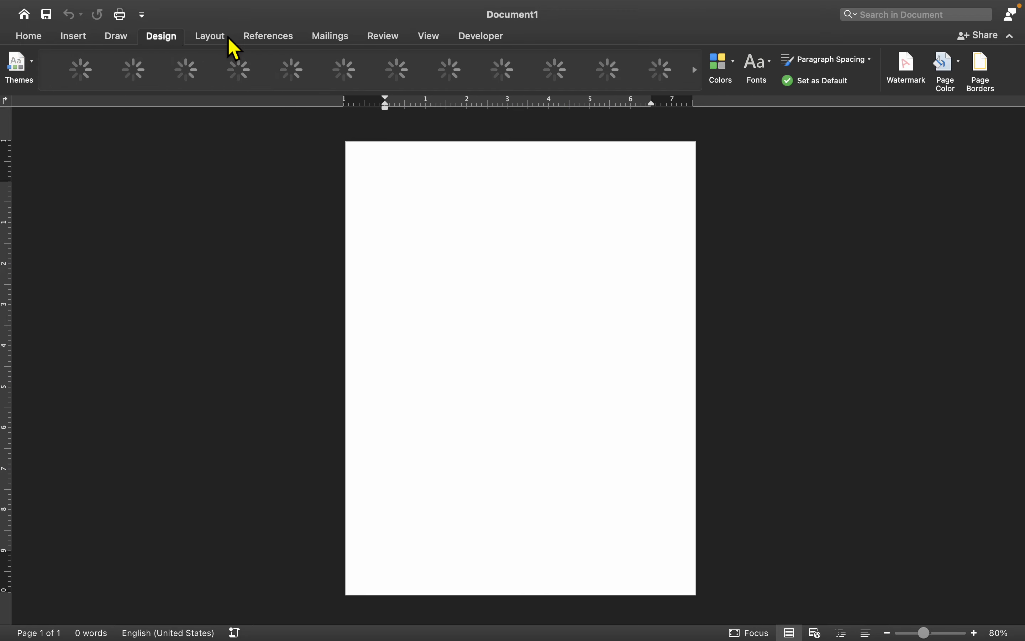
left_click(229, 39)
left_click(275, 39)
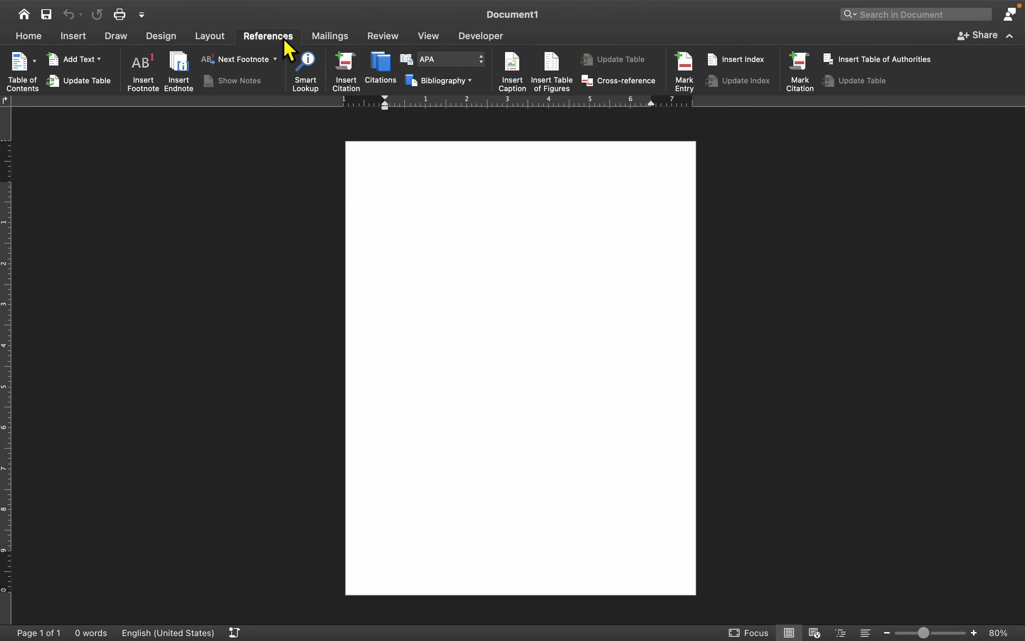
Insert the picture WestWolverines.jpeg from the Downloads folder into the blank document.
left_click(87, 42)
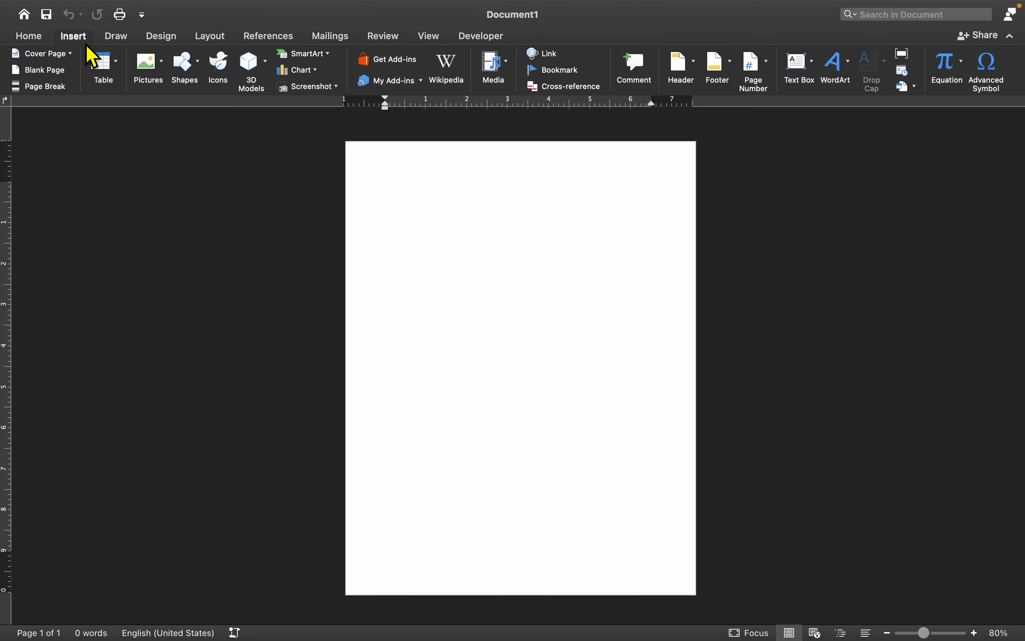
left_click(163, 63)
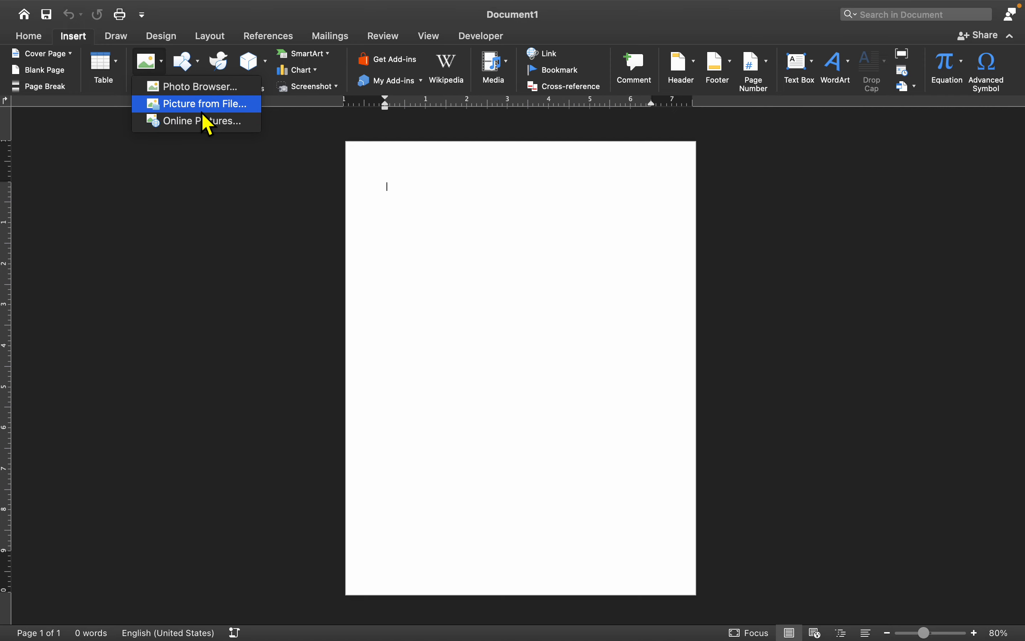
left_click(203, 112)
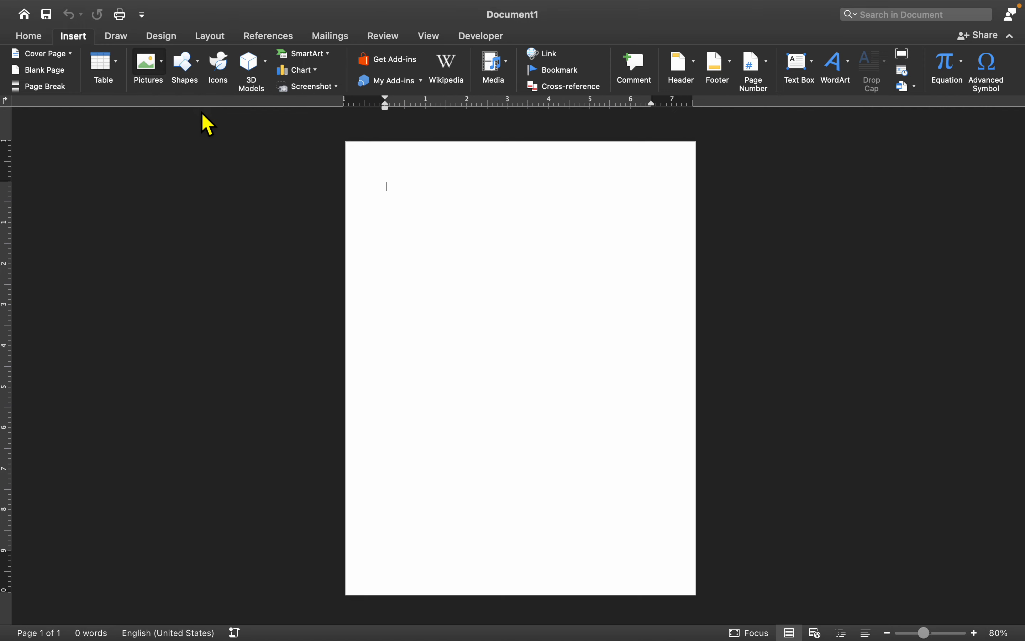
left_click(343, 204)
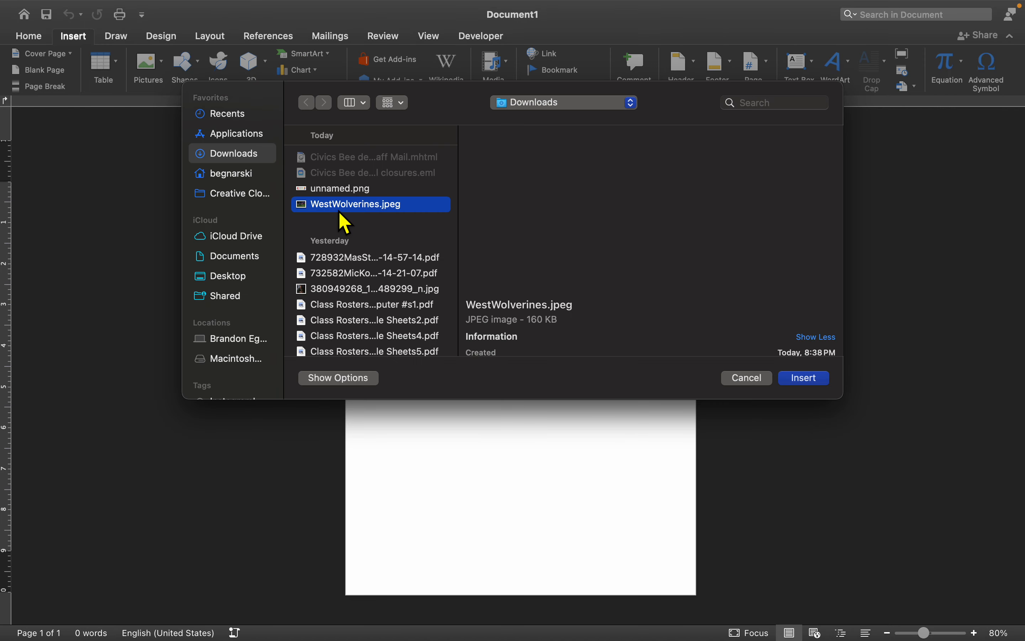
left_click(805, 379)
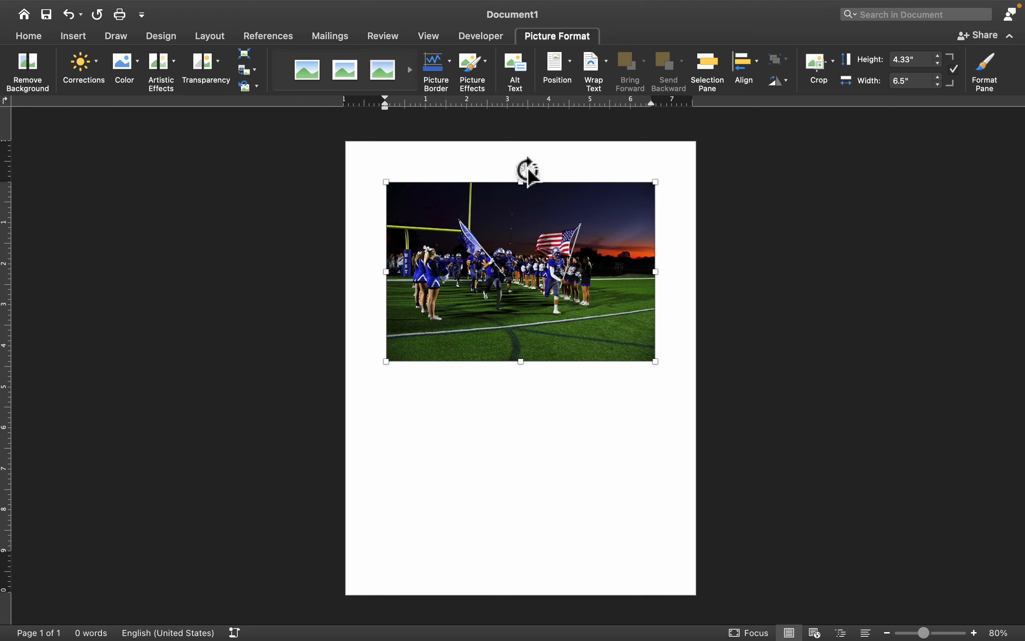
left_click_drag(521, 167, 527, 207)
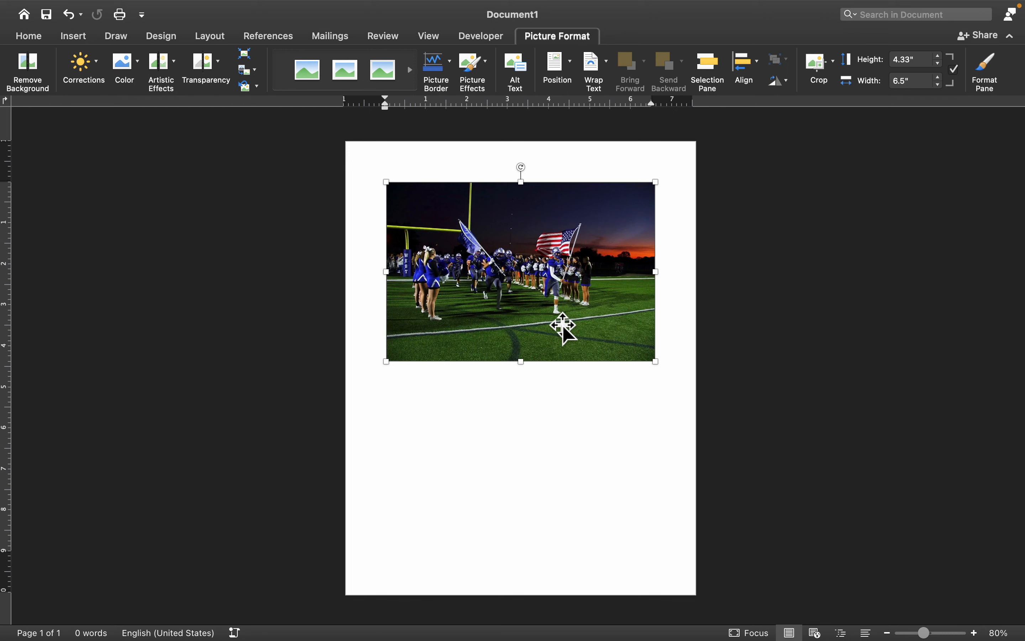
Change the page orientation of the document to Landscape.
left_click(210, 39)
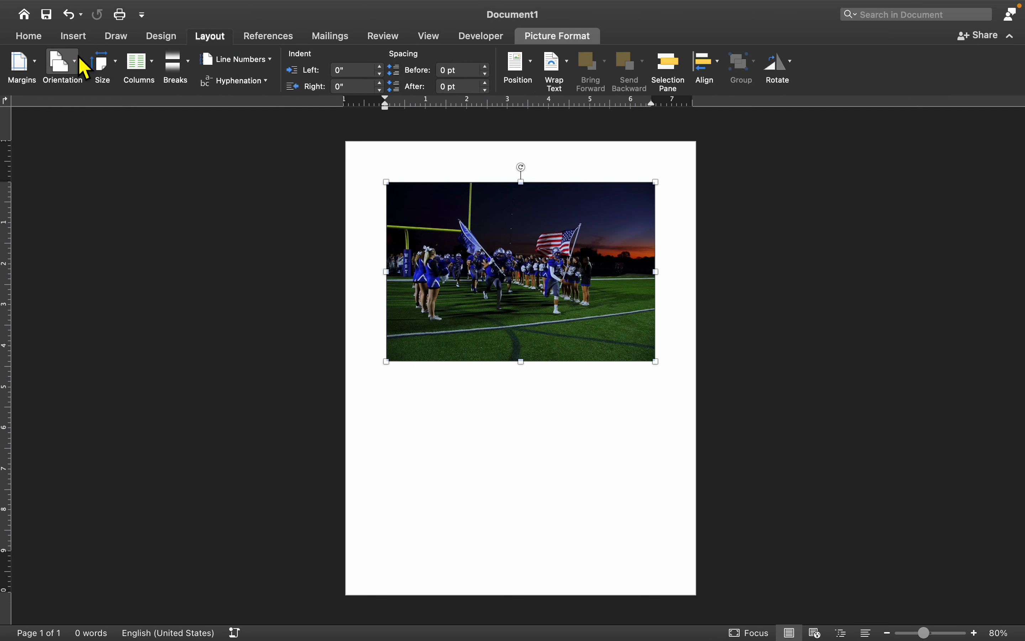
left_click(71, 67)
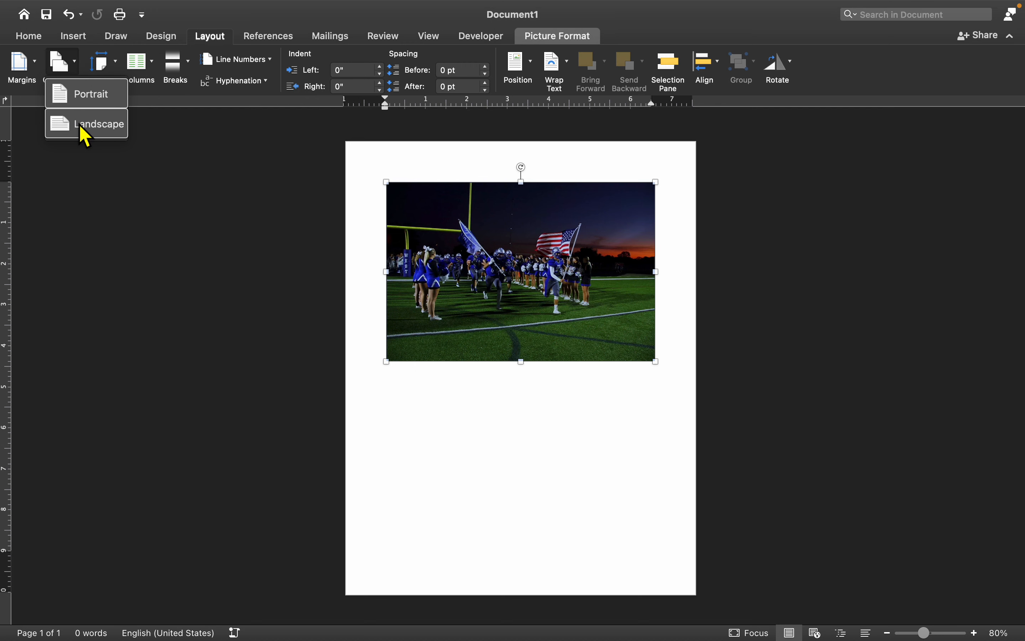
left_click(84, 135)
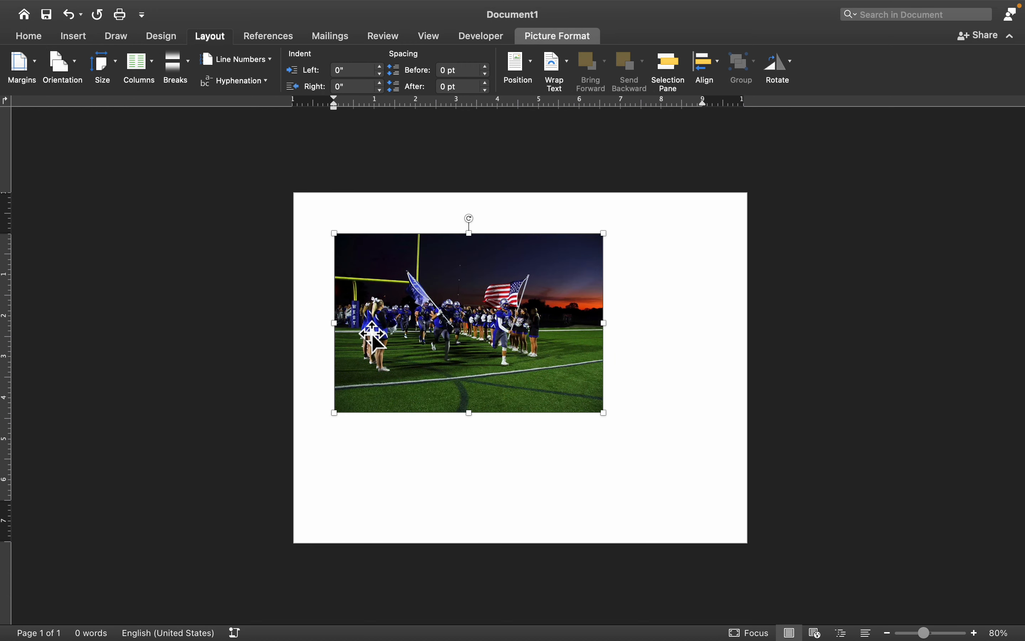
Try to move the inserted picture freely to another spot on the landscape page.
left_click(664, 451)
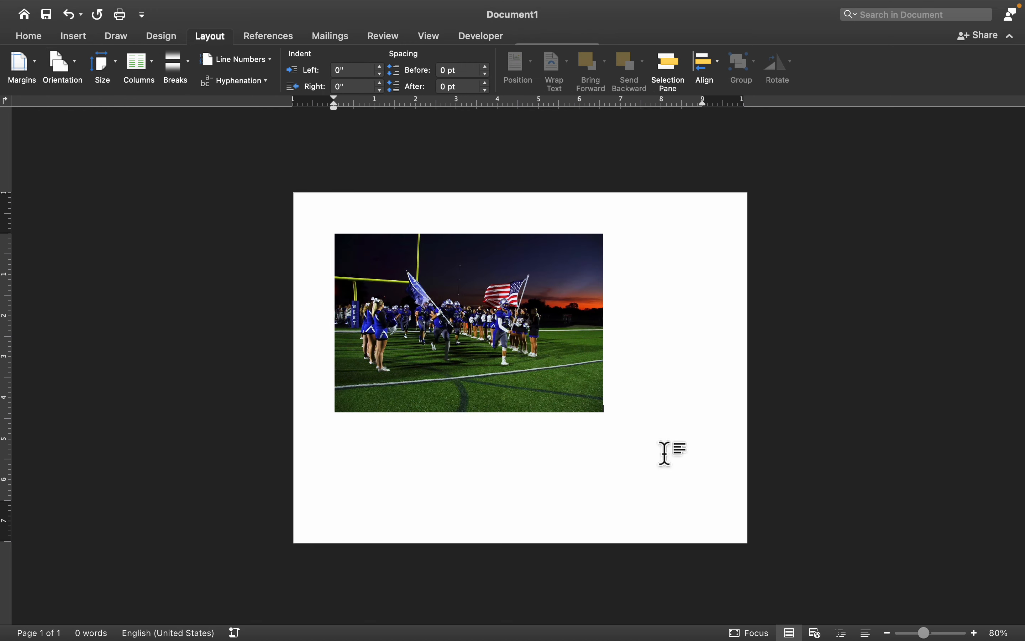
left_click_drag(534, 292, 515, 261)
left_click_drag(512, 314, 510, 418)
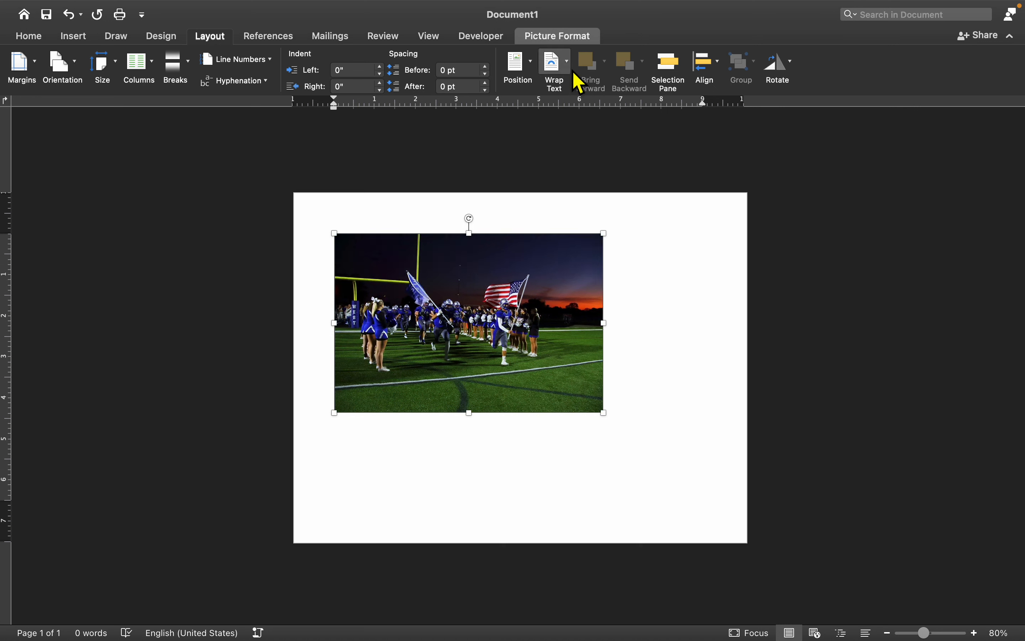
left_click(642, 282)
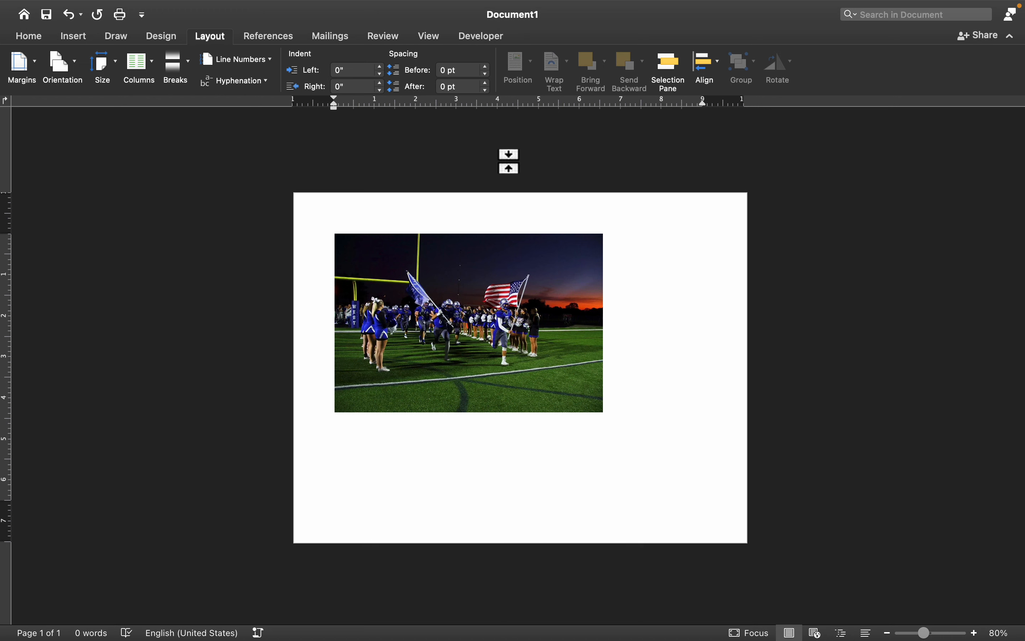
left_click(565, 328)
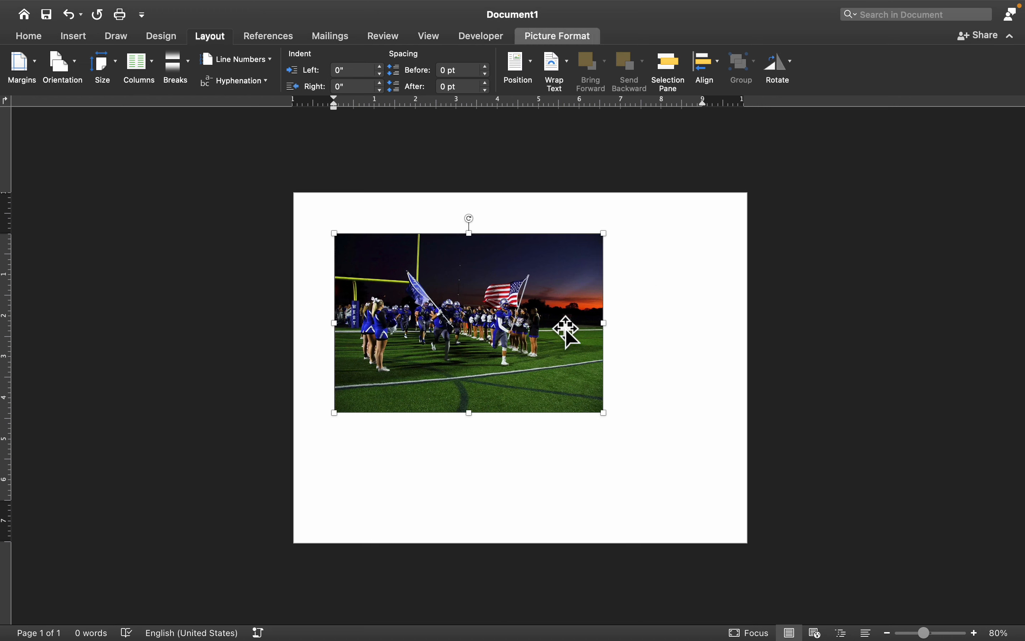
left_click(568, 37)
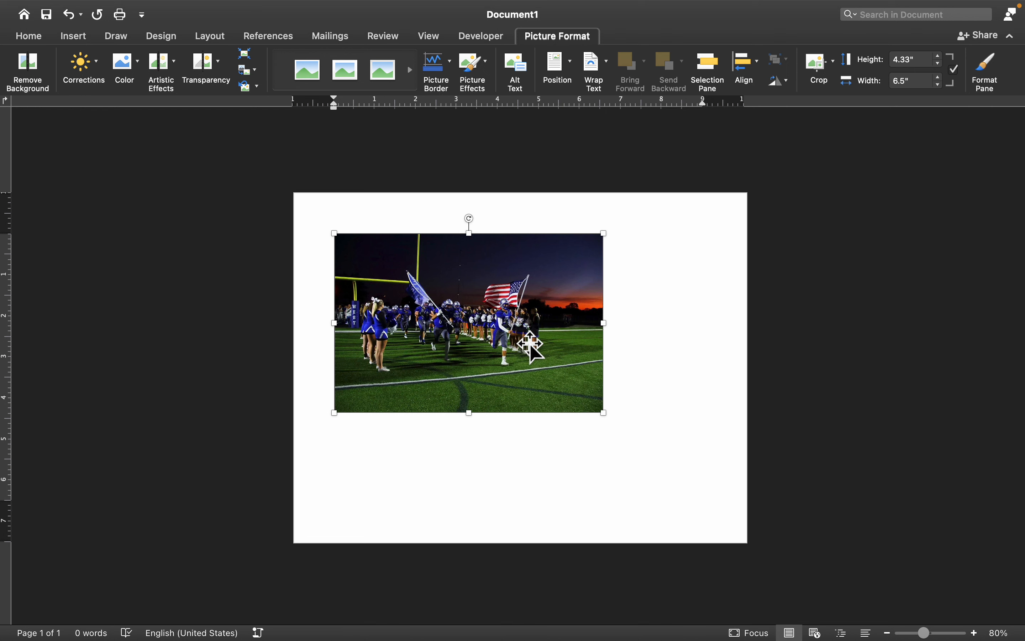
left_click(677, 331)
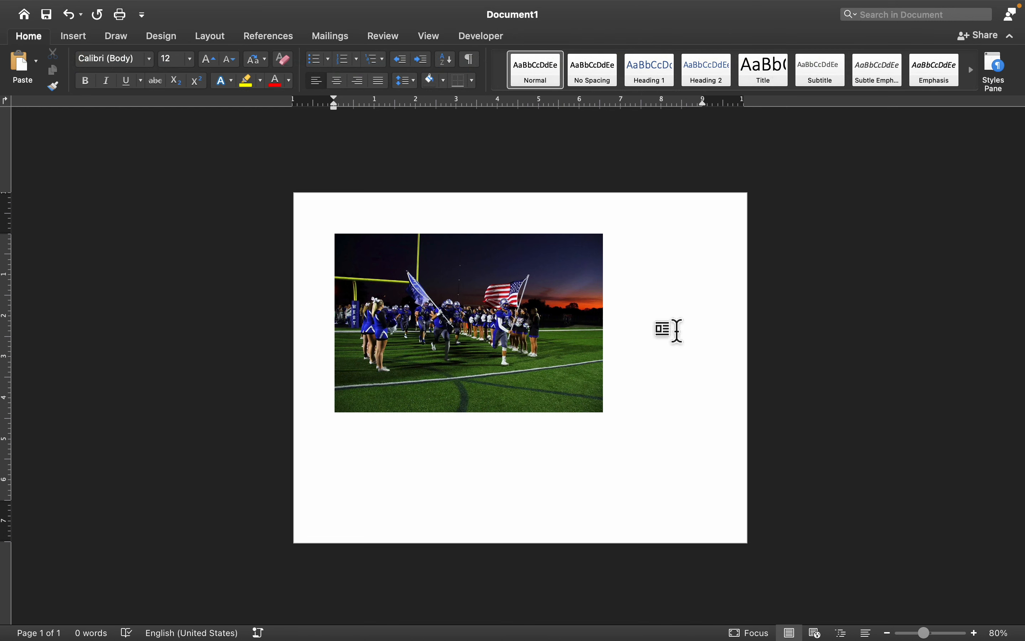
right_click(468, 309)
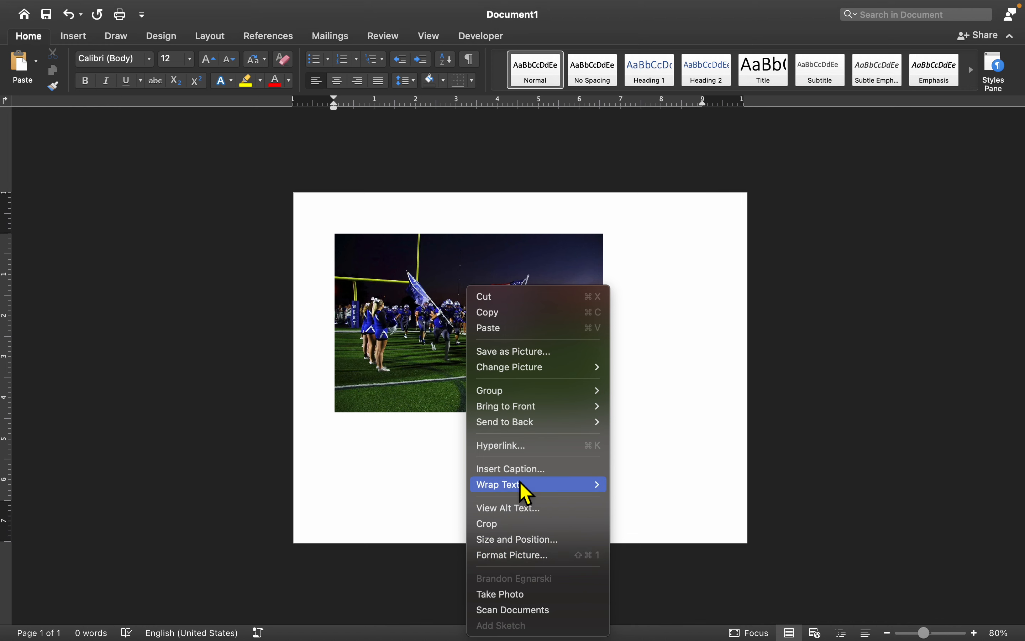
mouse_move(526, 495)
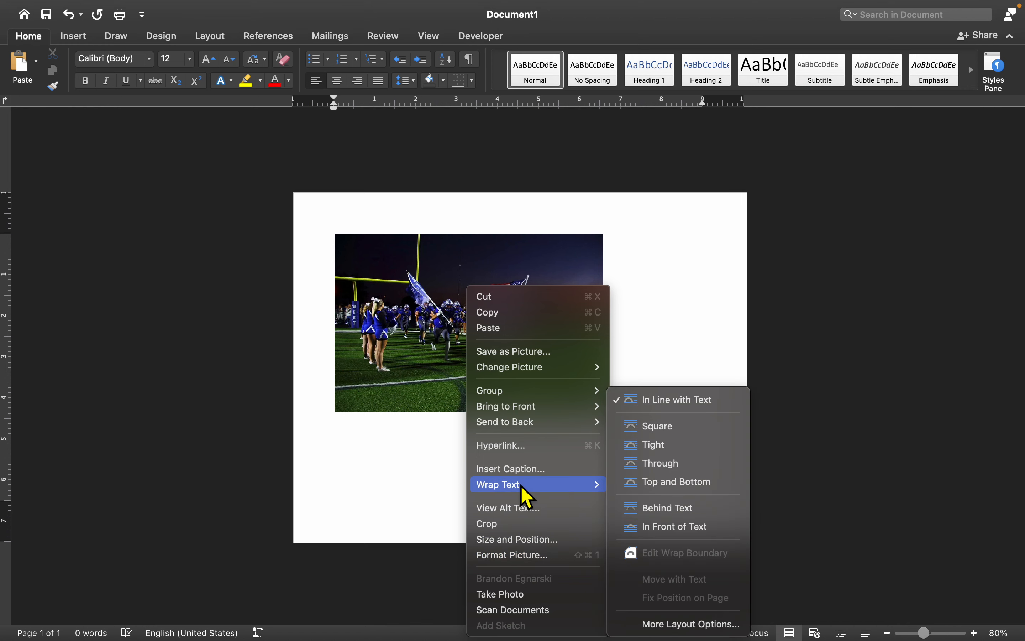
Set the football picture's text wrapping to Behind Text and move it into the page's upper-left corner.
left_click(464, 394)
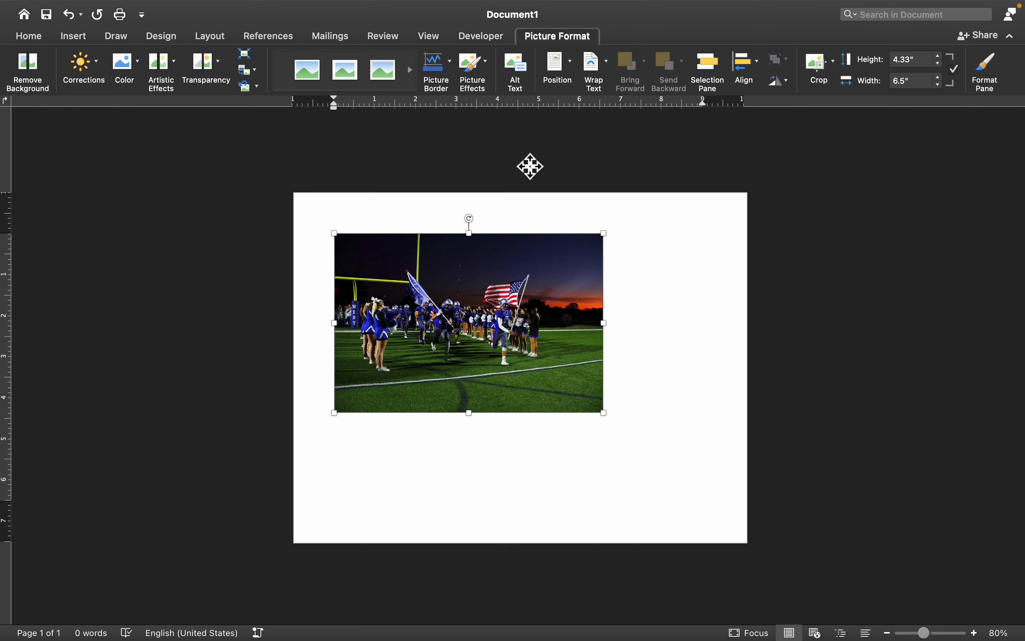
left_click(608, 66)
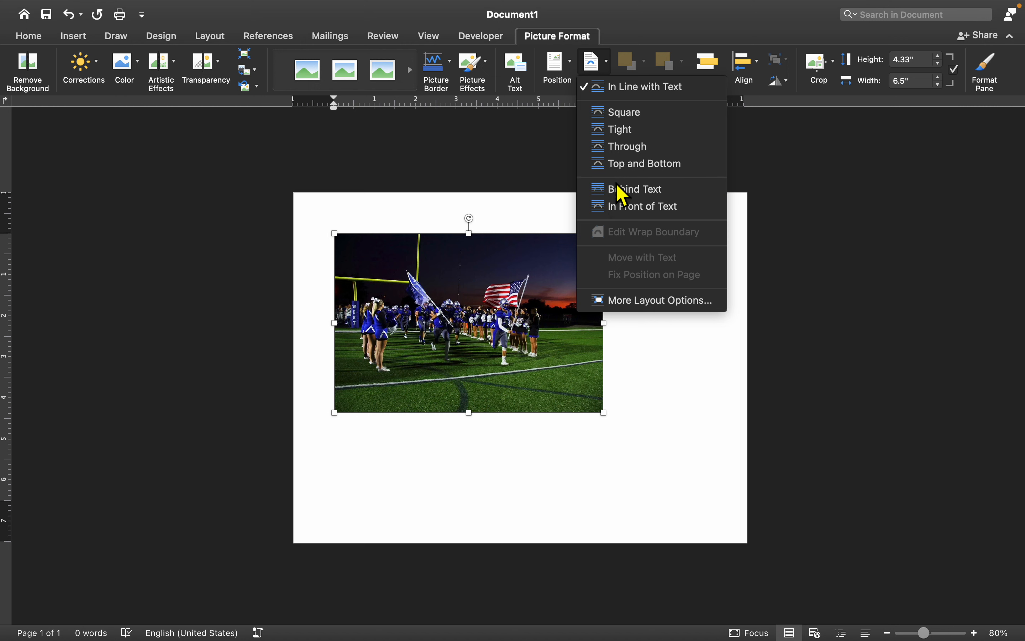
left_click(617, 193)
left_click_drag(510, 275, 463, 222)
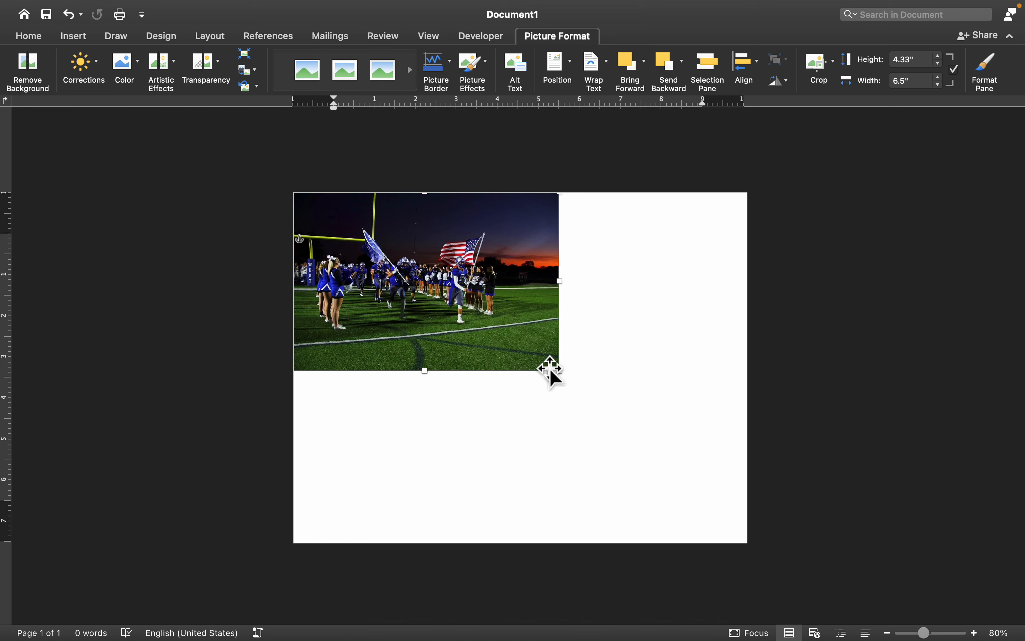
Try enlarging the picture to about 10.09 by 6.72 inches and stretching its width and height separately, and undo the stretching.
left_click_drag(560, 372, 699, 475)
left_click_drag(708, 329, 797, 325)
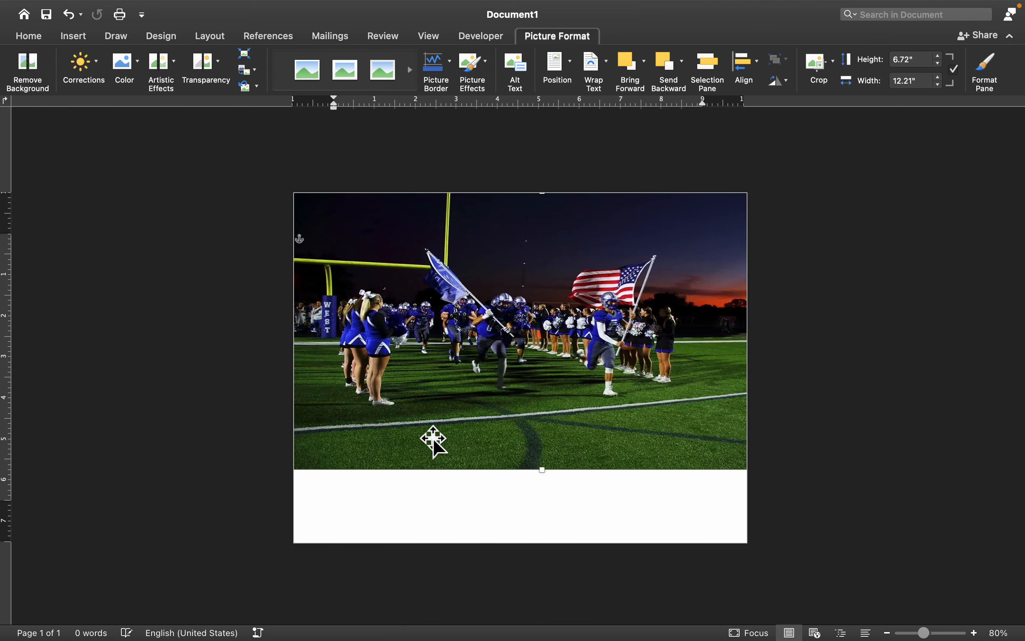
left_click_drag(542, 470, 547, 350)
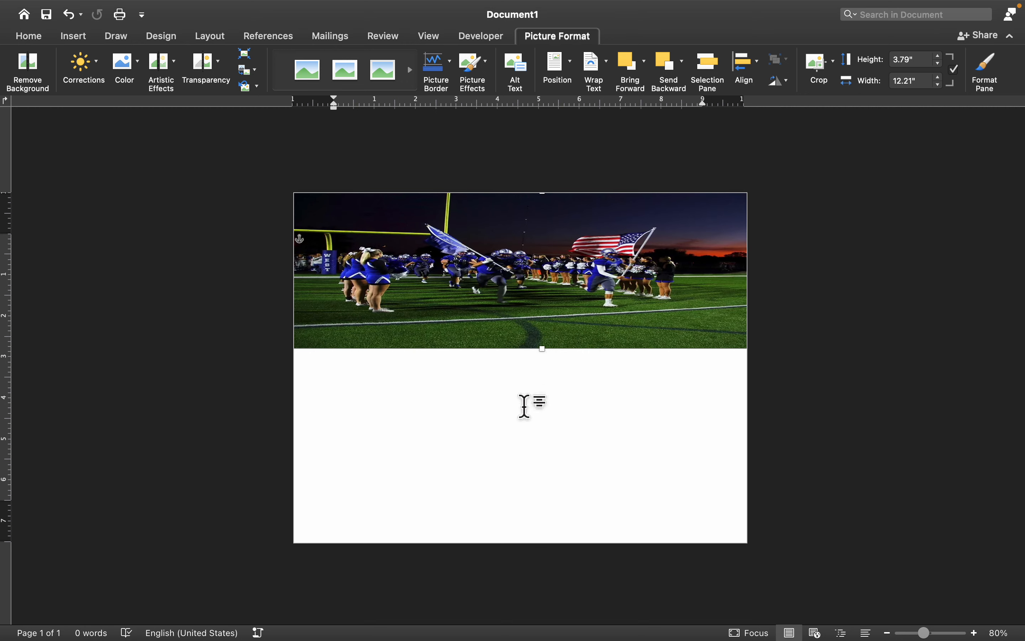
key("super+z")
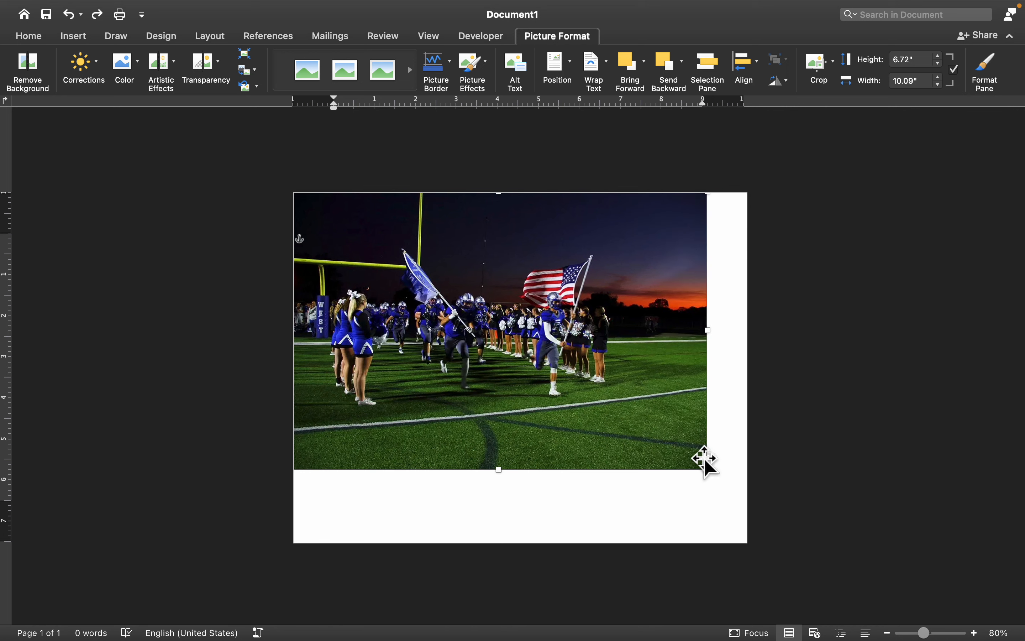
Enlarge the picture proportionally to about 12.98 by 8.66 inches and reposition it to cover the whole page.
left_click_drag(705, 468, 776, 545)
left_click_drag(691, 474, 653, 448)
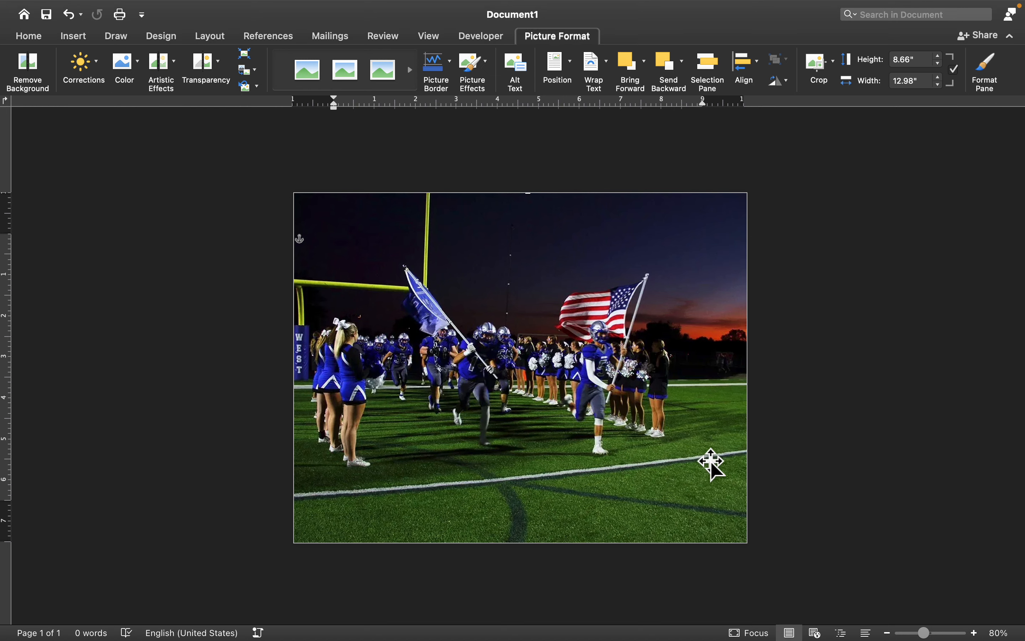
left_click(859, 305)
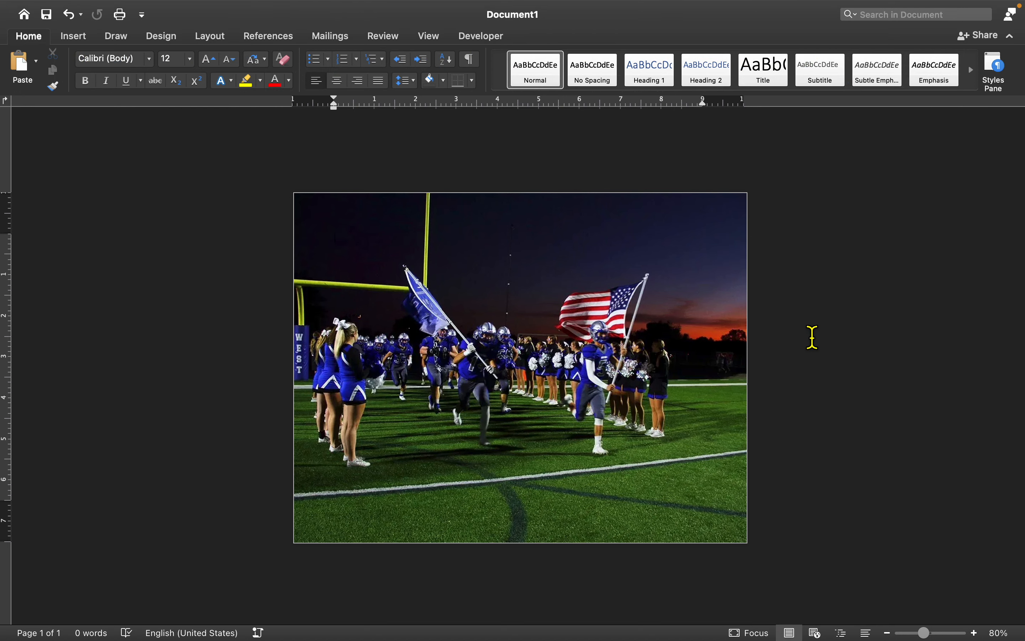
Draw a text box about 8.03 inches wide and 2 inches high across the photo's sky area and enter WEST.
left_click(84, 39)
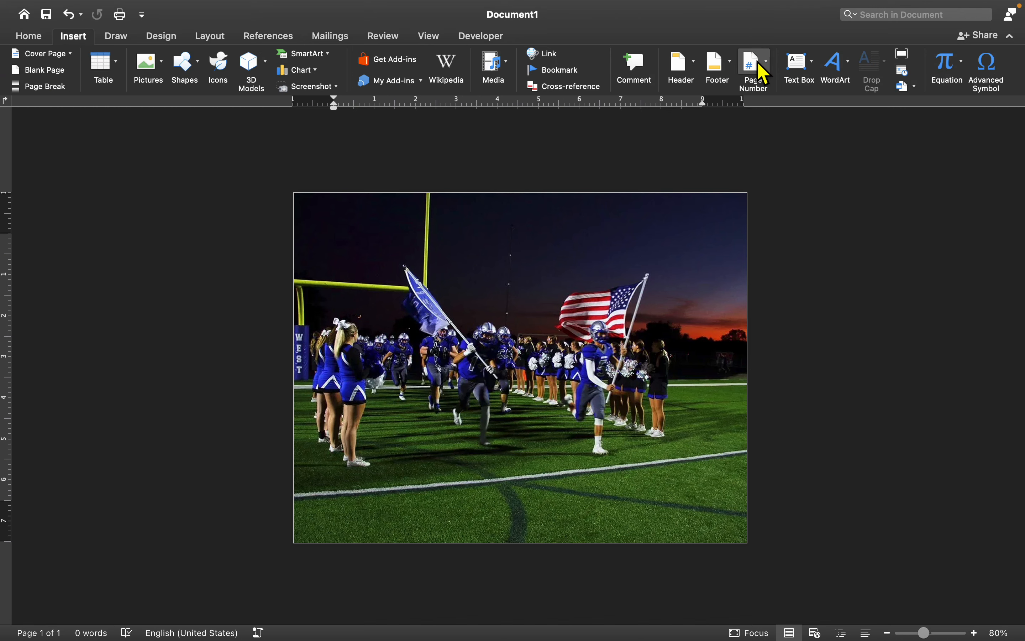
left_click(811, 62)
left_click(815, 84)
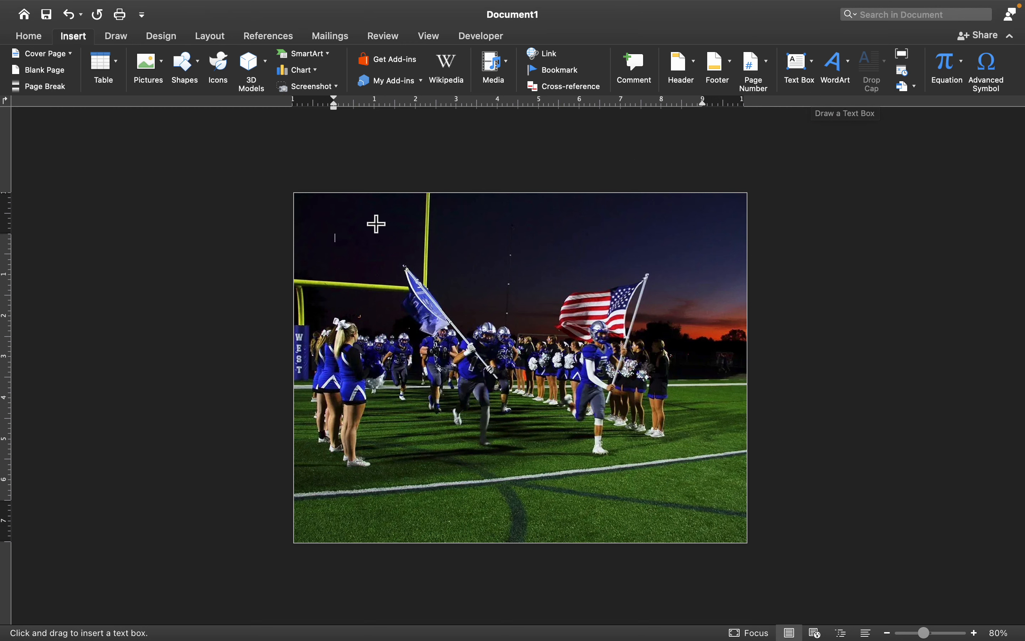
left_click_drag(360, 219, 693, 302)
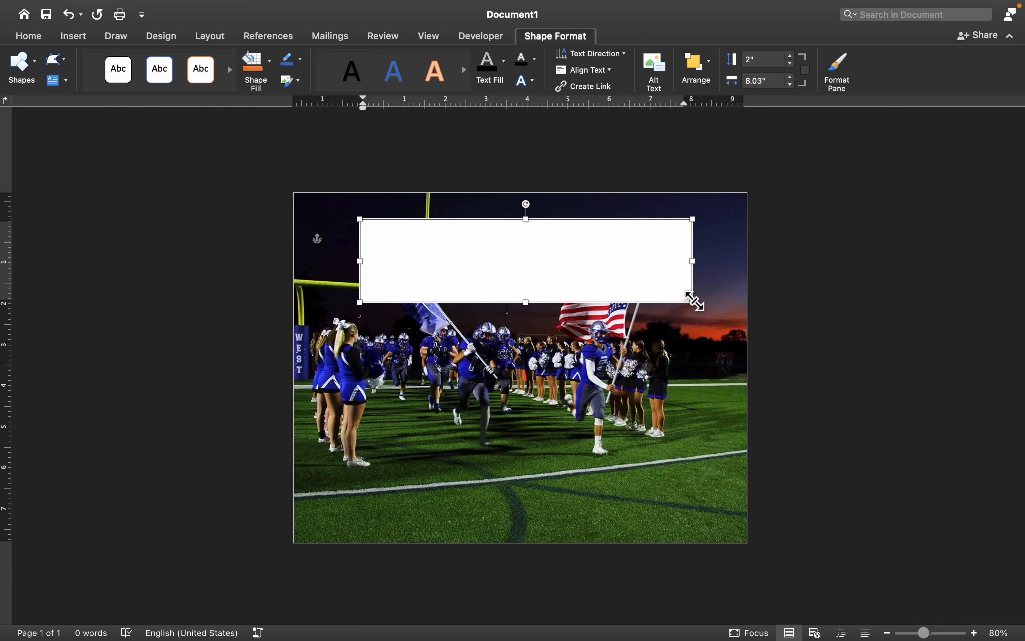
type("WEST")
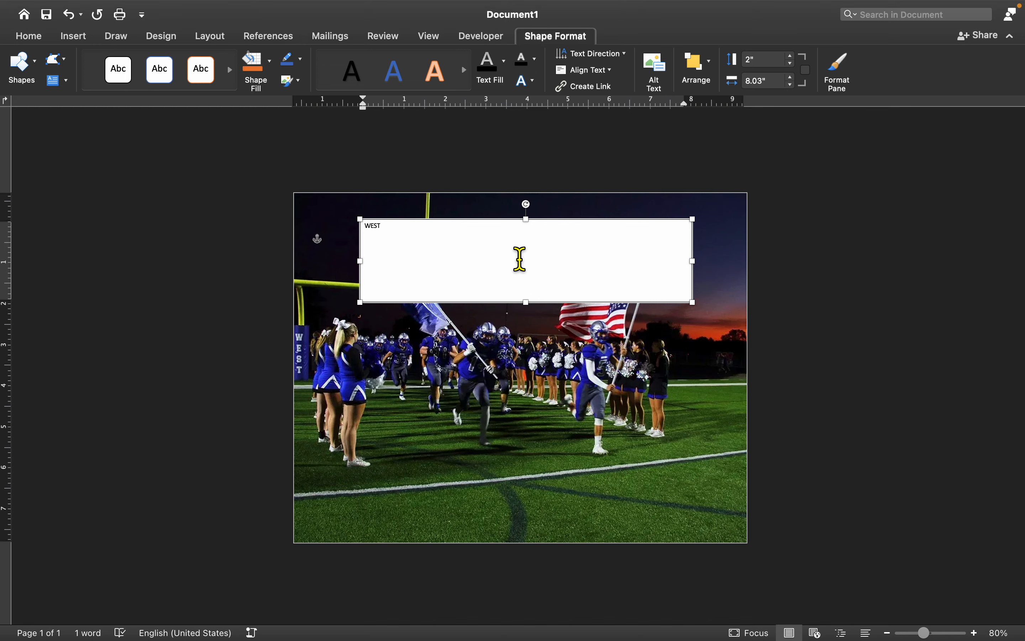
left_click(552, 340)
Change the font of the text WEST in the text box to NCAA Marquette.
left_click(481, 256)
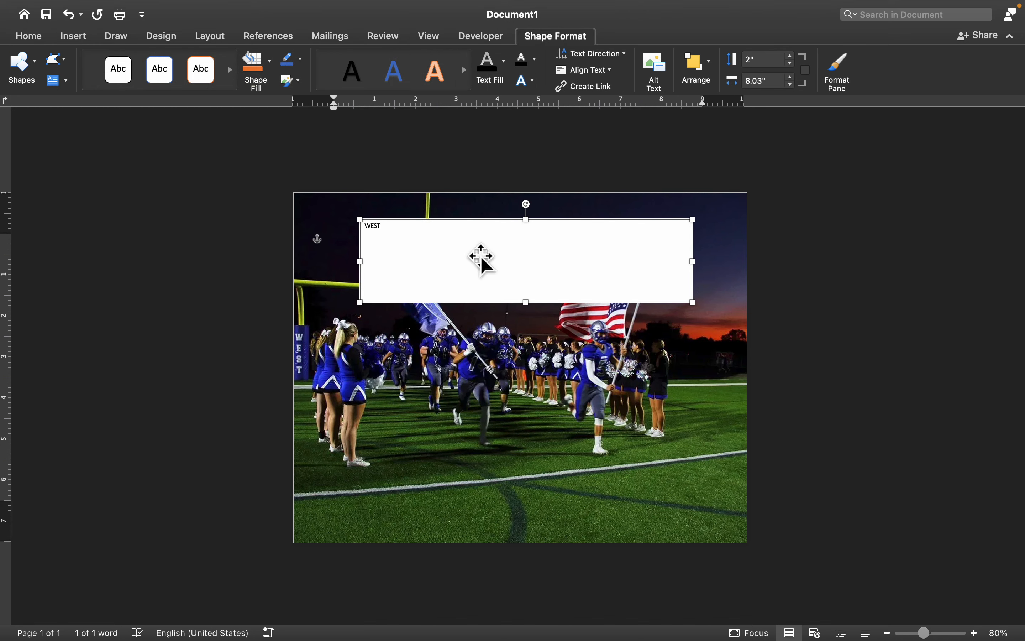
left_click(471, 258)
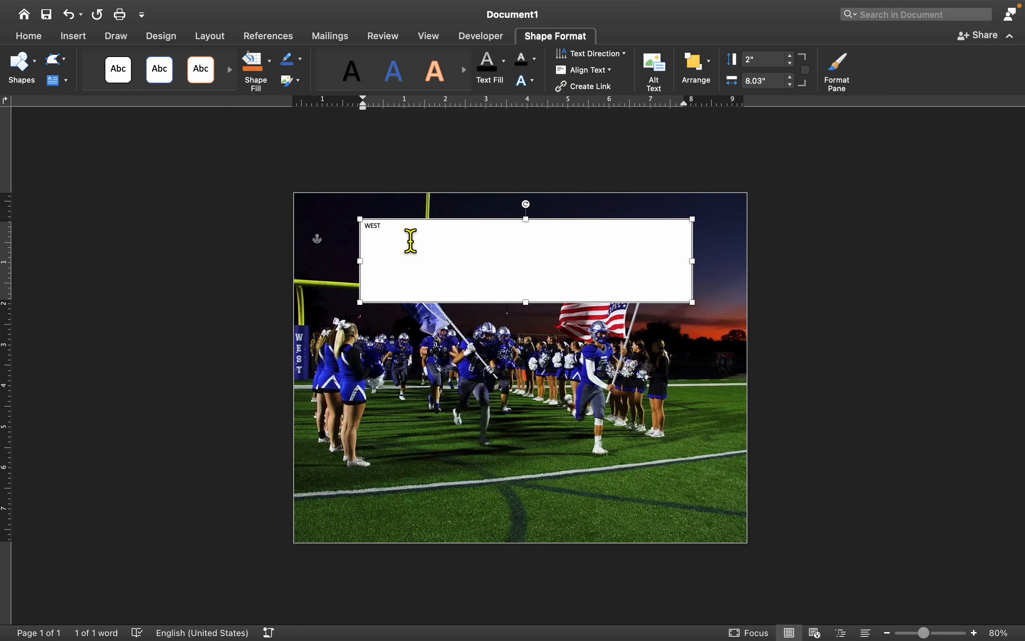
left_click(459, 257)
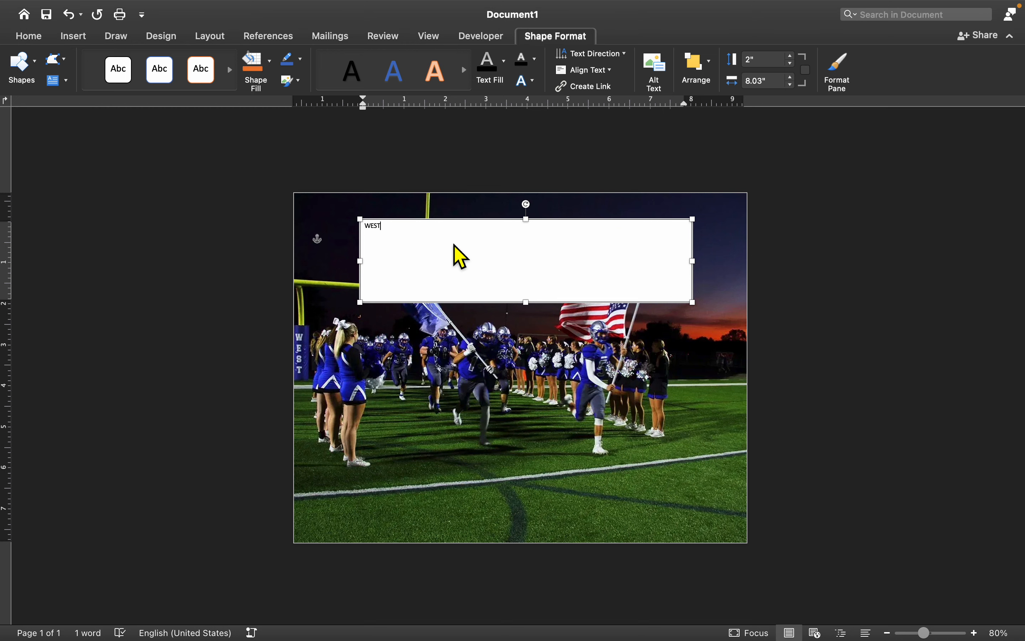
key("super+a")
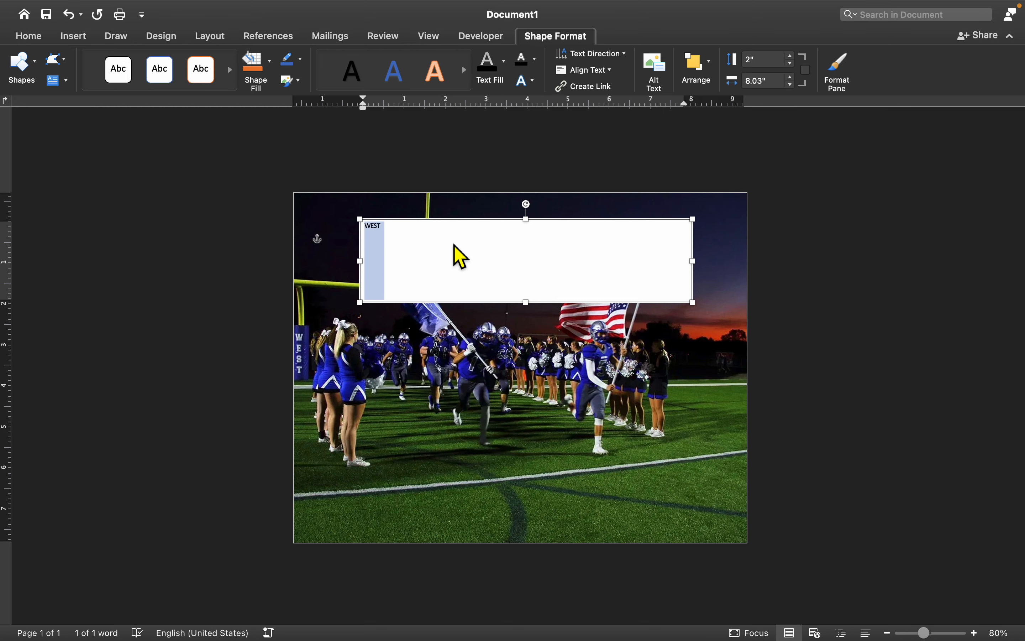
left_click(40, 36)
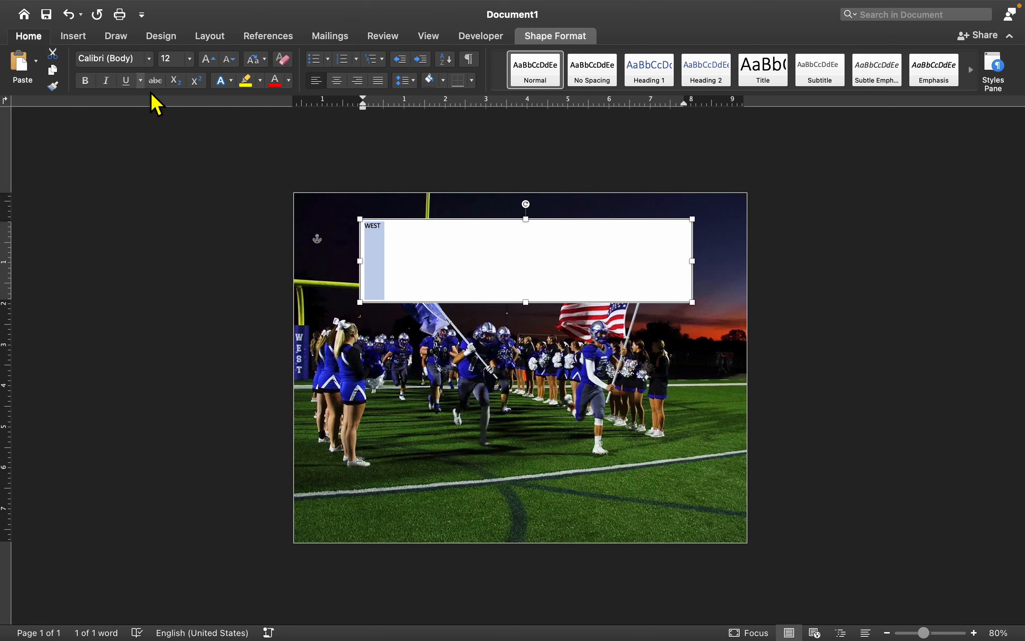
left_click(151, 63)
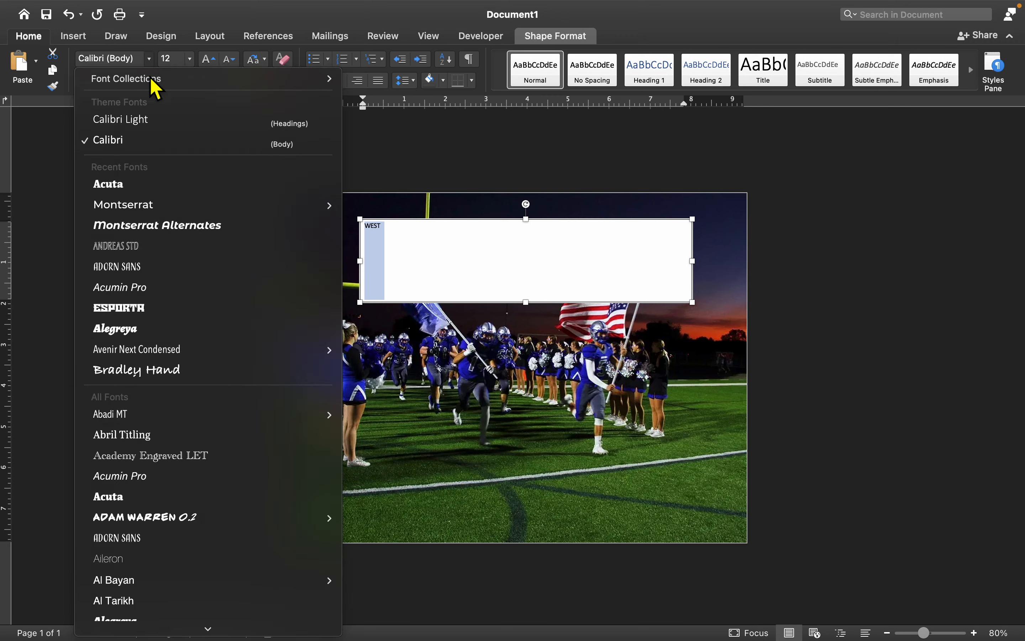
scroll(182, 261, "down", 5)
scroll(183, 267, "down", 10)
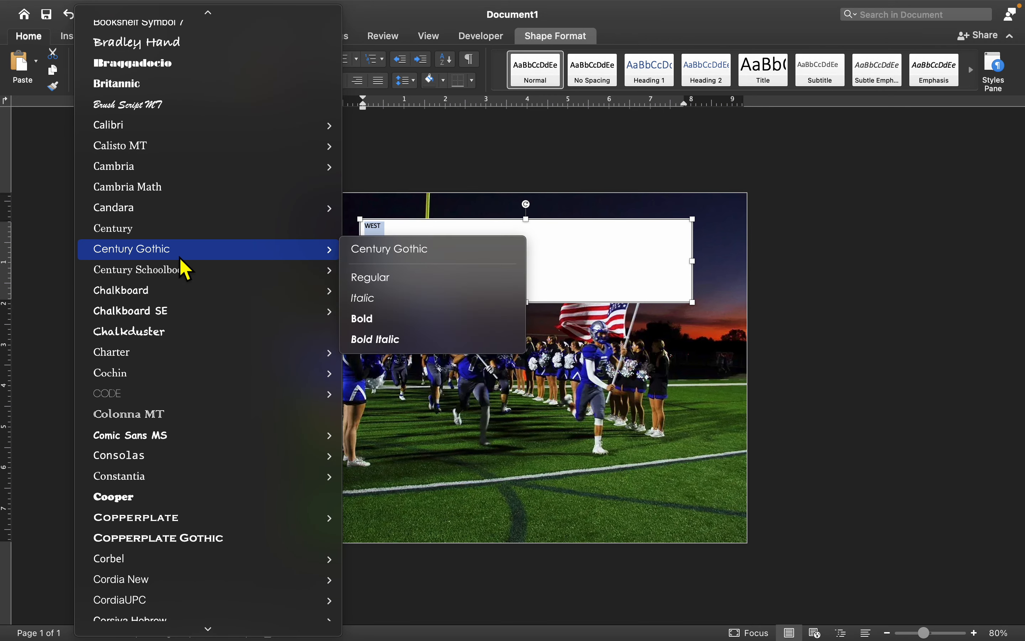
scroll(167, 367, "down", 15)
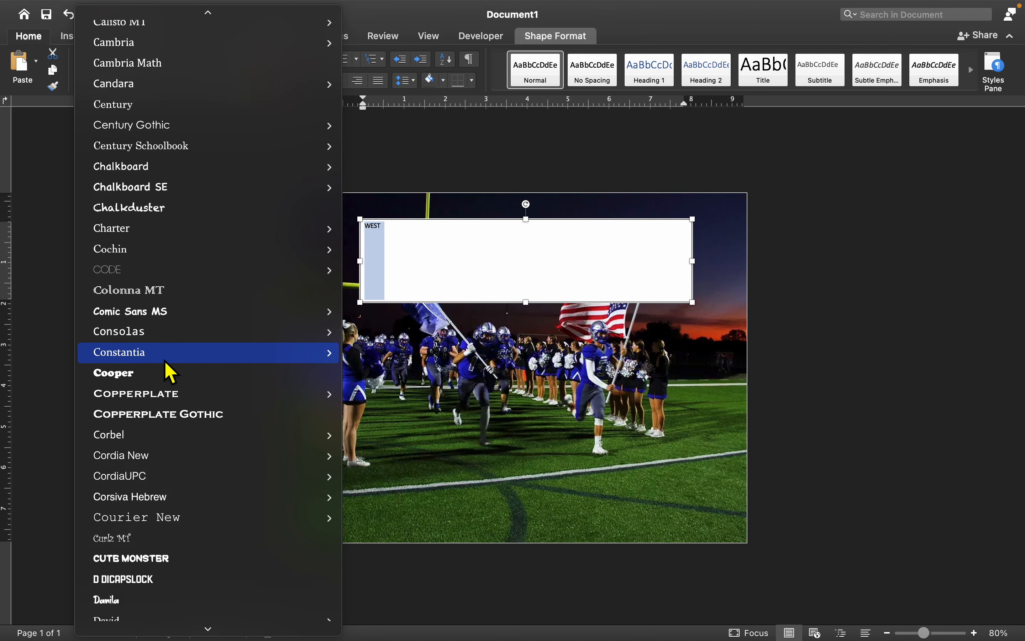
scroll(167, 371, "down", 15)
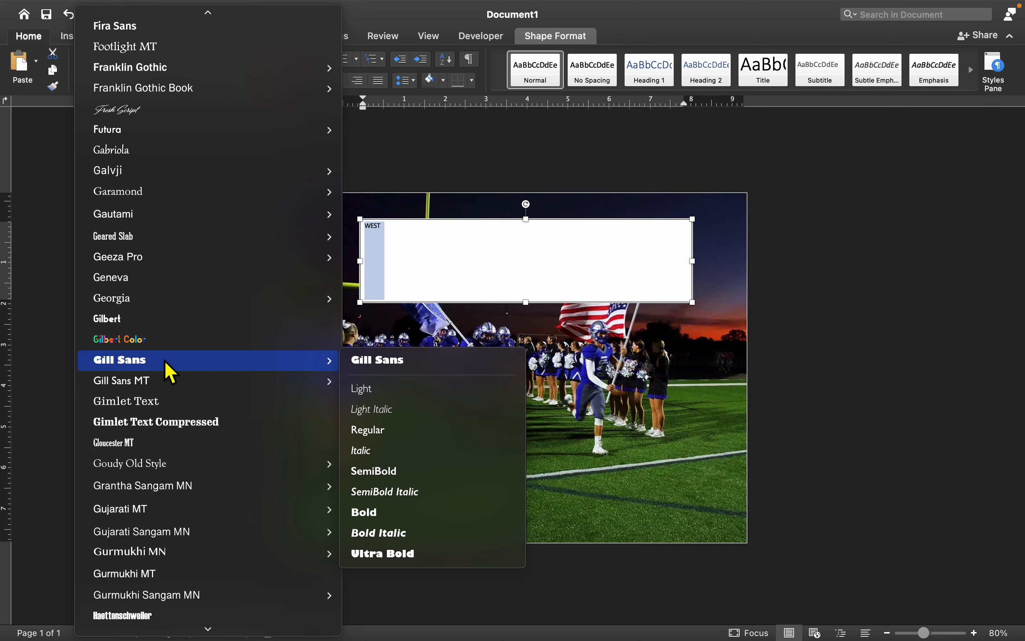
scroll(170, 371, "down", 7)
scroll(167, 371, "down", 15)
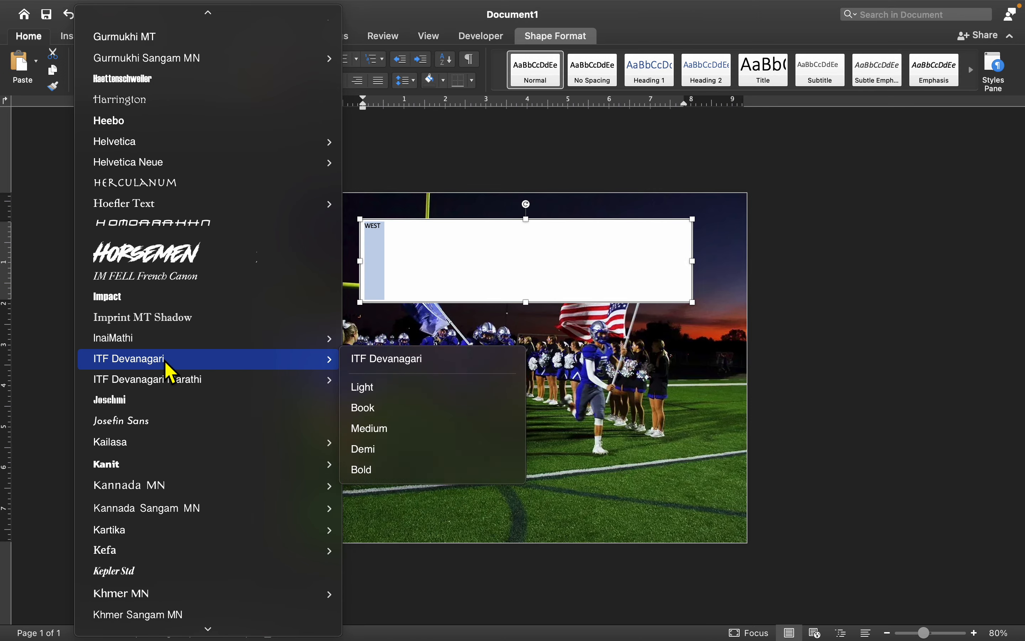
scroll(167, 371, "down", 15)
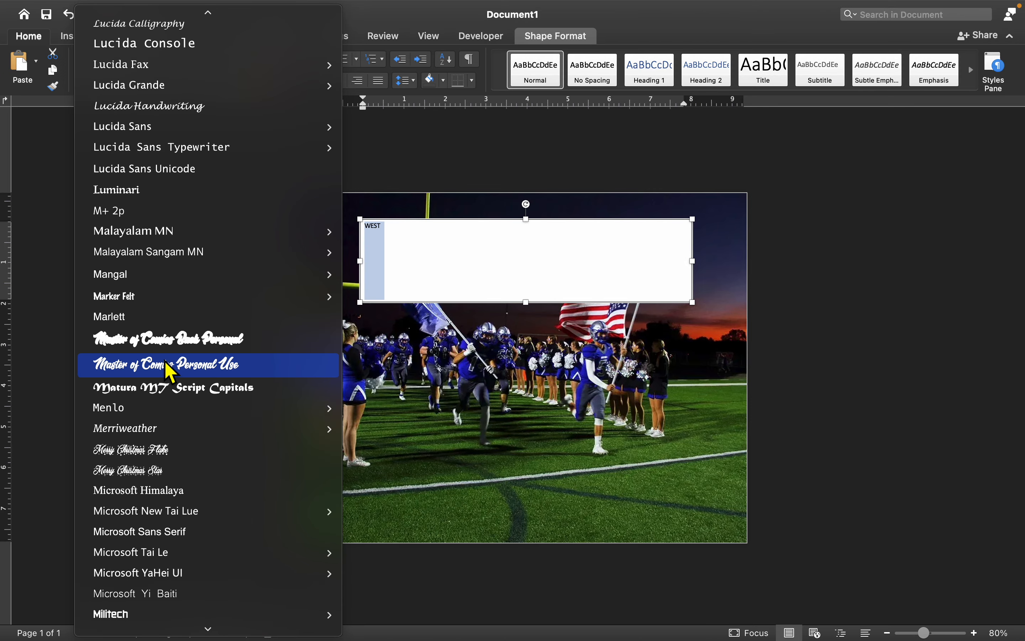
scroll(170, 371, "down", 11)
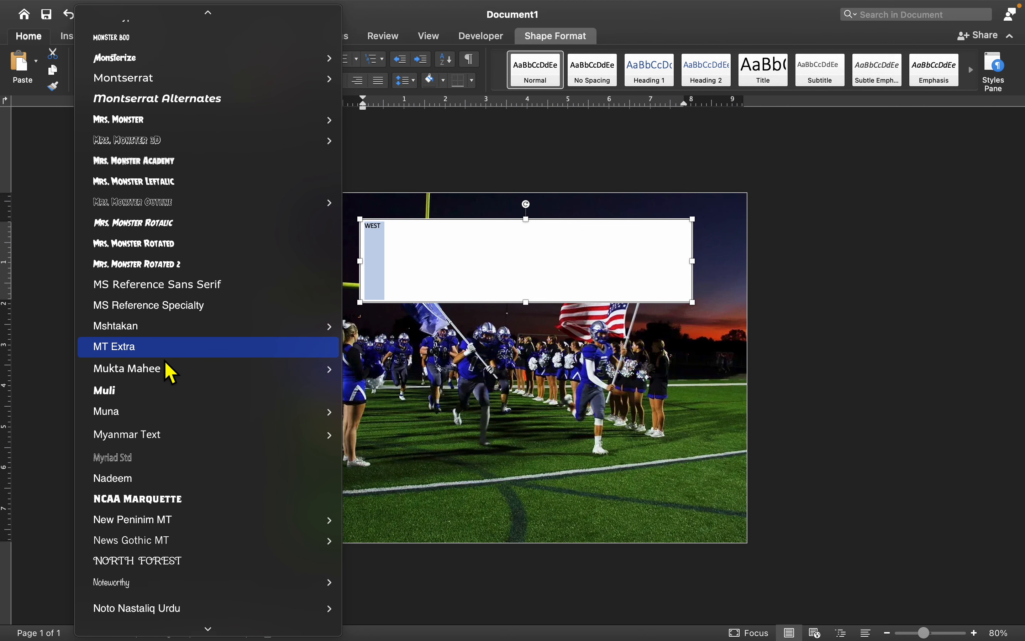
scroll(167, 371, "down", 16)
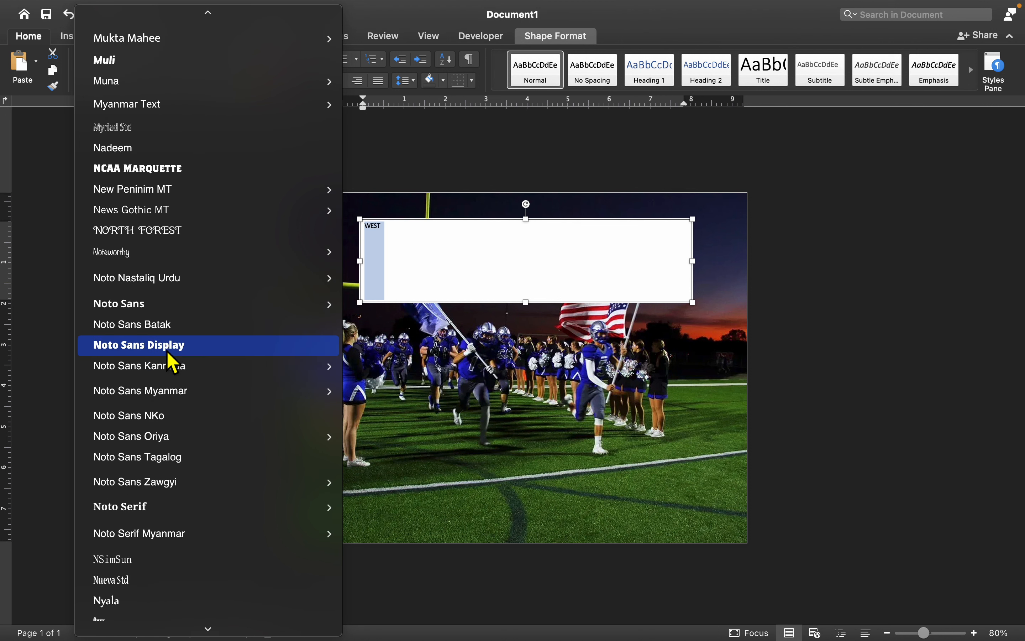
left_click(168, 172)
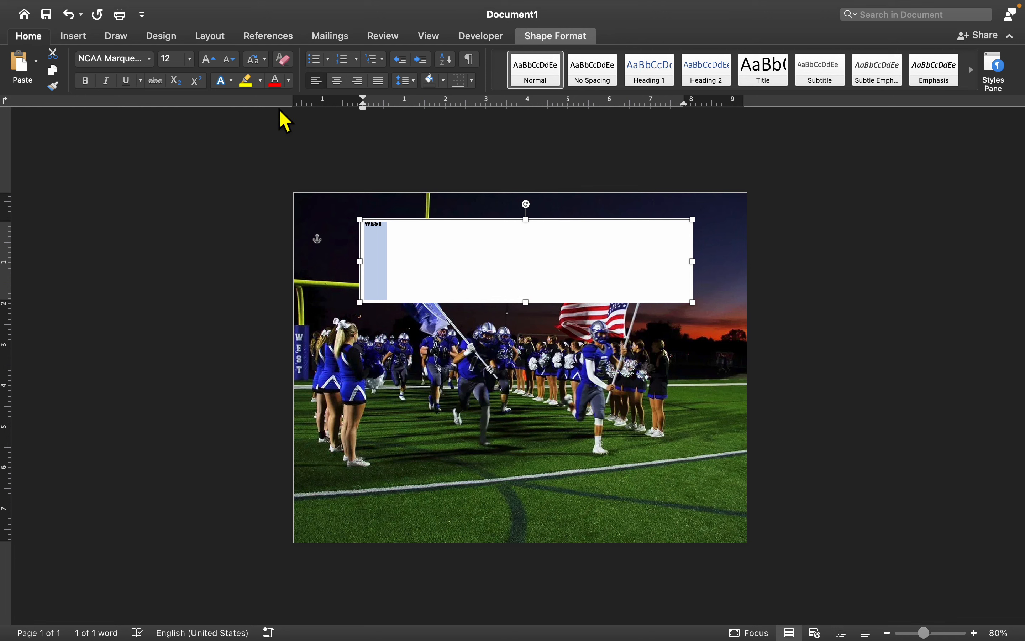
Increase the font size of the text WEST to 160 points.
left_click(214, 62)
left_click(214, 62)
left_click(214, 62)
left_click(214, 61)
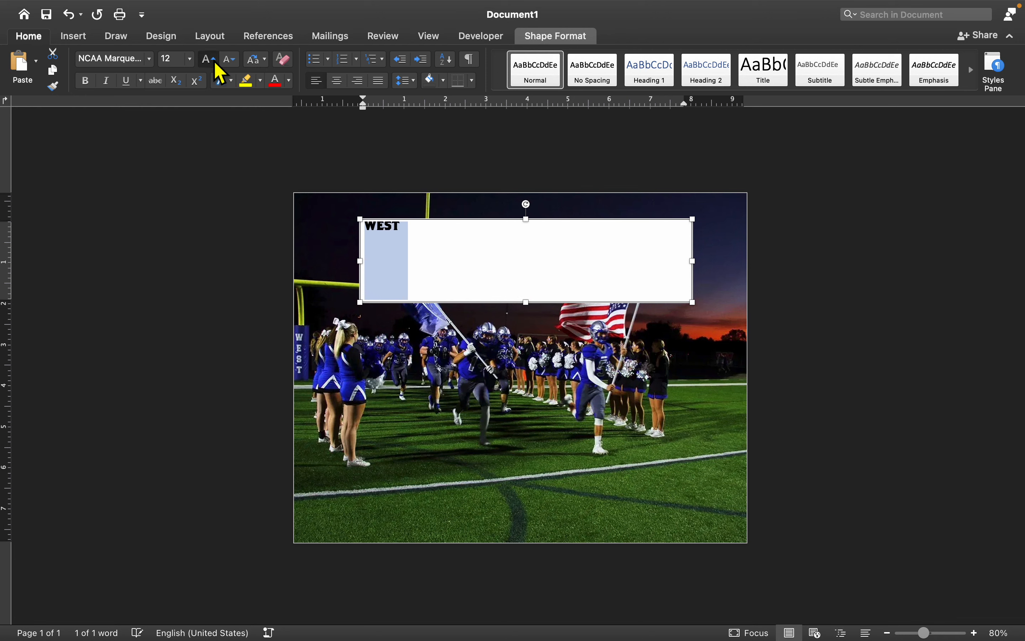
left_click(214, 62)
left_click(214, 62)
left_click(214, 62)
left_click(214, 62)
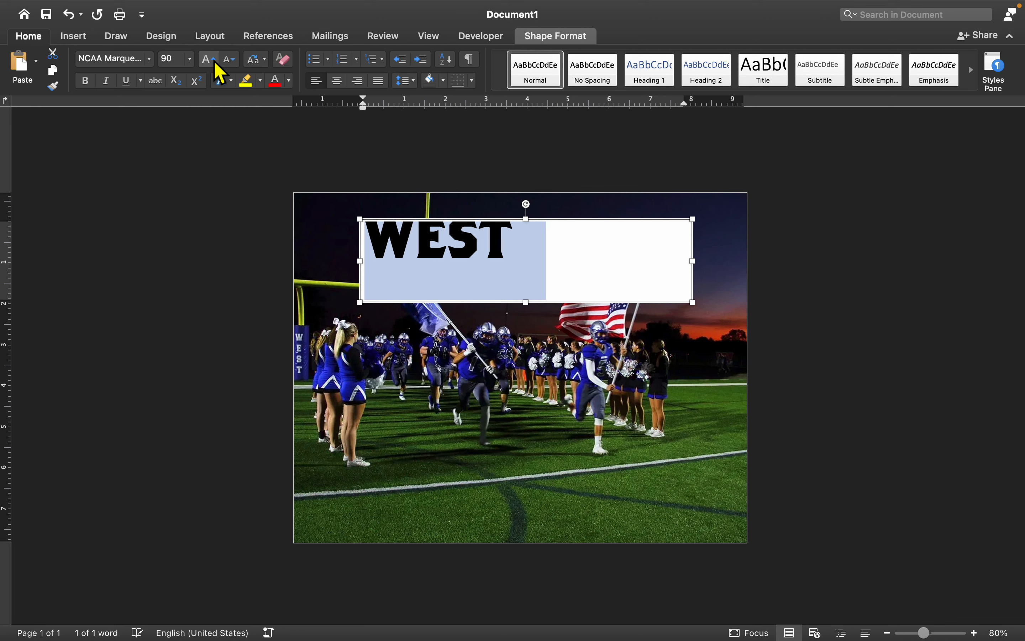
left_click(214, 61)
left_click(214, 61)
left_click(214, 62)
left_click(214, 61)
left_click(214, 62)
left_click(214, 62)
left_click(214, 62)
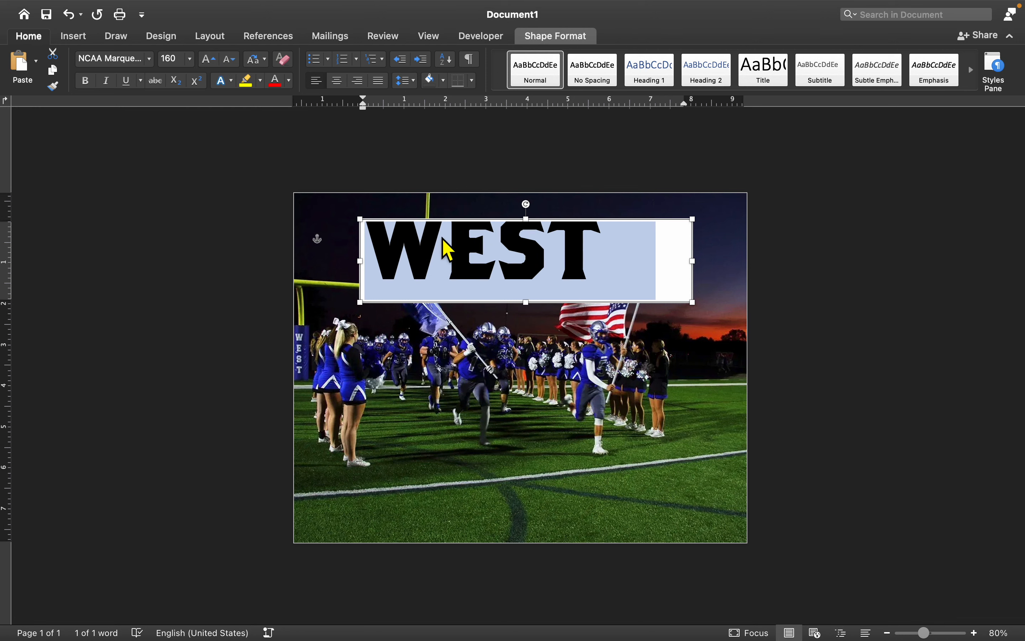
Undo the recent font size increases applied to the text WEST.
key("super+z")
key("super+z")
key("super+z")
key("super+z")
key("super+z")
key("super+z")
key("super+z")
key("super+z")
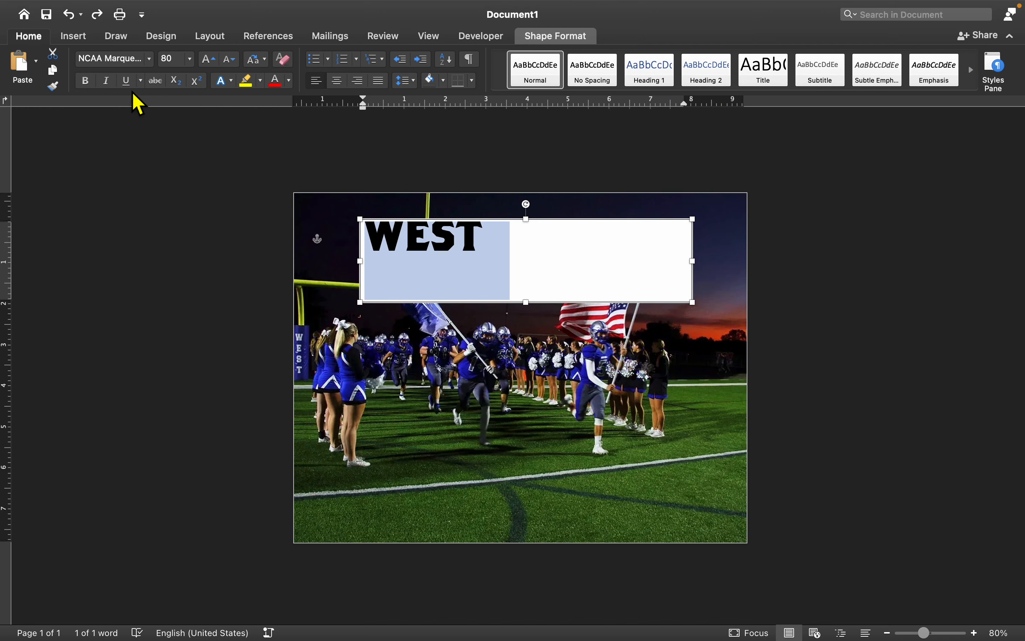
Change the font of the text WEST in the text box to Varsity Team.
left_click(149, 58)
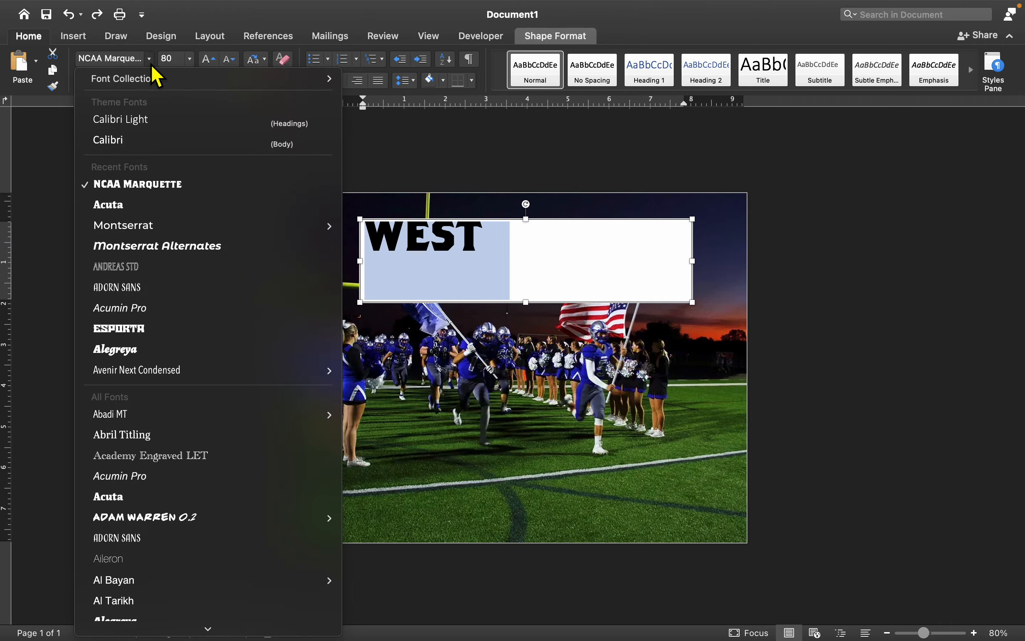
scroll(149, 327, "down", 20)
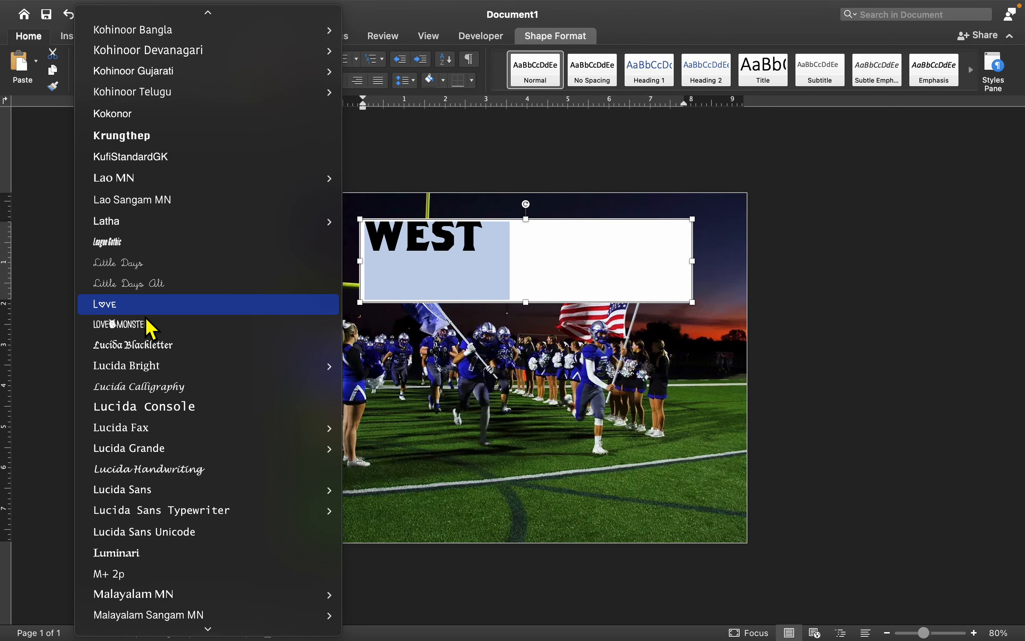
scroll(149, 329, "down", 15)
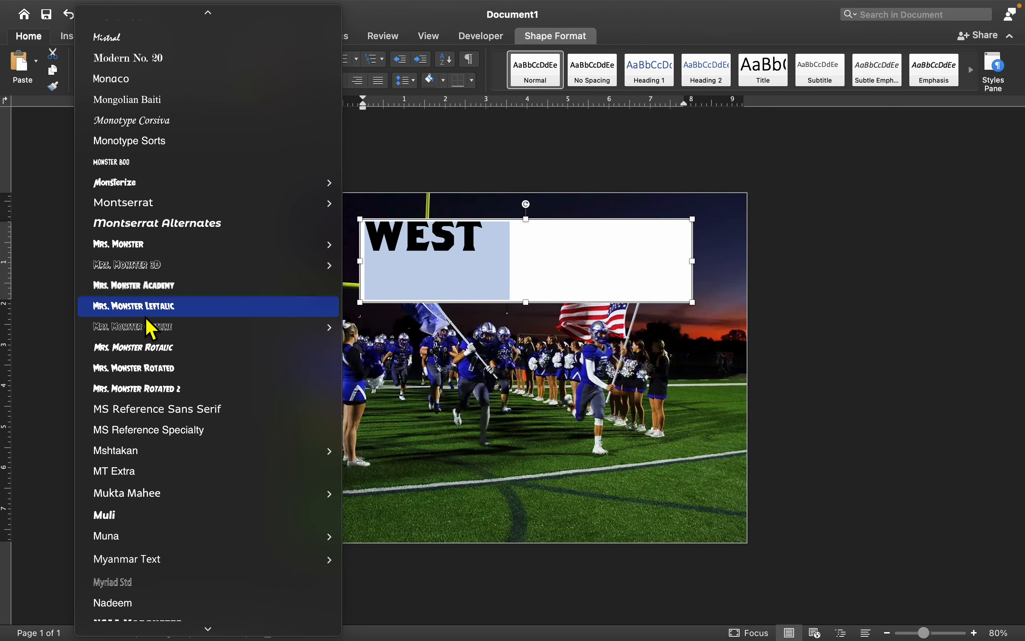
scroll(149, 326, "down", 20)
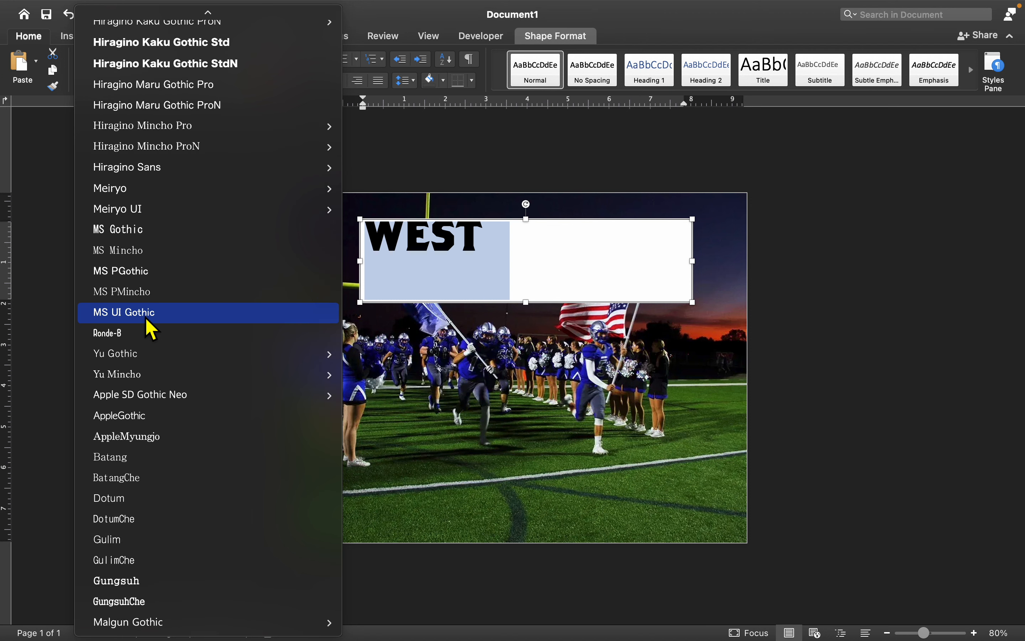
scroll(149, 327, "up", 20)
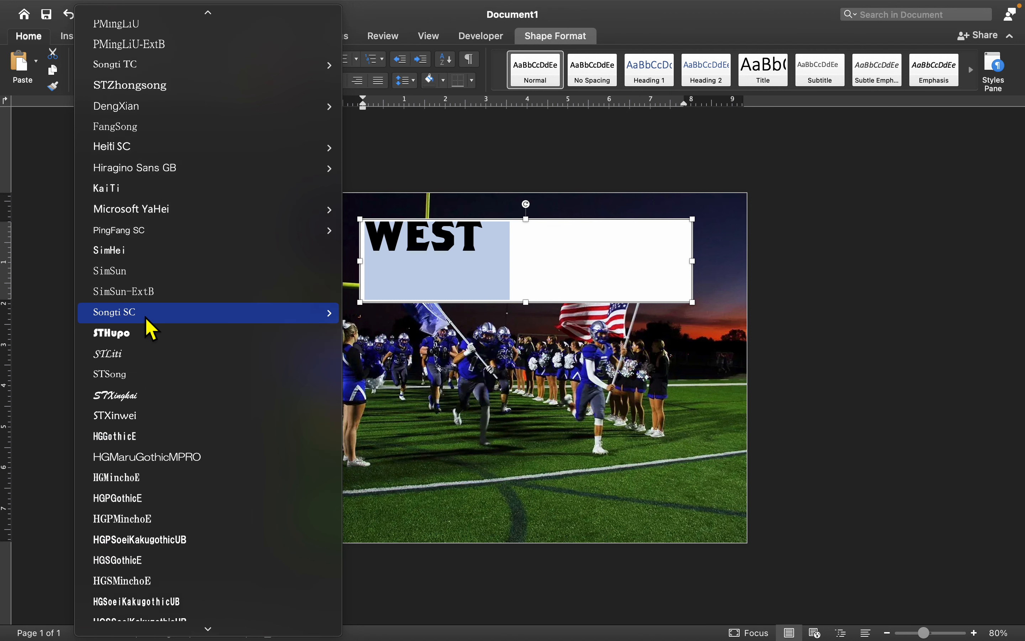
scroll(149, 329, "up", 15)
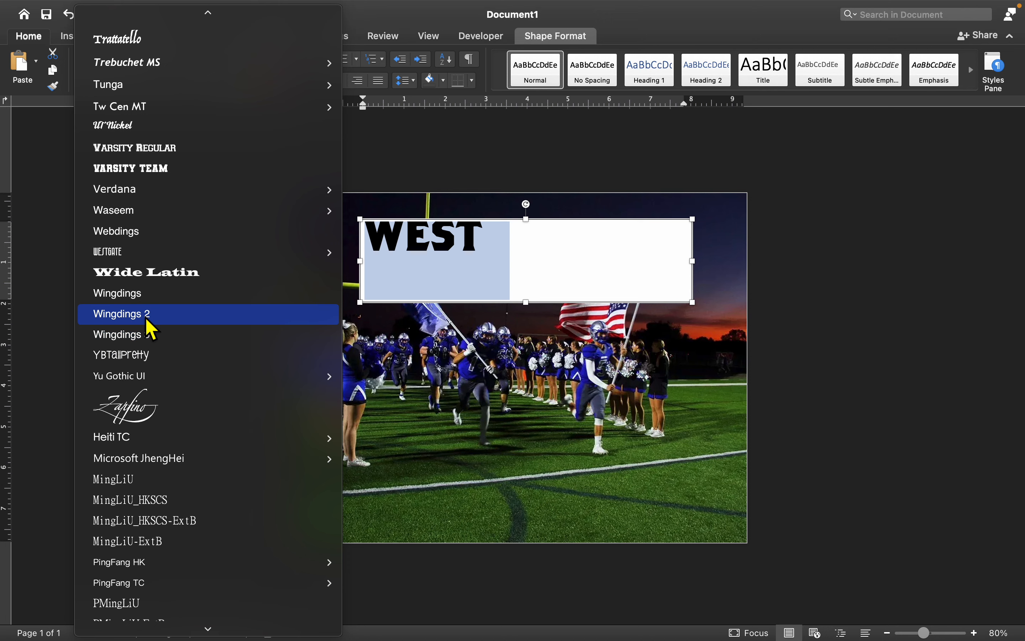
scroll(147, 324, "up", 3)
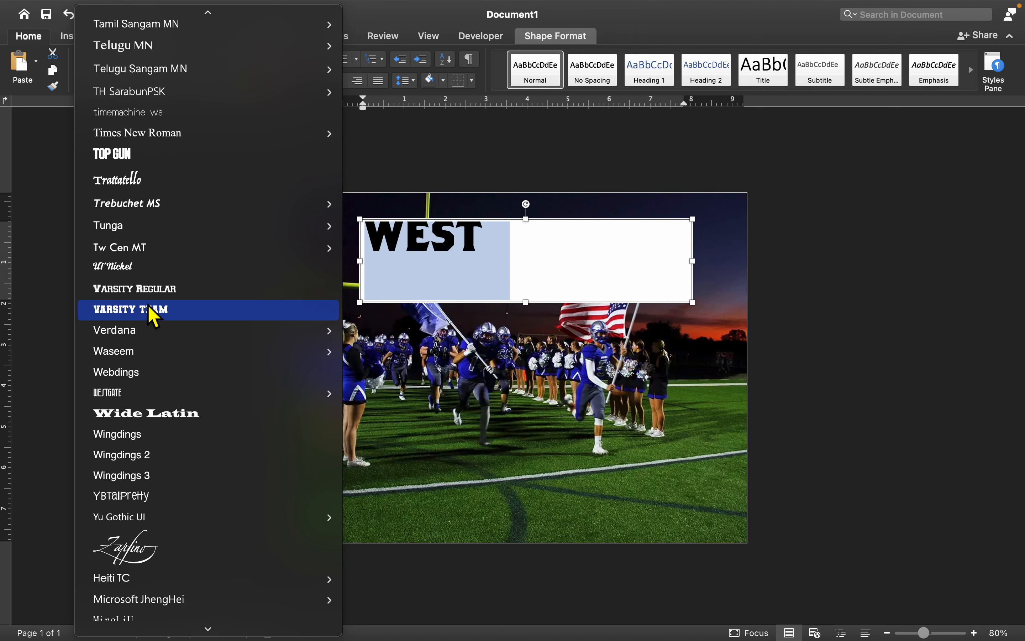
left_click(158, 312)
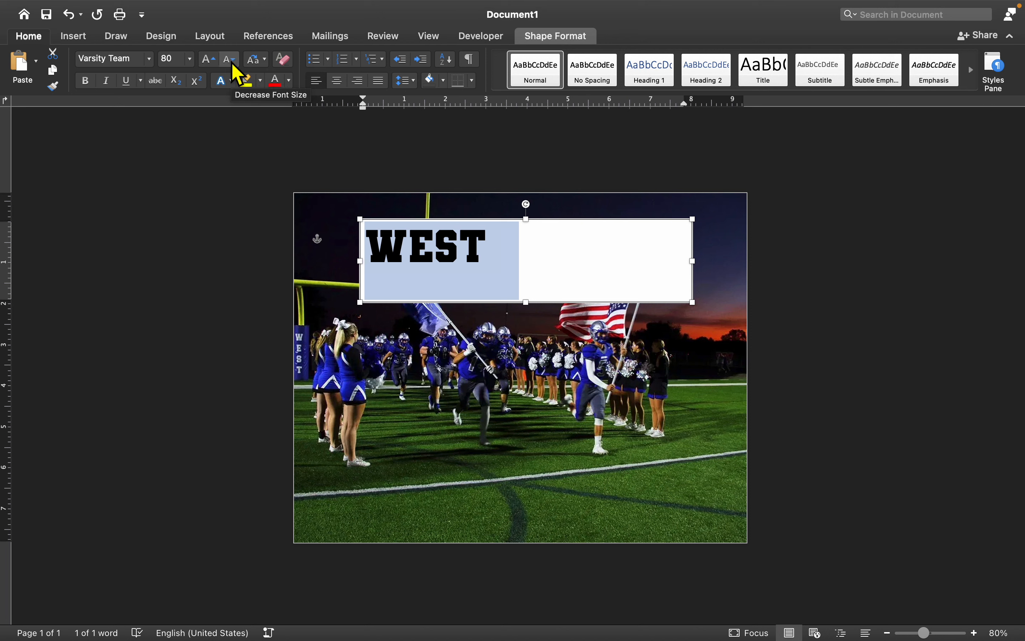
Increase the font size of the text WEST to 130 points.
left_click(213, 63)
left_click(213, 64)
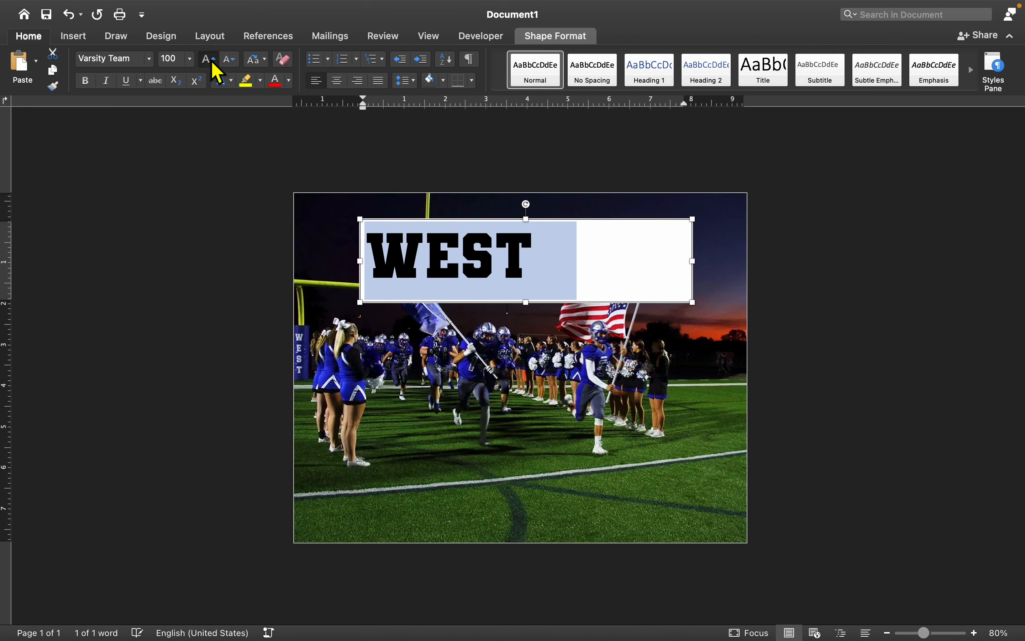
left_click(214, 63)
left_click(213, 64)
left_click(213, 63)
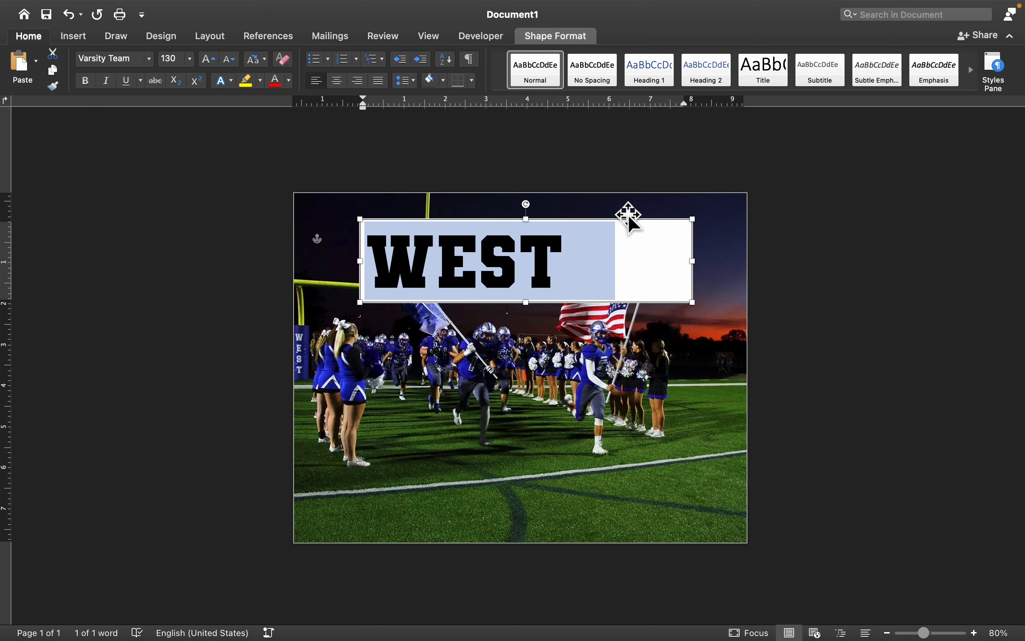
Narrow the WEST text box to about 5.33 inches and center it near the photo's upper edge.
left_click_drag(629, 216, 646, 203)
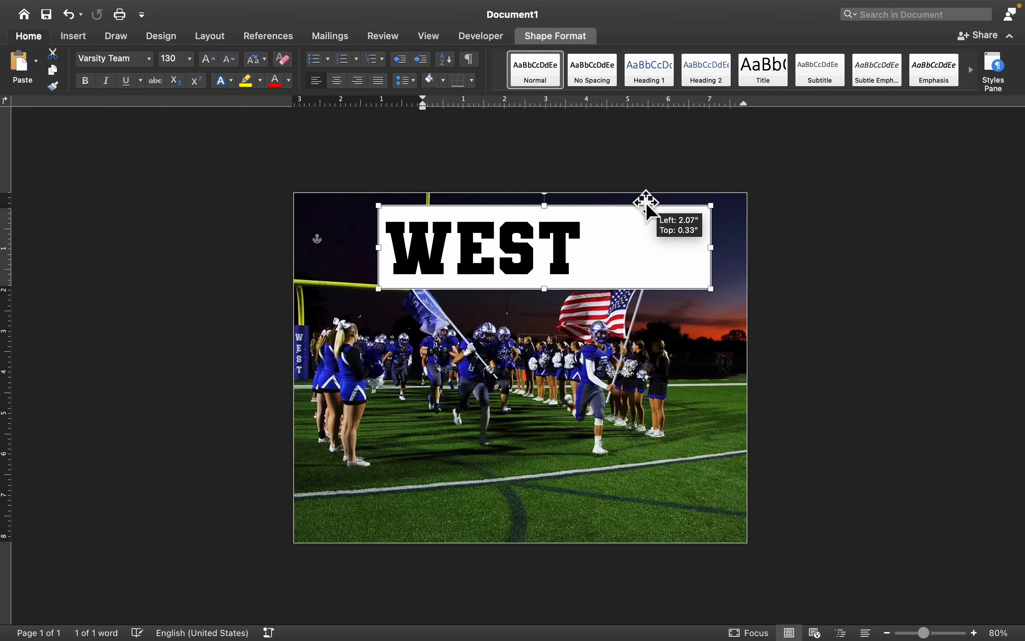
left_click_drag(712, 247, 599, 248)
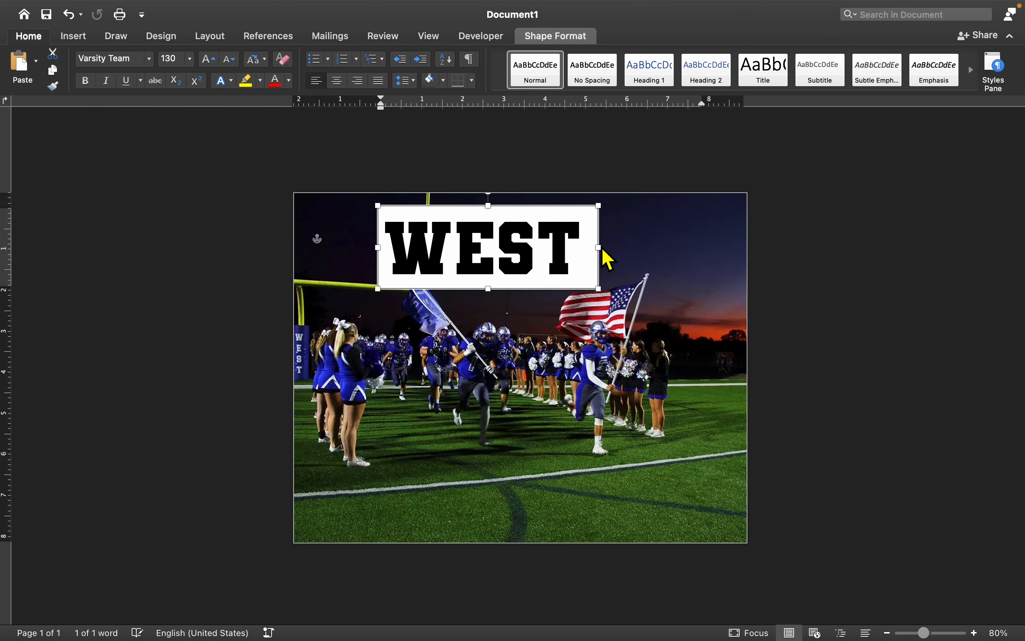
left_click_drag(530, 212, 564, 212)
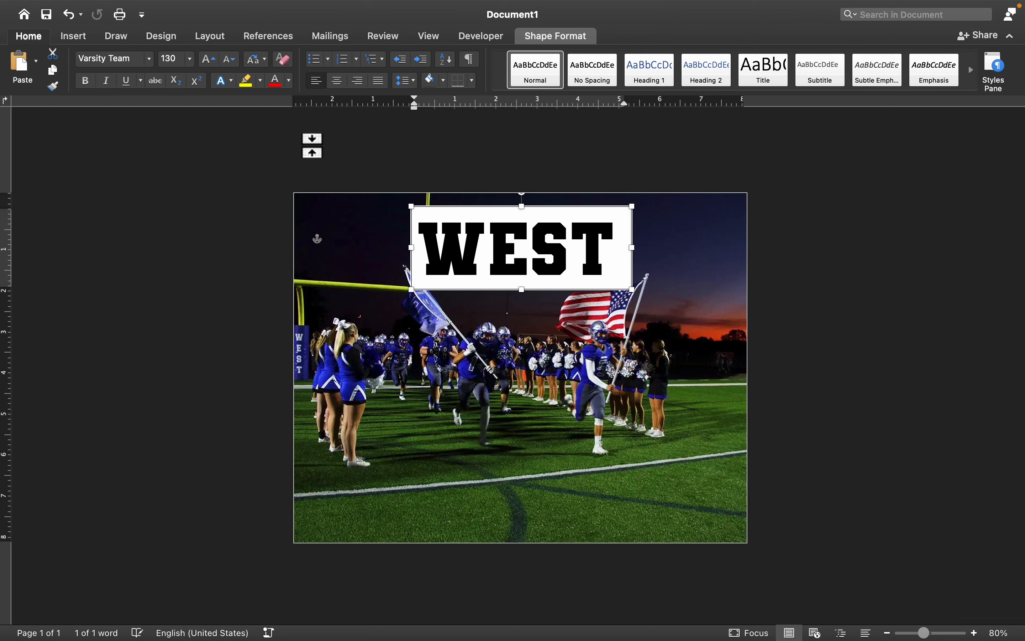
Set the font size of the text WEST to 135 points.
left_click(174, 59)
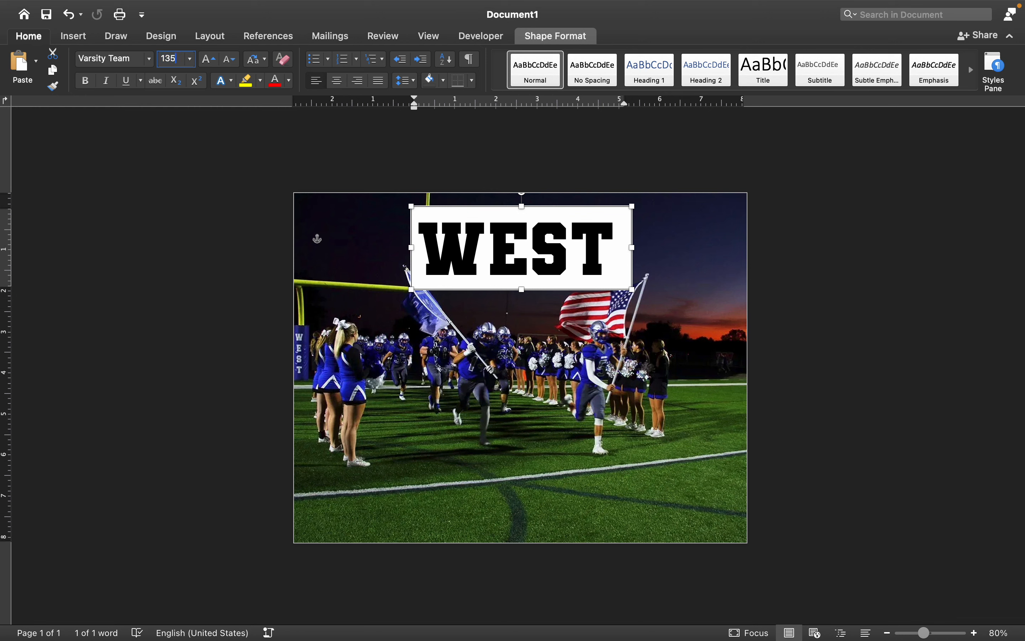
key("Return")
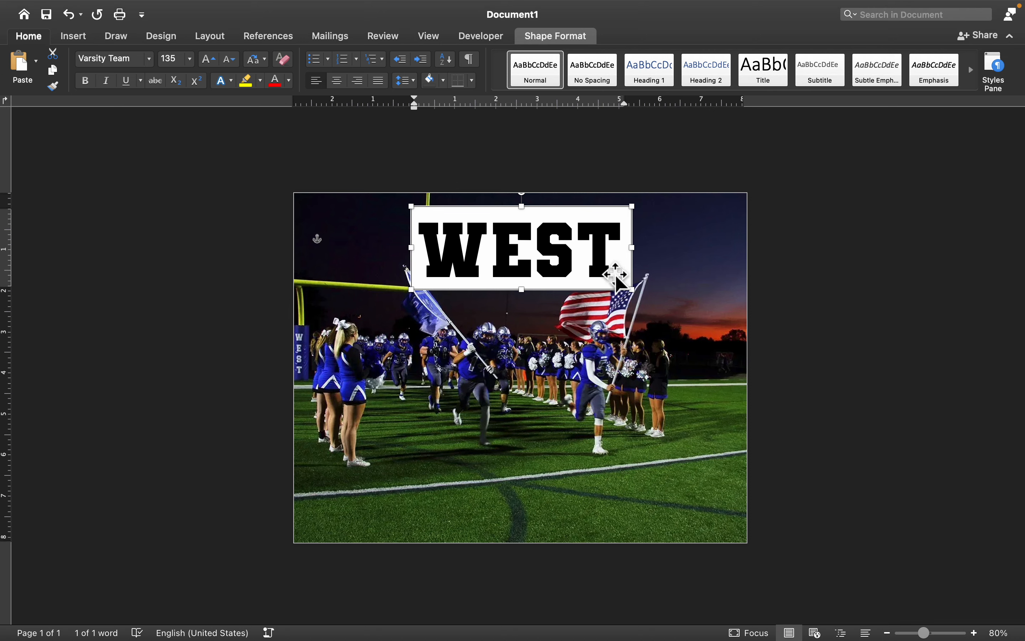
left_click(664, 270)
Move the WEST text box down onto the grass near the photo's lower edge and keep it selected.
left_click_drag(567, 243, 577, 469)
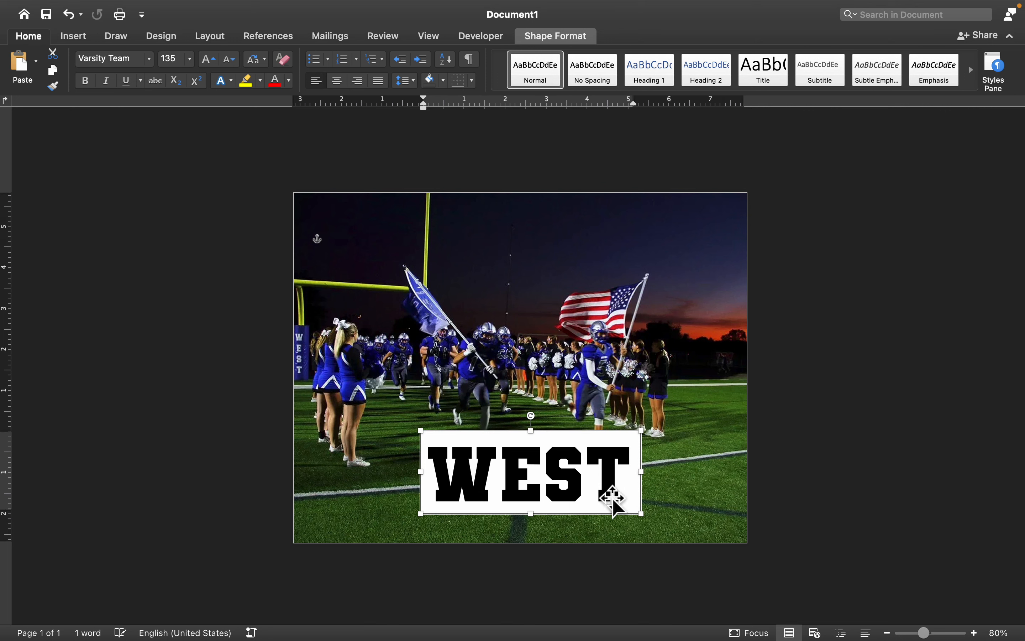
left_click(682, 485)
left_click(620, 483)
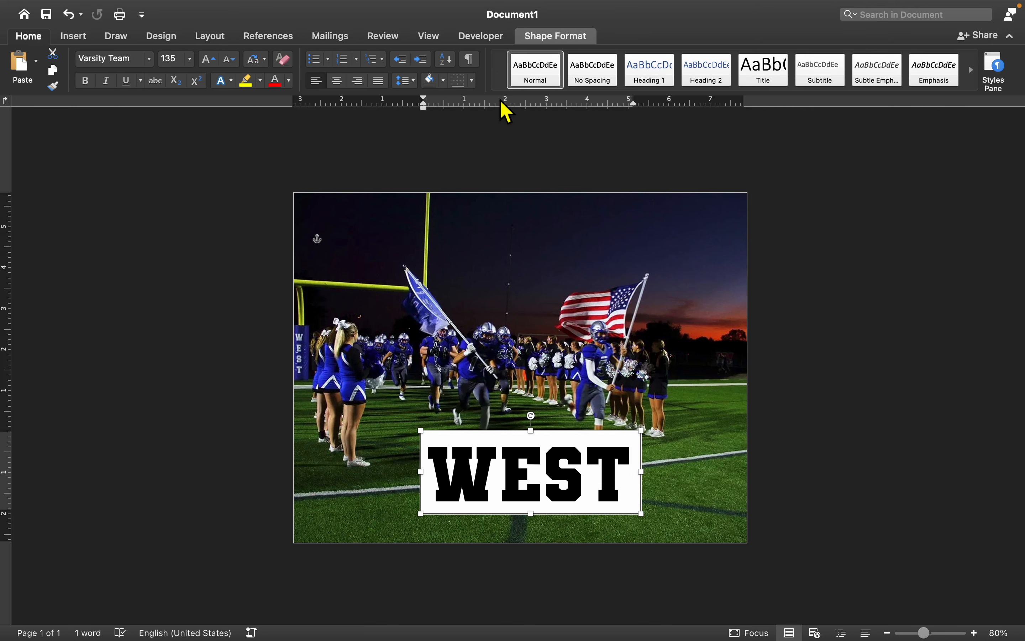
Remove the white shape fill from the WEST text box so the photo shows through.
left_click(549, 38)
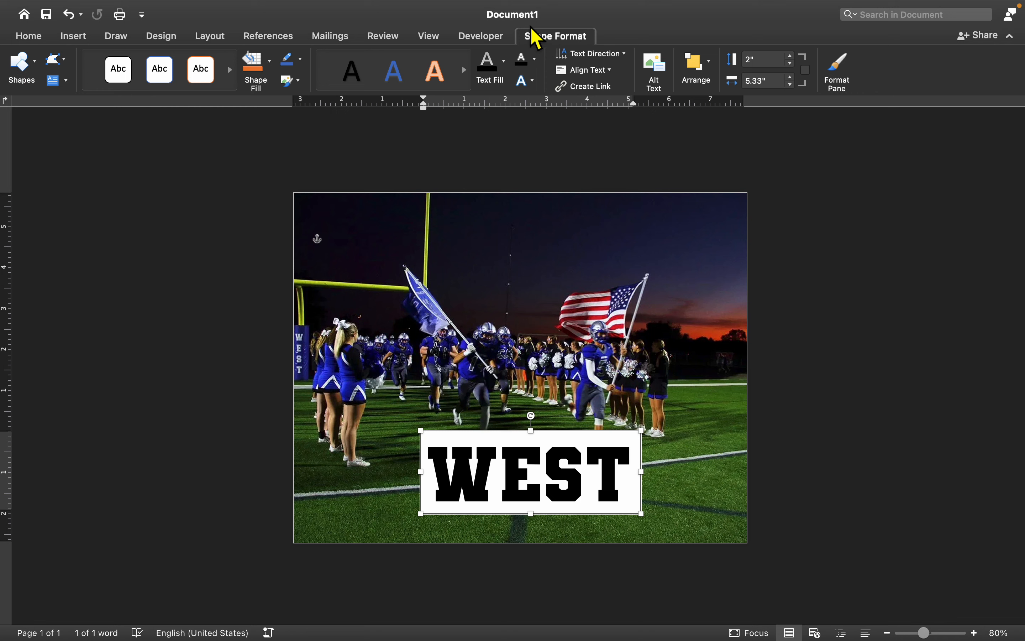
left_click(272, 62)
left_click(282, 94)
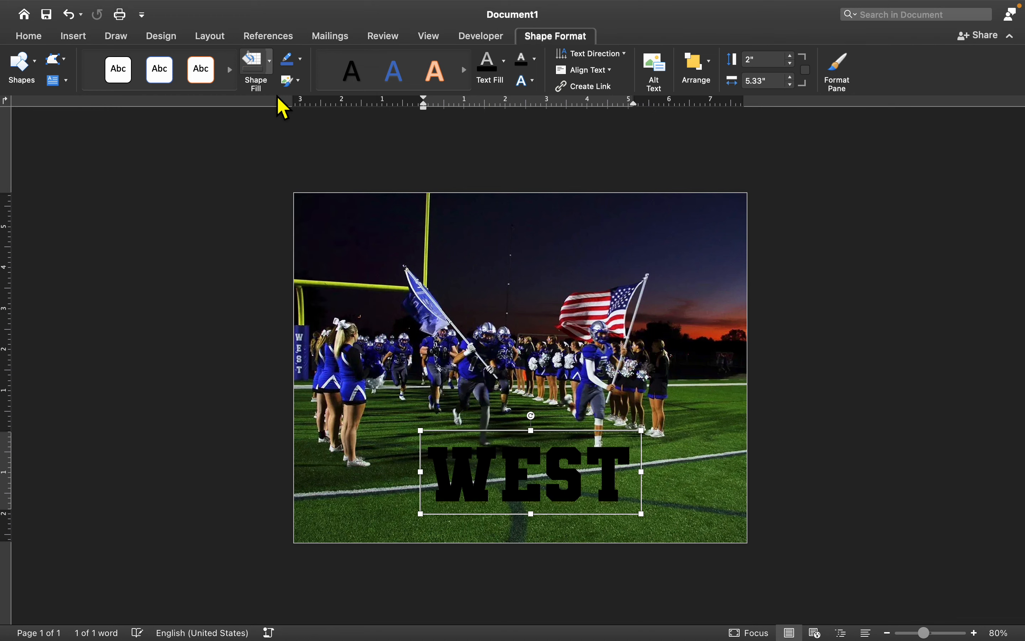
Set the shape outline of the WEST text box to No Outline and deselect it.
left_click(300, 61)
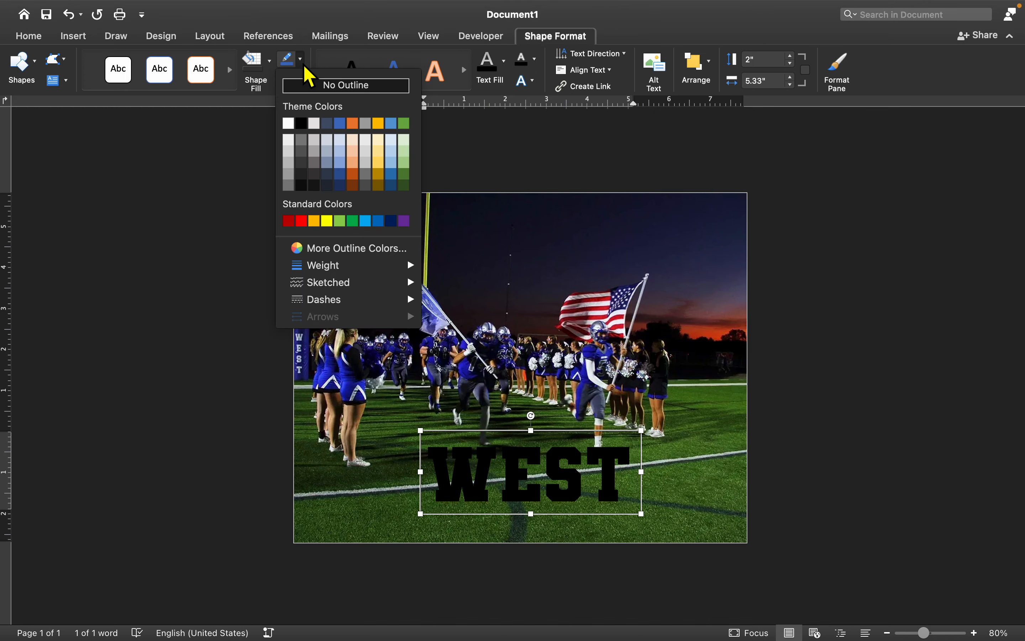
left_click(720, 496)
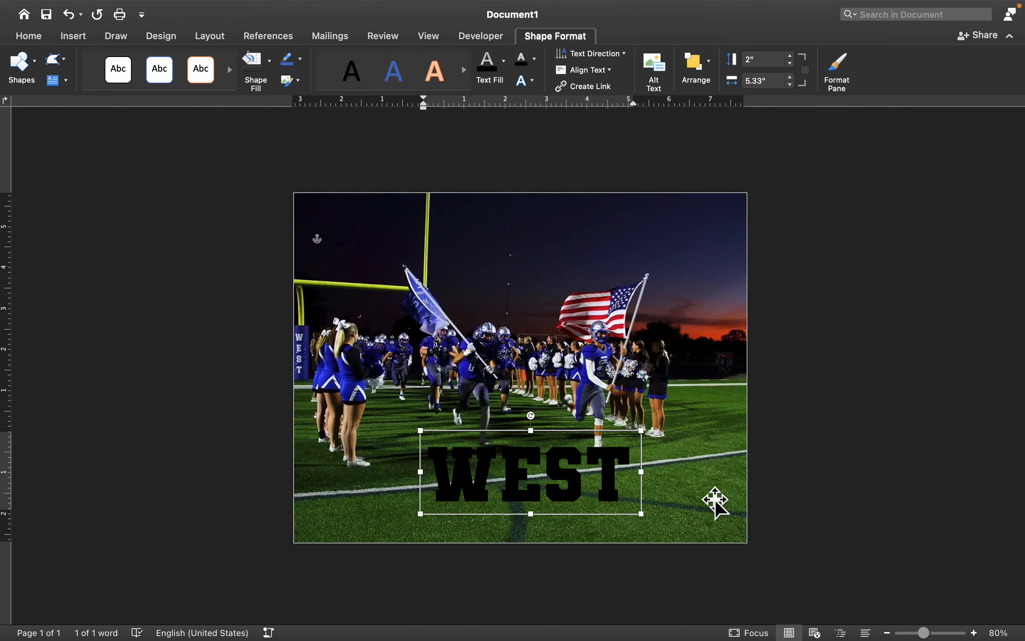
left_click(712, 501)
scroll(638, 474, "up", 5)
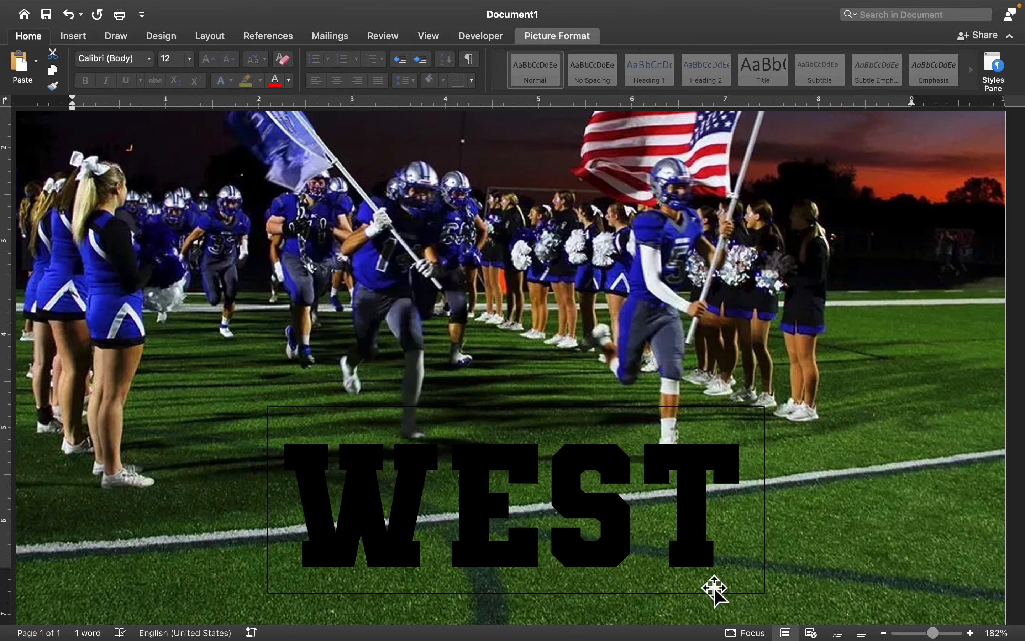
scroll(686, 528, "down", 5)
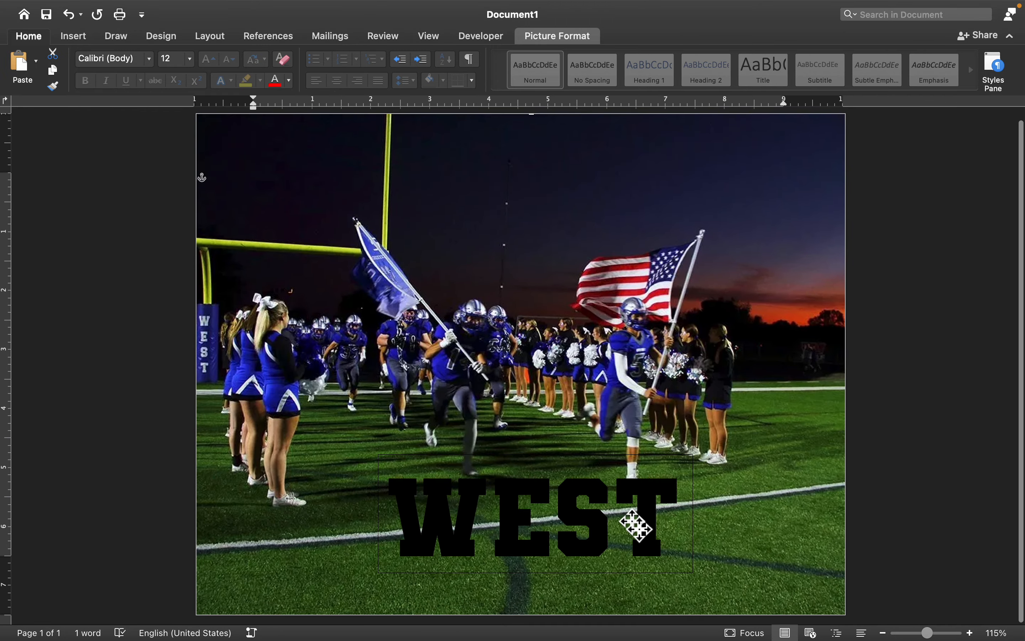
left_click(636, 527)
left_click(298, 62)
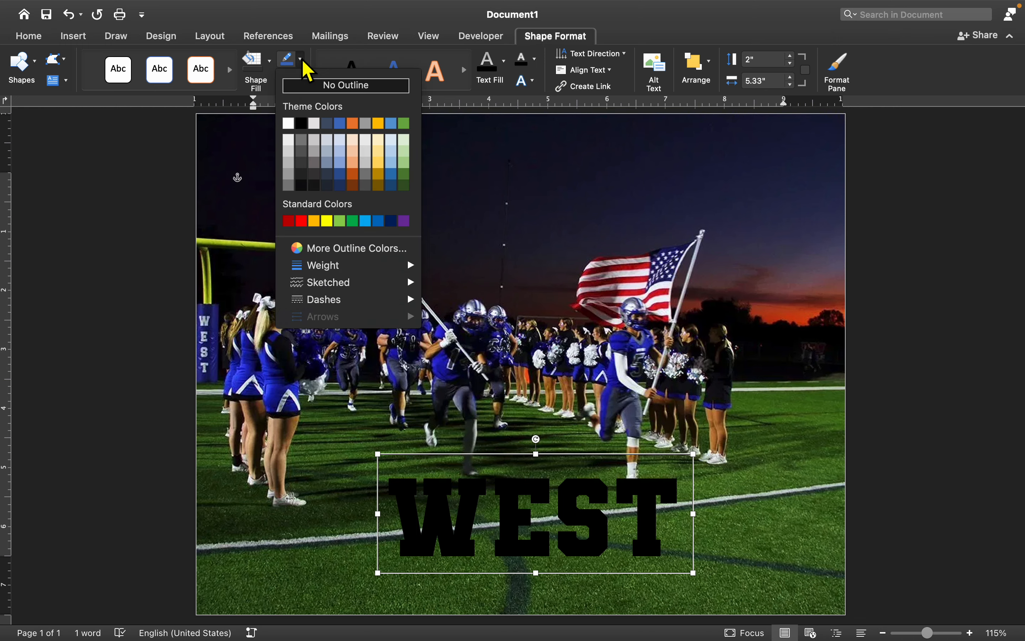
left_click(313, 87)
left_click(718, 458)
scroll(719, 458, "down", 5)
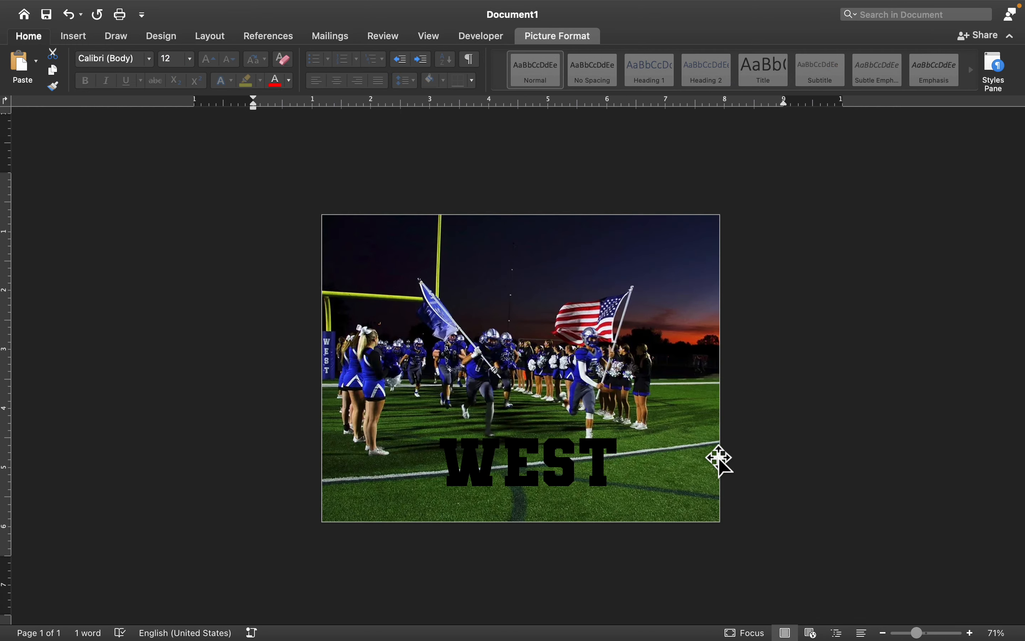
Move the WEST text box back up over the sky and set its text fill to white.
left_click_drag(546, 471, 540, 271)
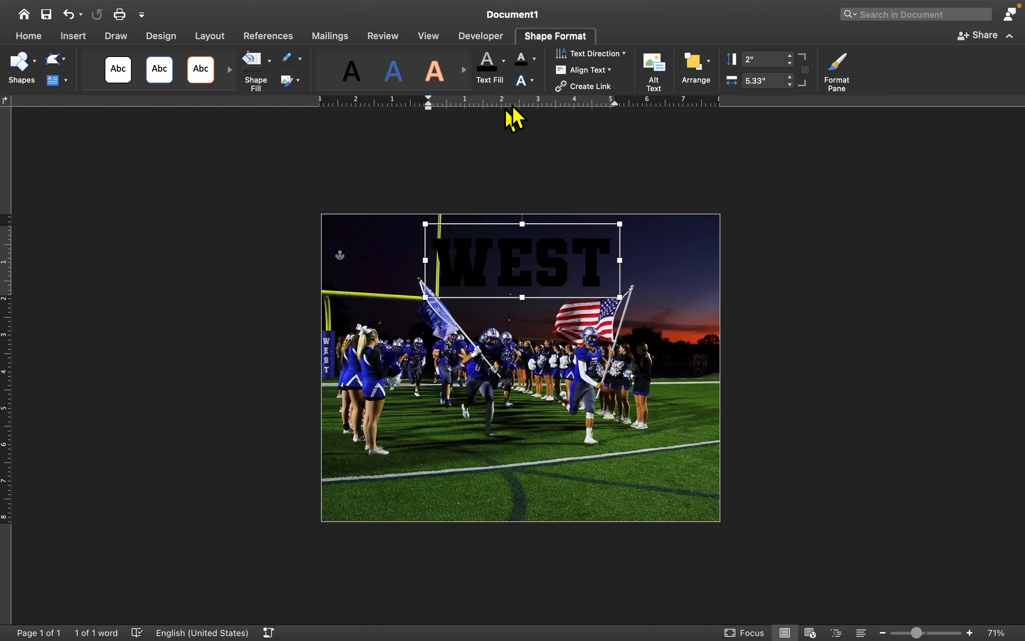
left_click(506, 68)
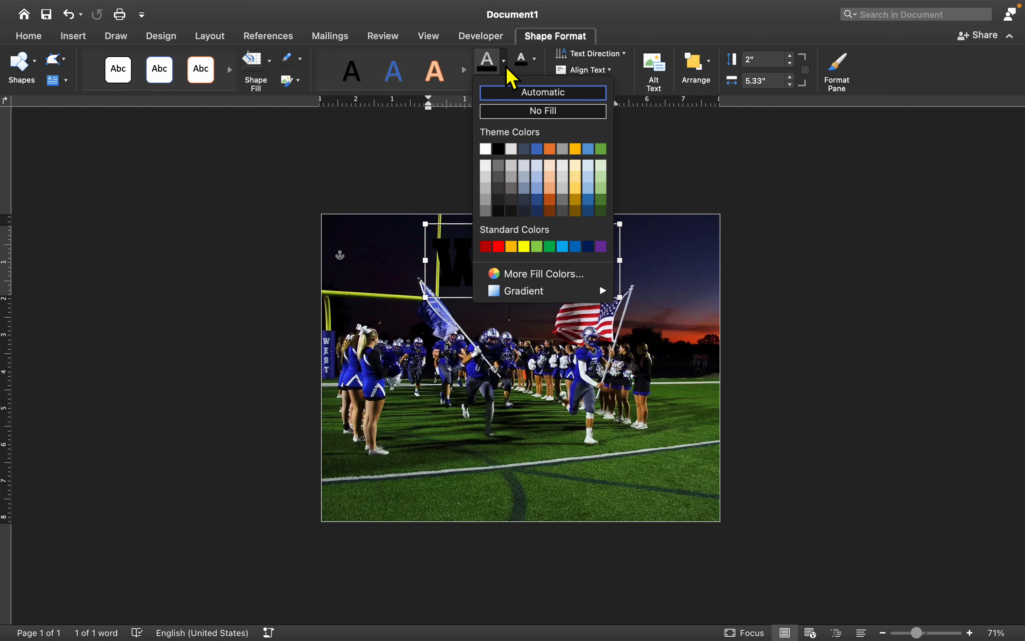
left_click(486, 150)
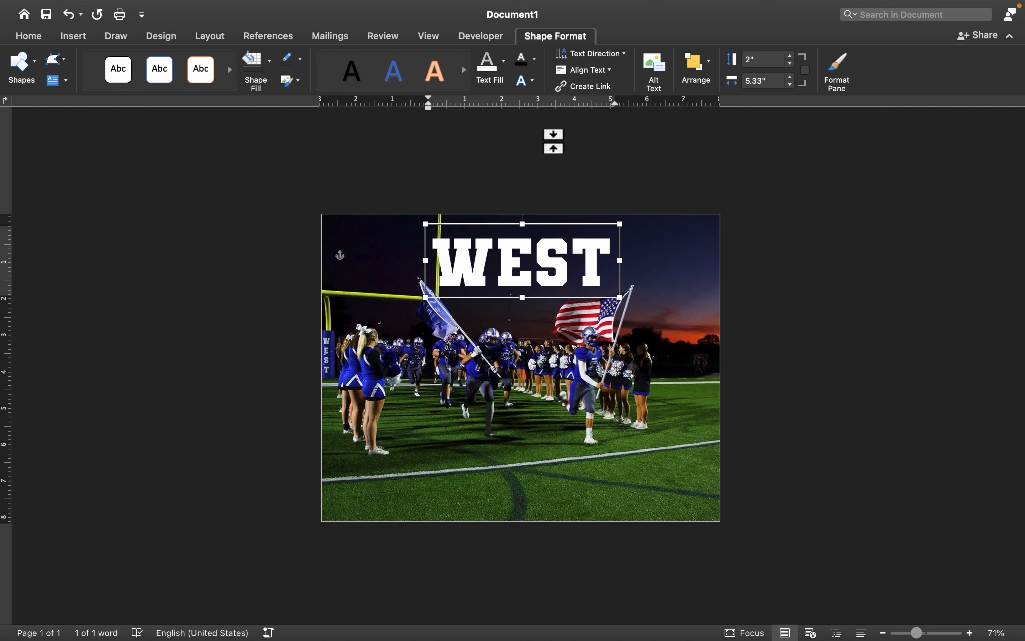
Give the text WEST a black text outline with a weight of 2¼ pt.
left_click(536, 60)
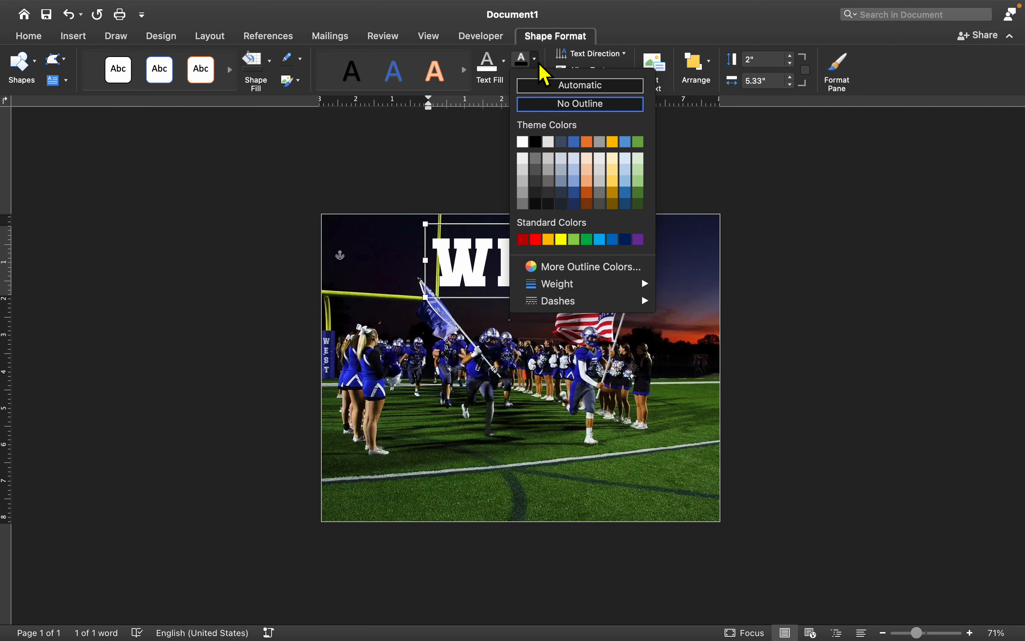
left_click(536, 143)
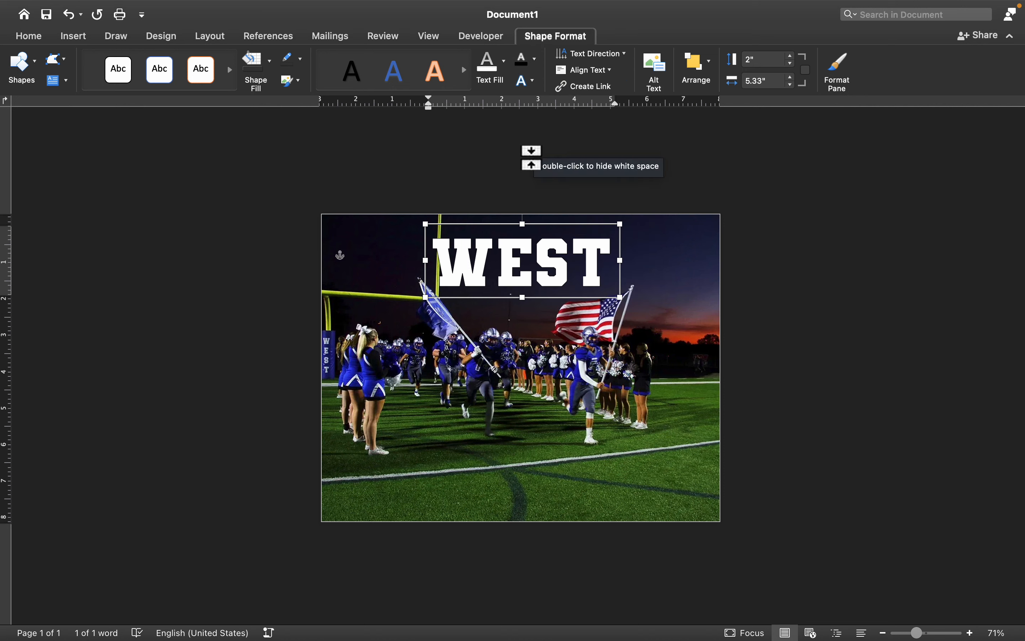
left_click(537, 60)
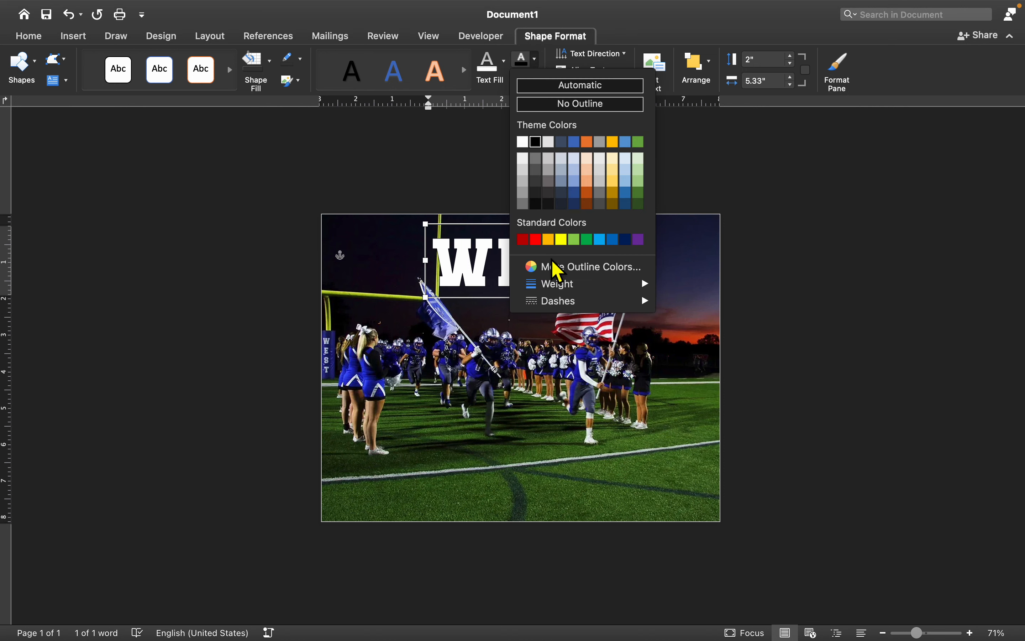
mouse_move(557, 292)
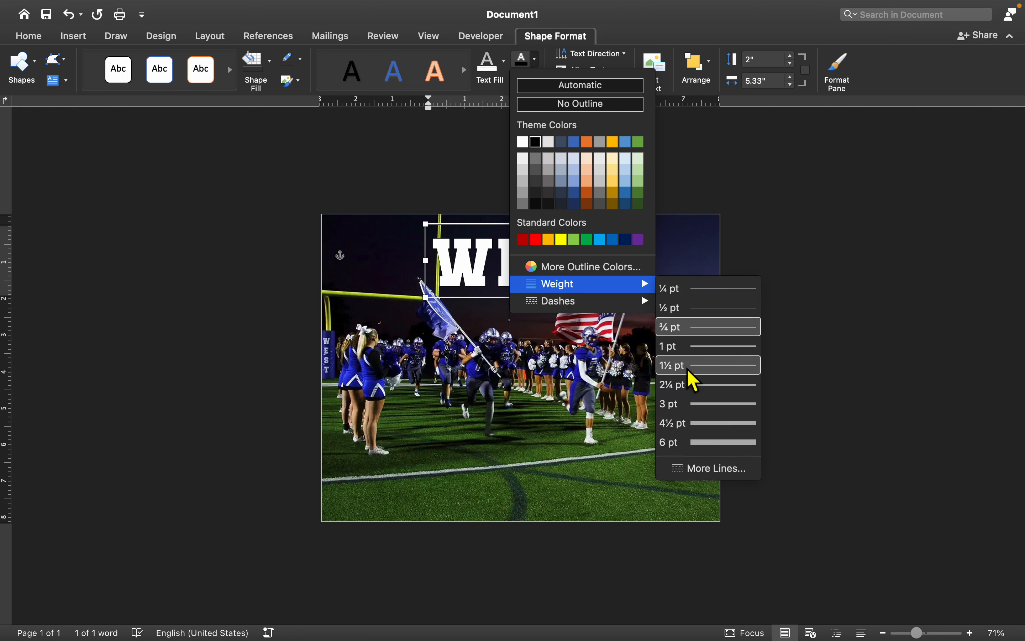
left_click(691, 389)
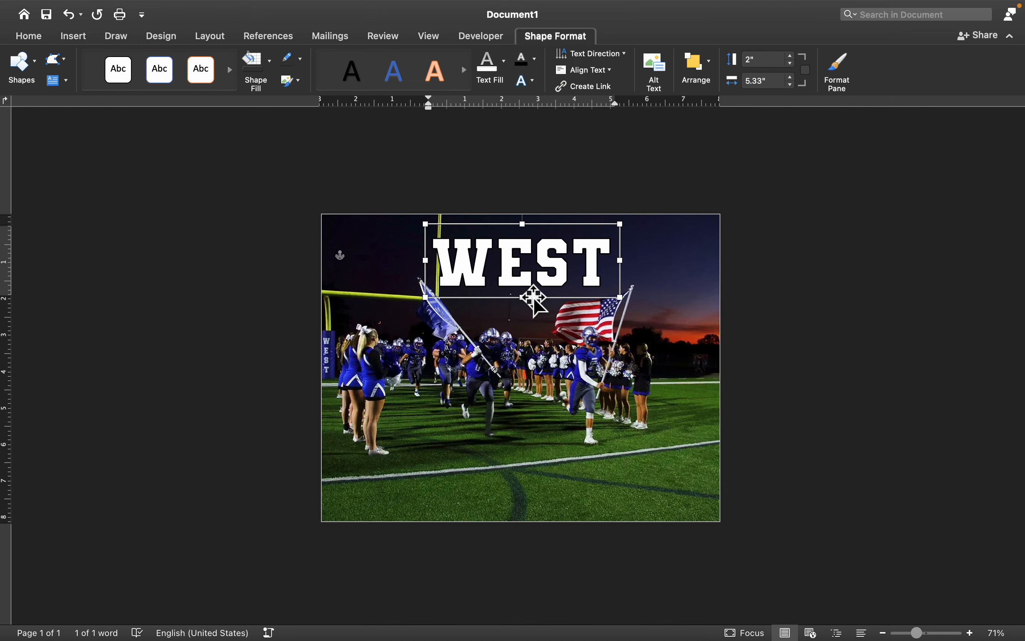
scroll(534, 299, "up", 5)
scroll(534, 299, "down", 2)
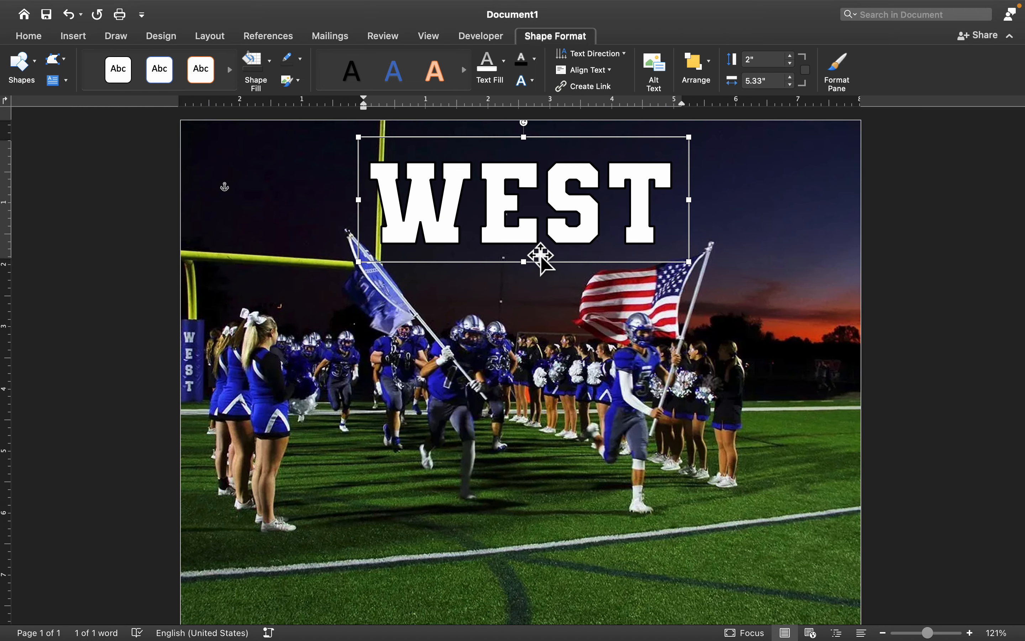
Increase the text outline weight of WEST to 3 pt.
left_click(533, 81)
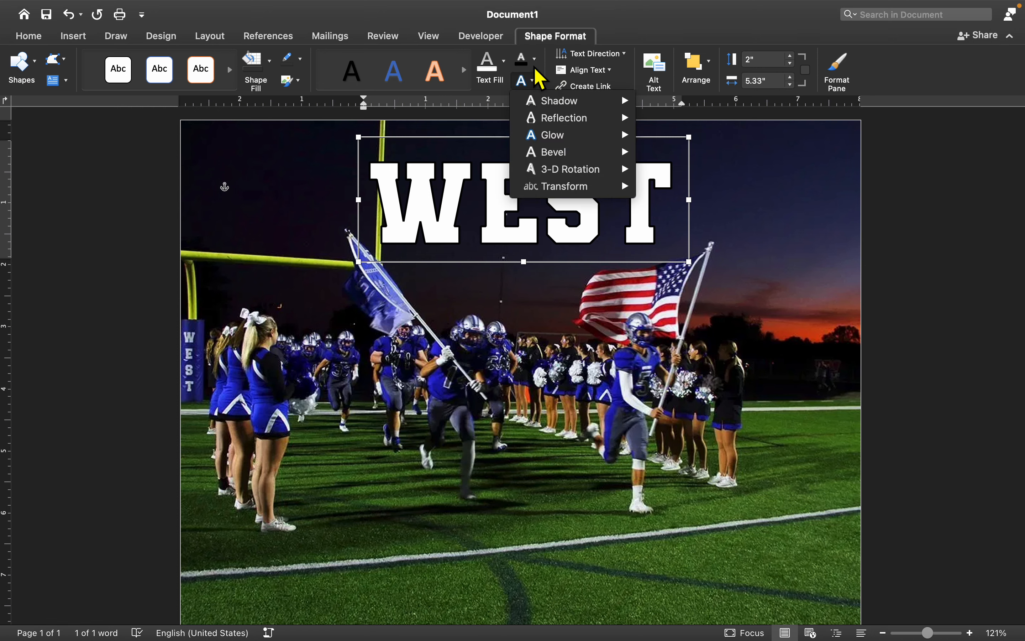
left_click(536, 73)
left_click(534, 59)
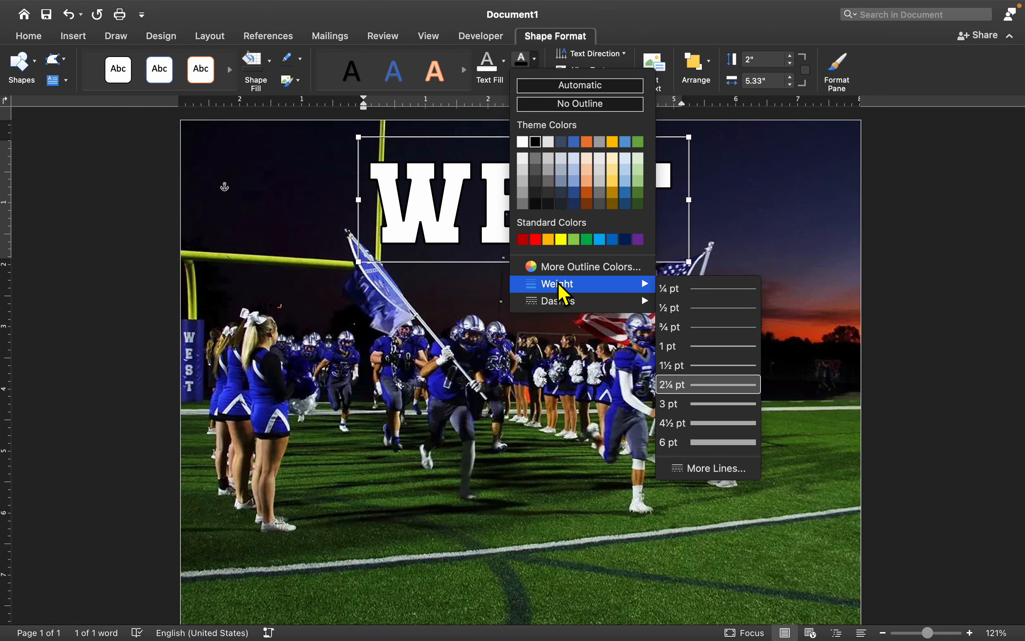
left_click(683, 404)
scroll(587, 335, "down", 3)
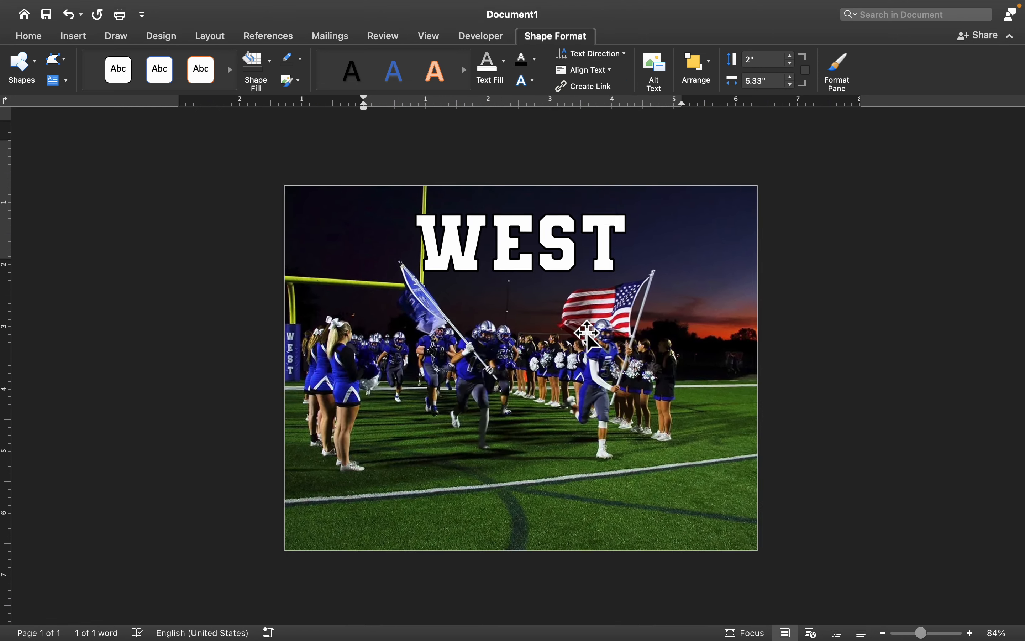
scroll(587, 335, "down", 2)
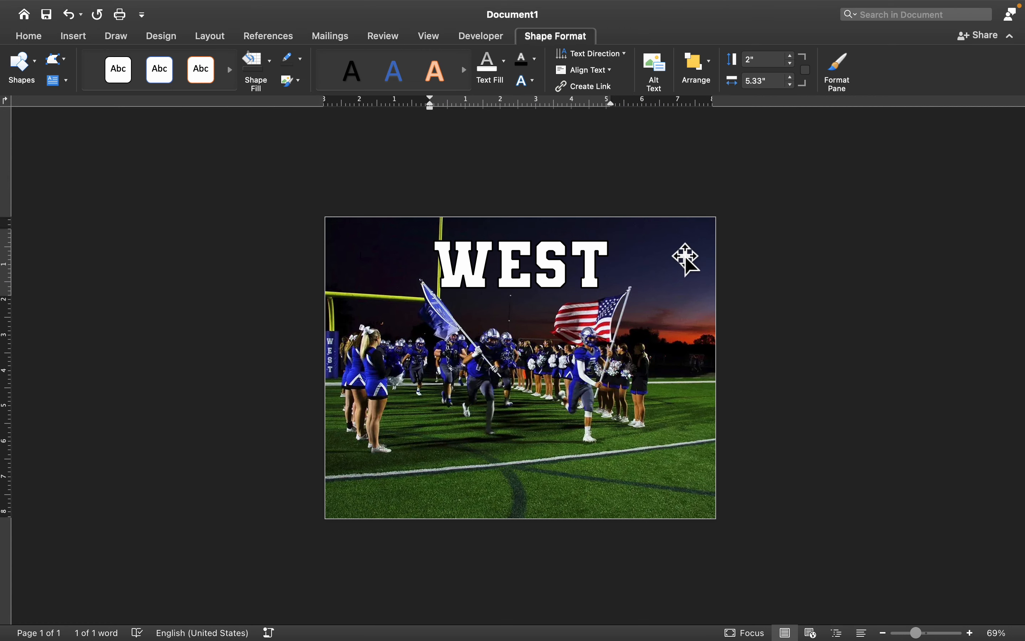
Move the WEST text box slightly down and to the right in the sky, and deselect it.
left_click_drag(579, 260, 585, 282)
left_click(764, 297)
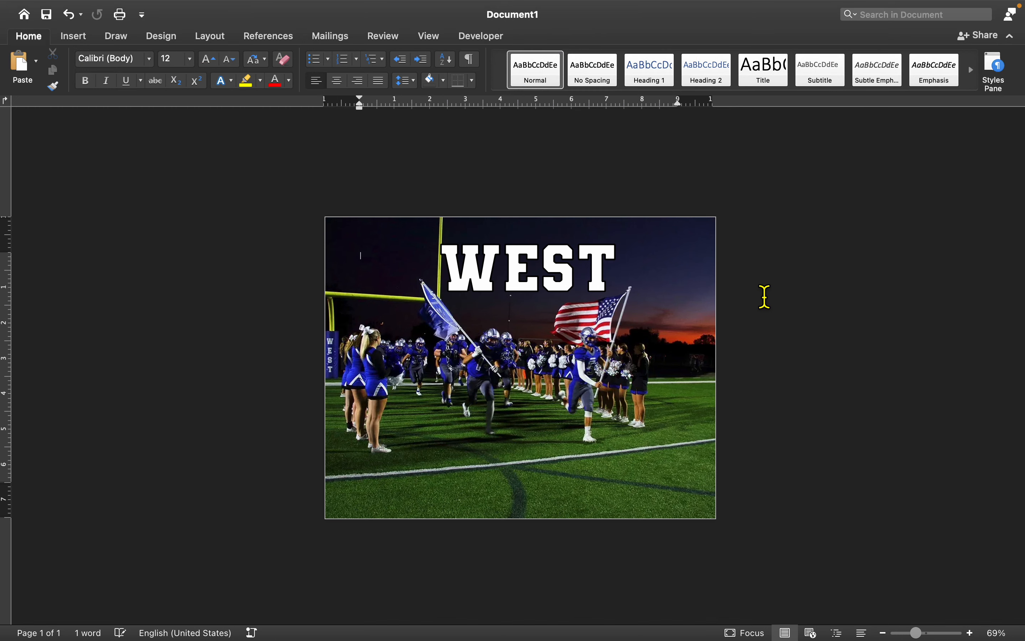
Apply the first Warp transform to the WEST text and resize its box to about 1.8" high by 6.32" wide.
left_click(579, 290)
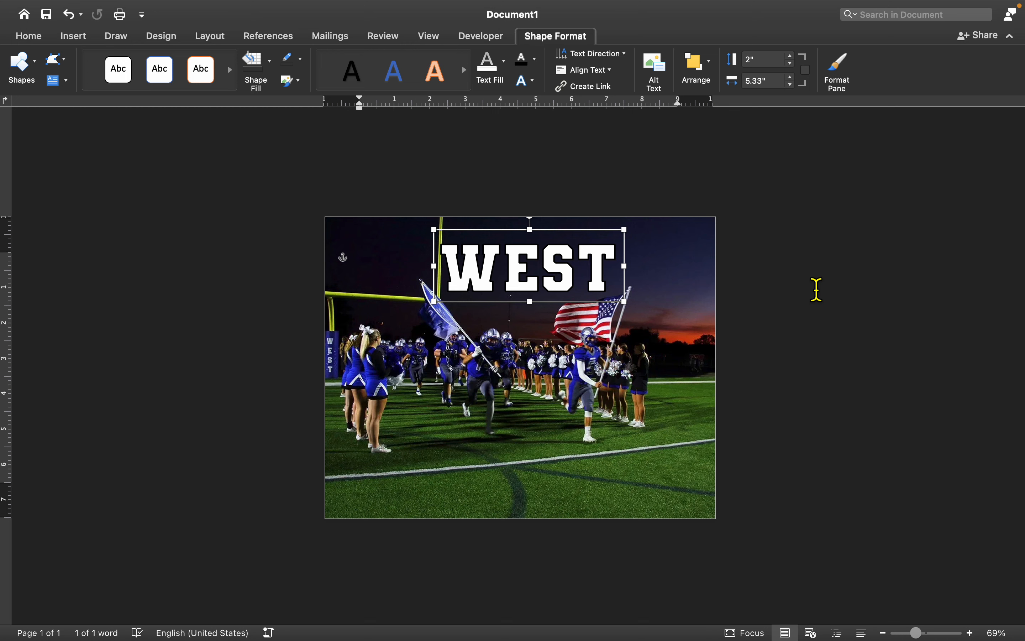
left_click(533, 81)
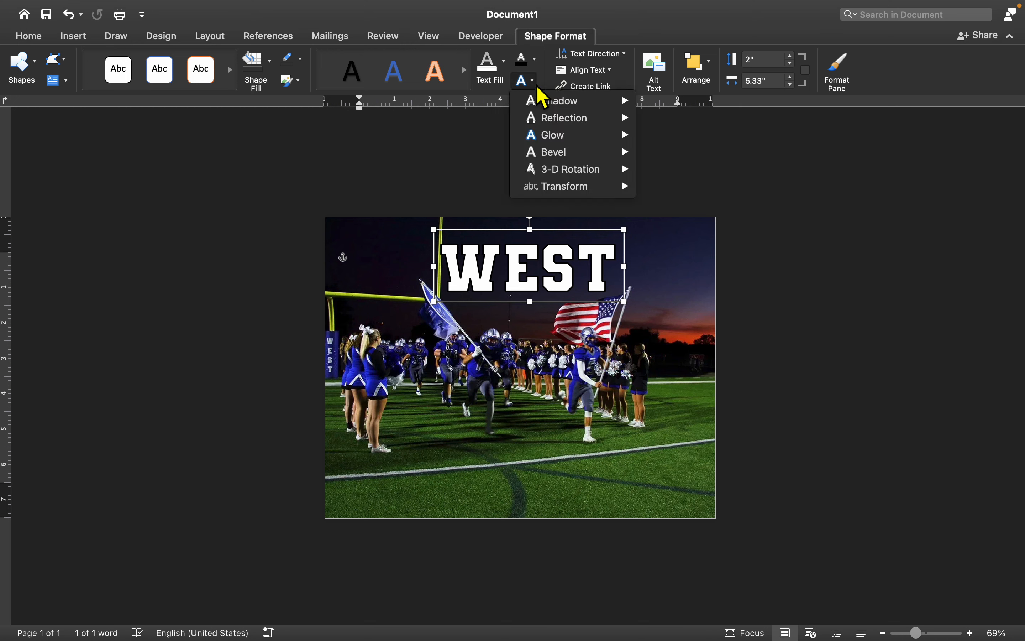
left_click(535, 84)
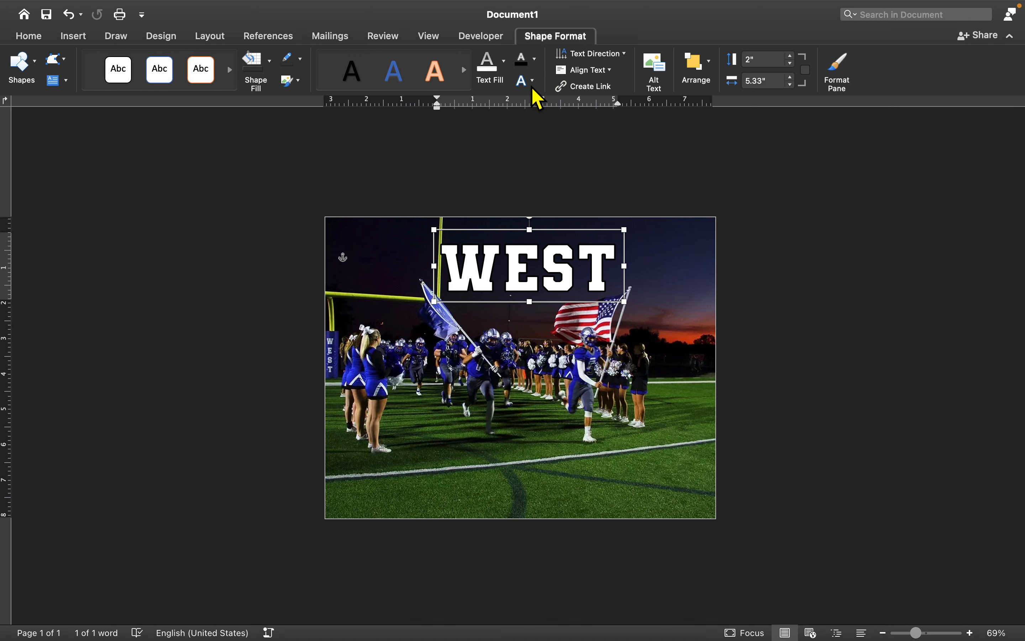
left_click(532, 87)
mouse_move(557, 105)
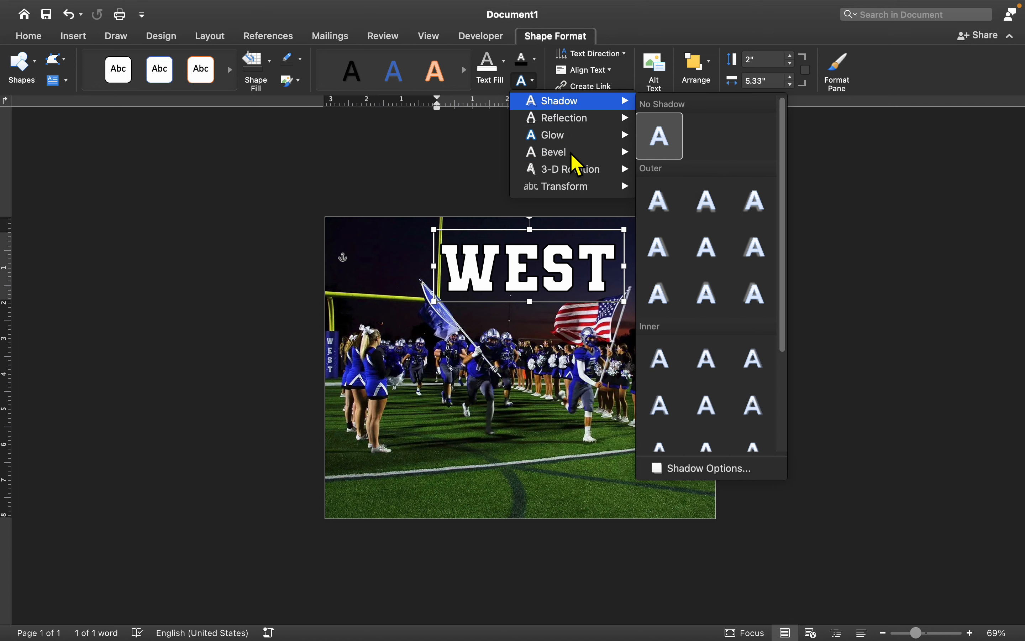
mouse_move(572, 157)
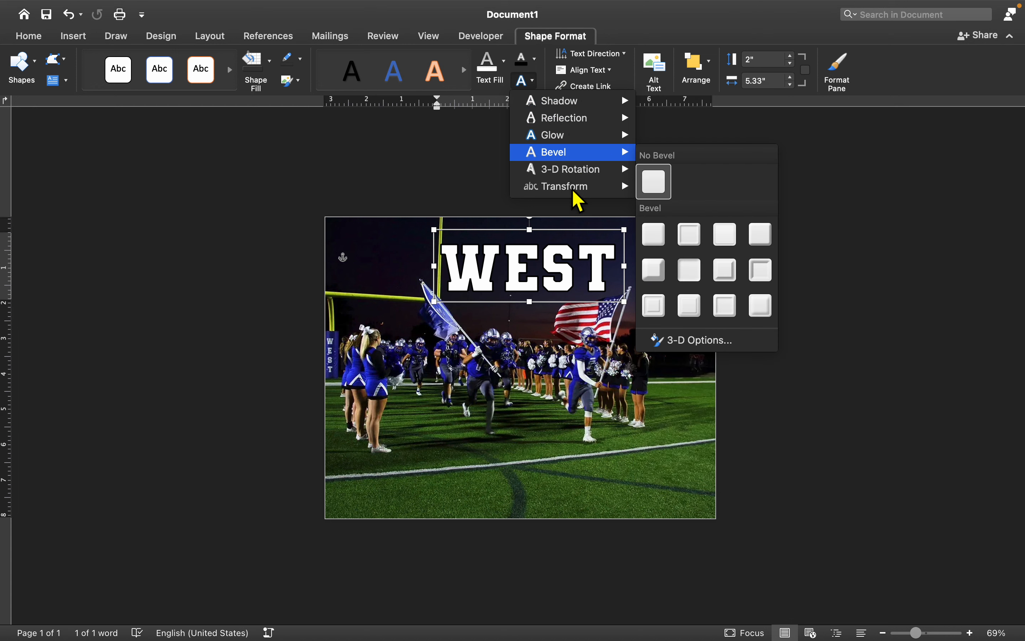
mouse_move(575, 193)
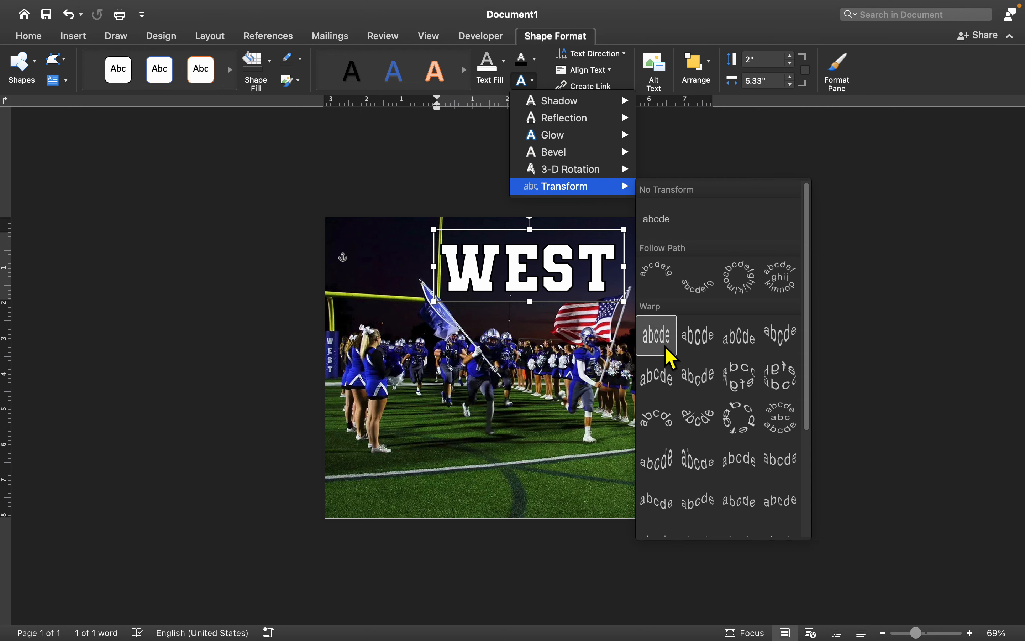
left_click(657, 344)
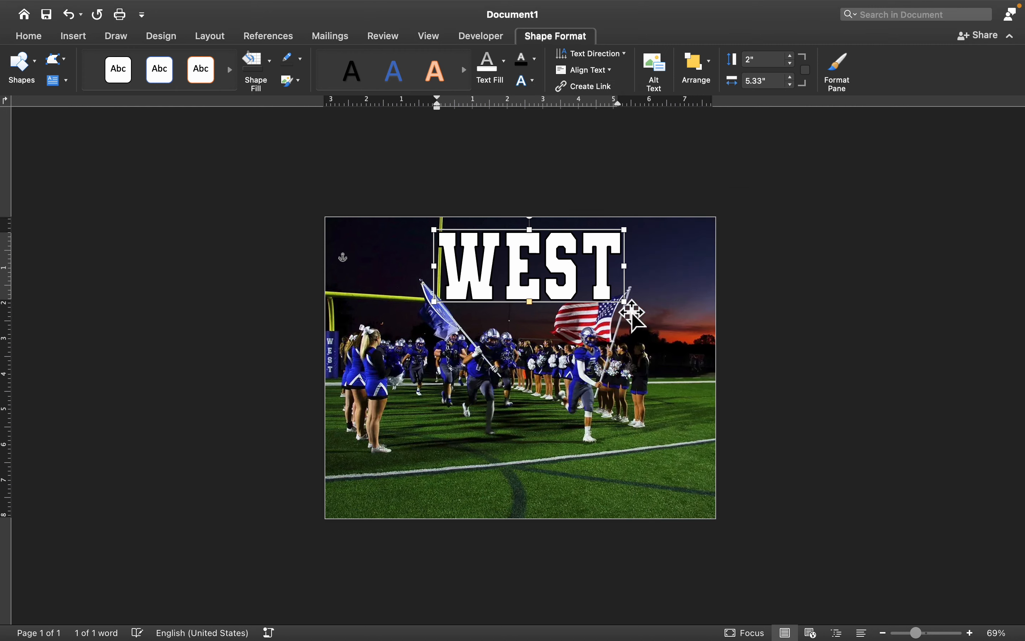
left_click_drag(624, 301, 595, 278)
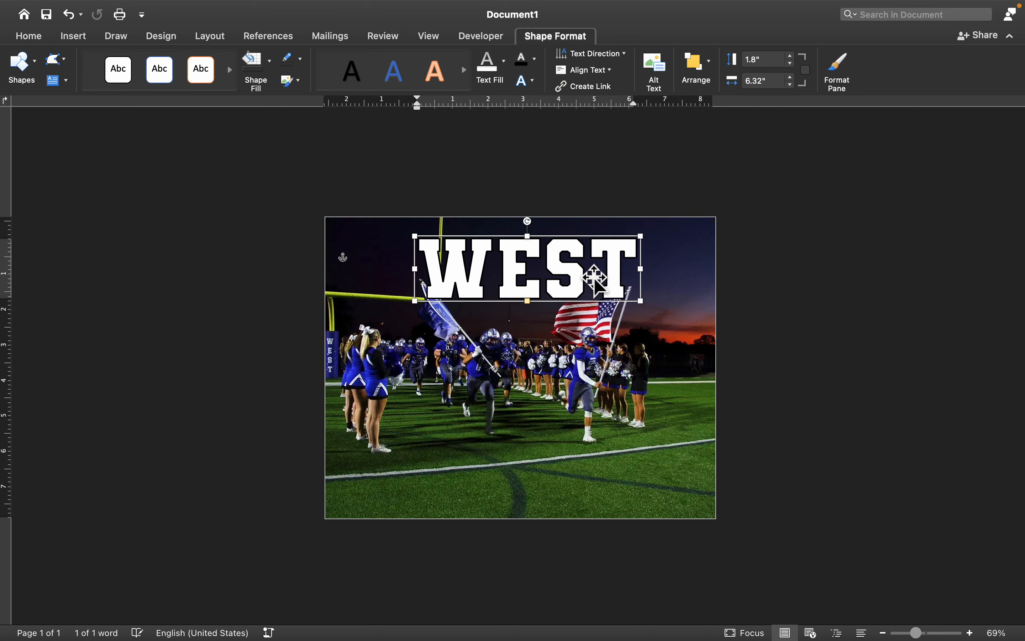
Undo the resizing, the Warp transform and the last move of the WEST text box.
key("super+z")
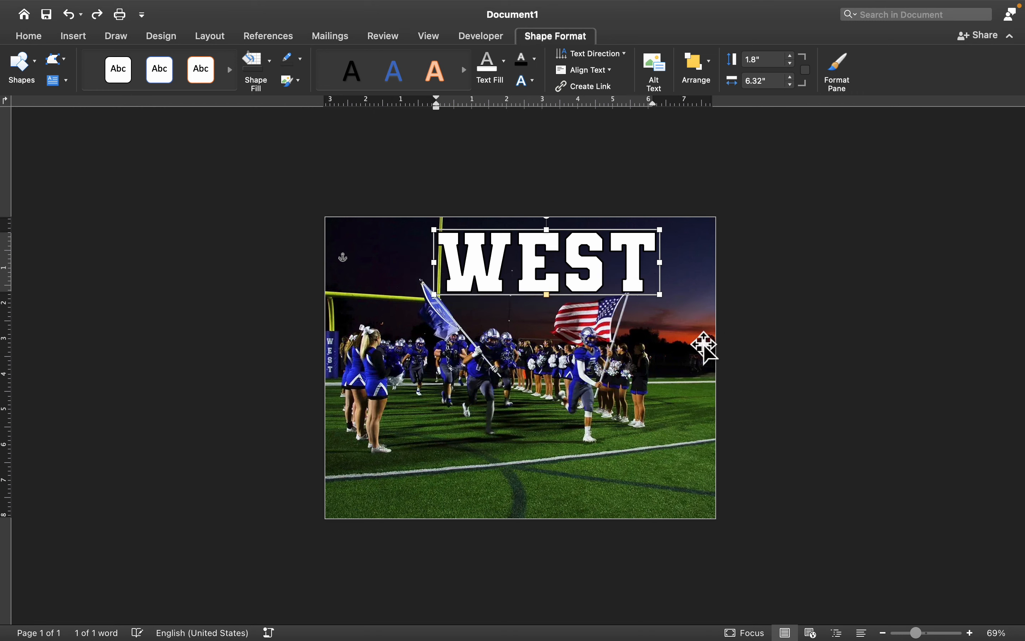
key("super+z")
key("super+z")
key("super+z")
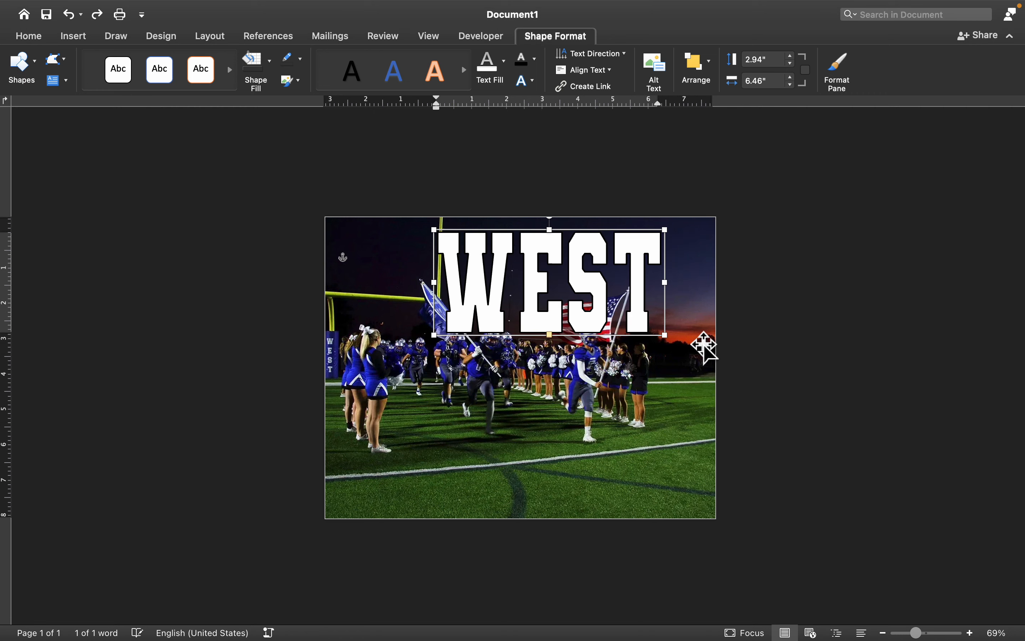
key("super+z")
key("super+z")
key("super+z")
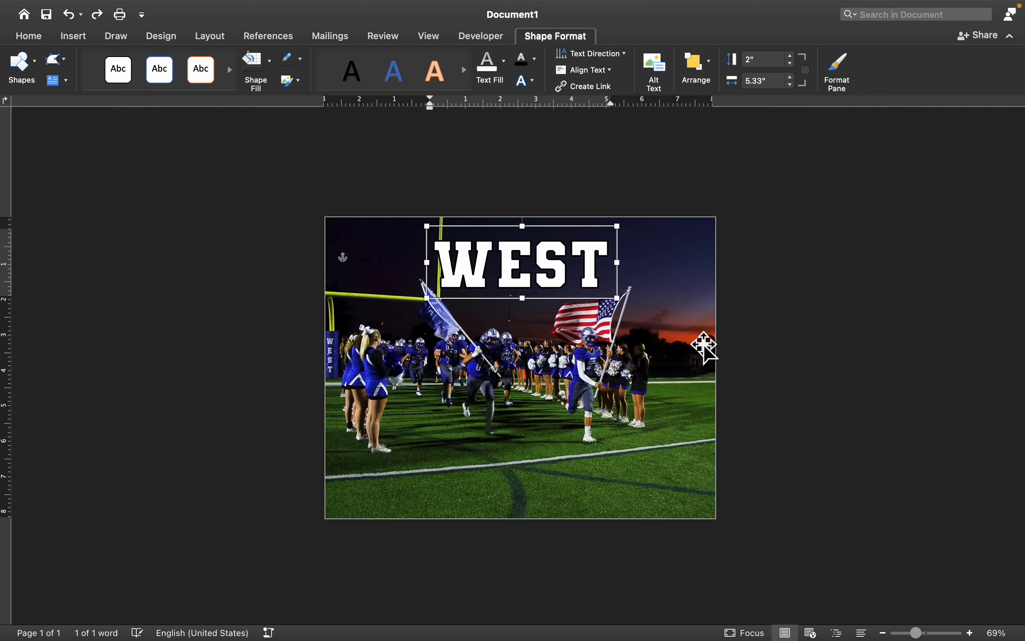
Nudge the WEST text box slightly to the right, and place a copy of it over the grass in the photo's lower part.
left_click_drag(576, 267, 580, 267)
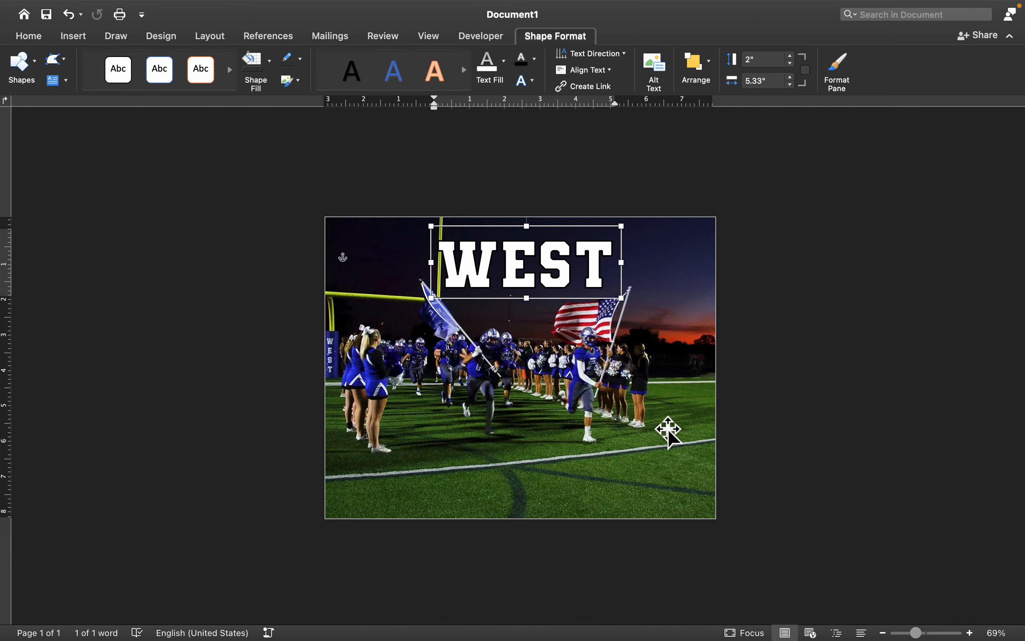
left_click(682, 320)
left_click(570, 263)
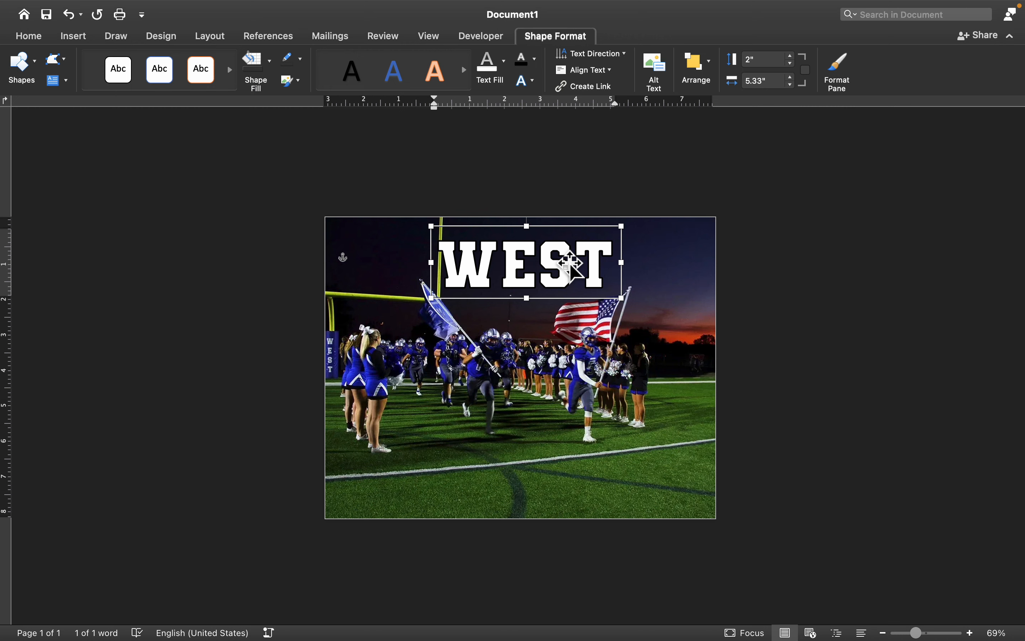
key("super+v")
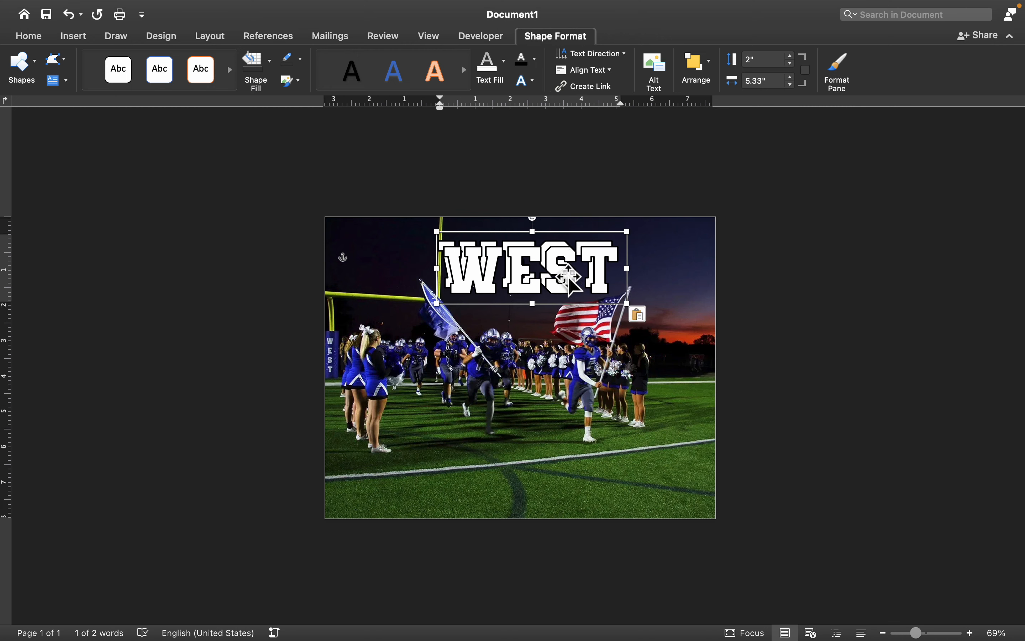
left_click_drag(570, 263, 561, 462)
Replace the copied text with WOLVERINES and widen its box to about 11.94" so the word spans the photo's width.
double_click(560, 462)
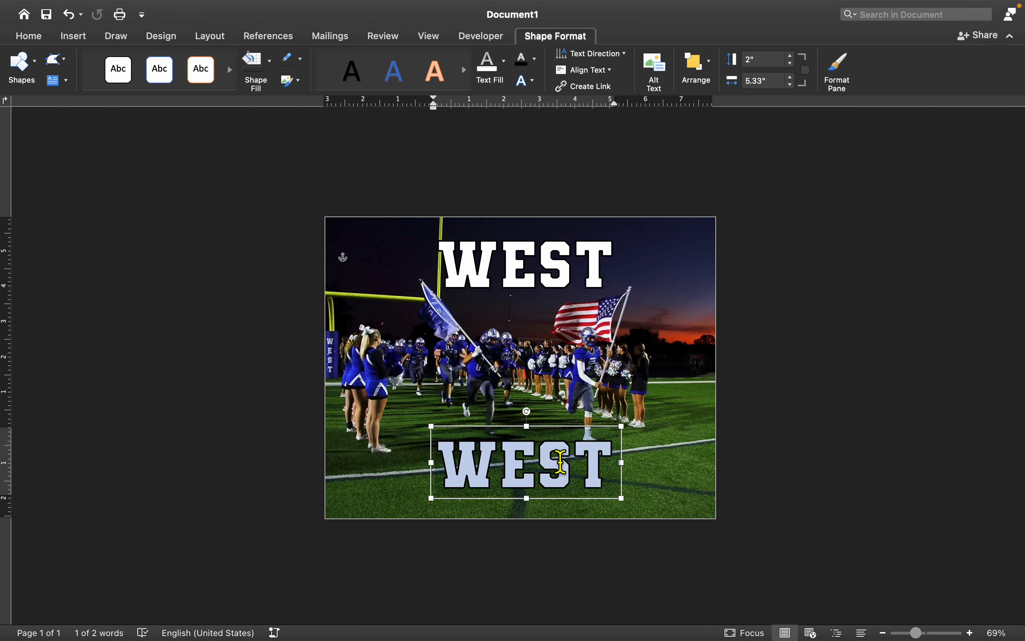
type("WOLV")
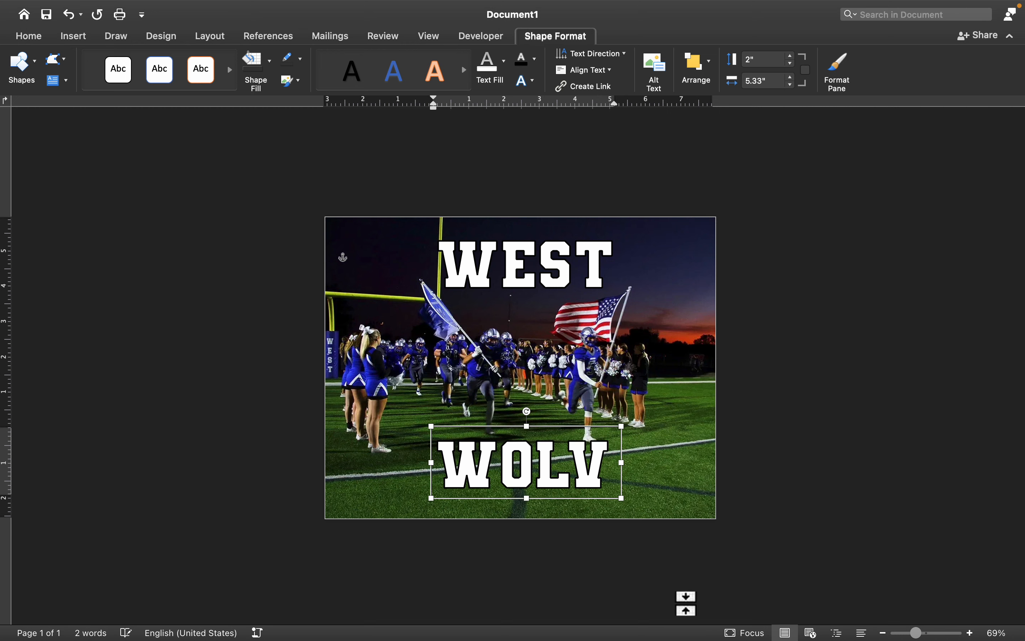
left_click_drag(622, 463, 688, 460)
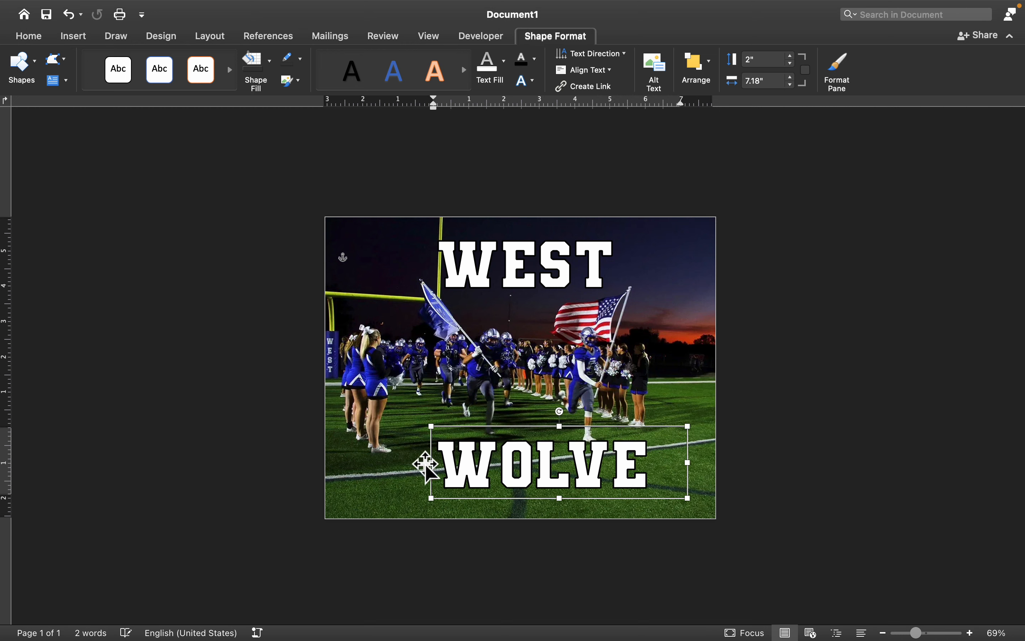
left_click_drag(431, 462, 332, 463)
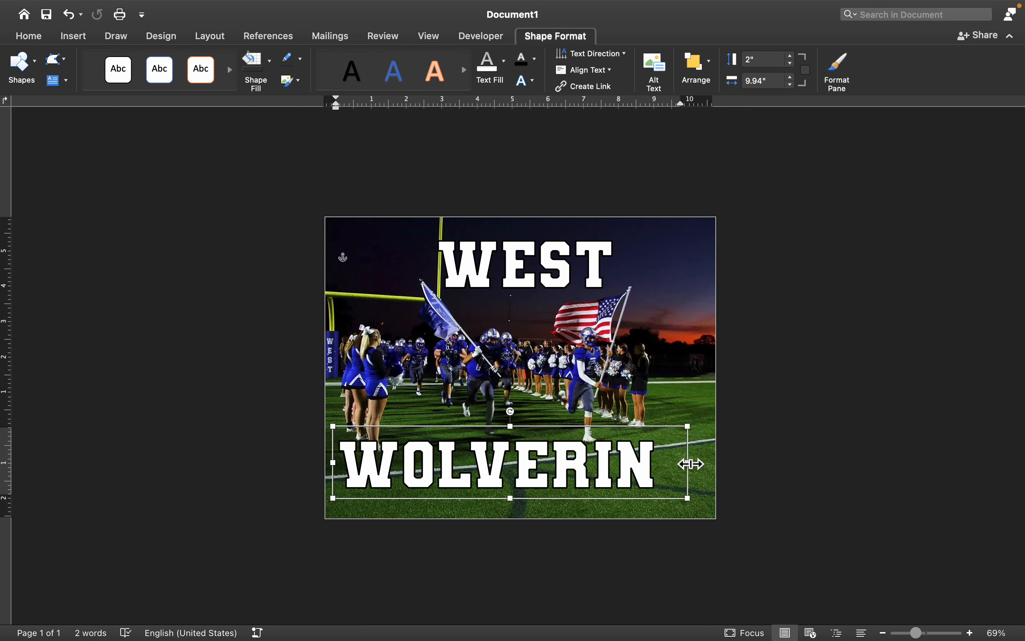
left_click_drag(689, 463, 742, 462)
left_click_drag(653, 465, 639, 468)
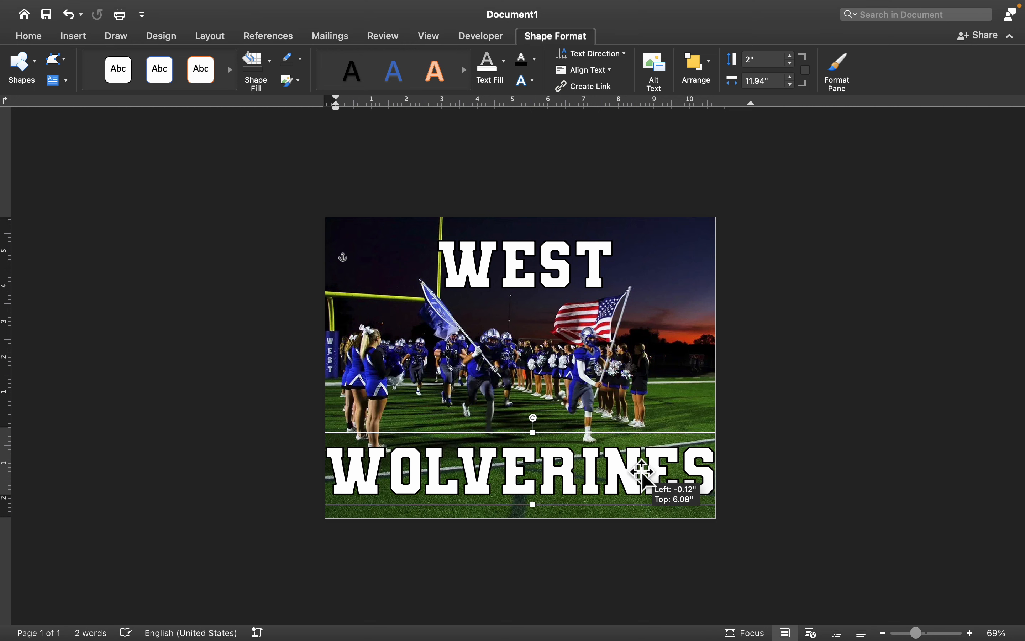
Reduce the font size of the WOLVERINES text to 130.
double_click(560, 481)
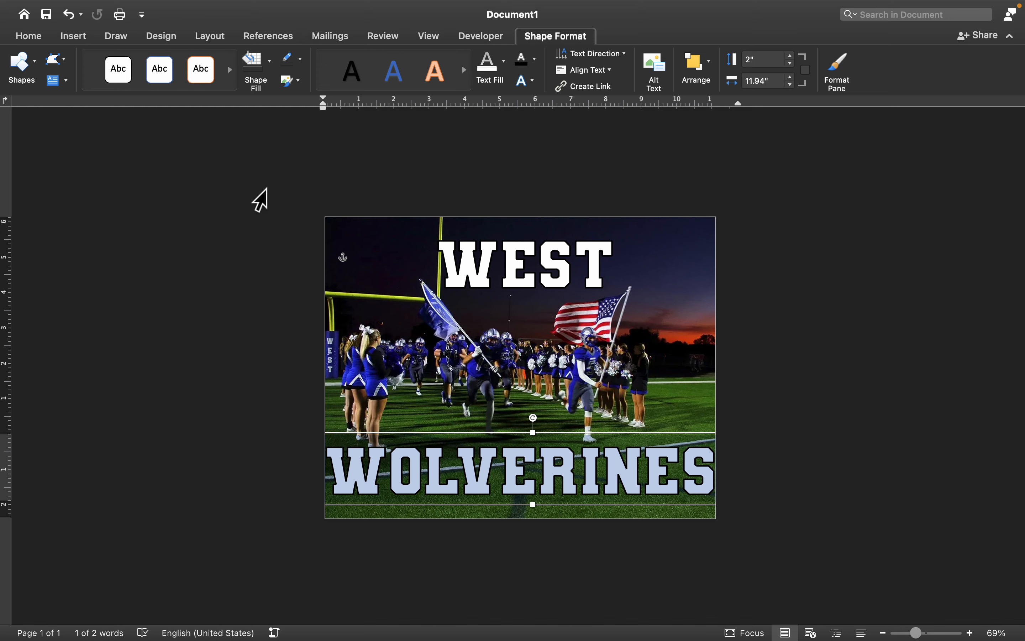
left_click(28, 38)
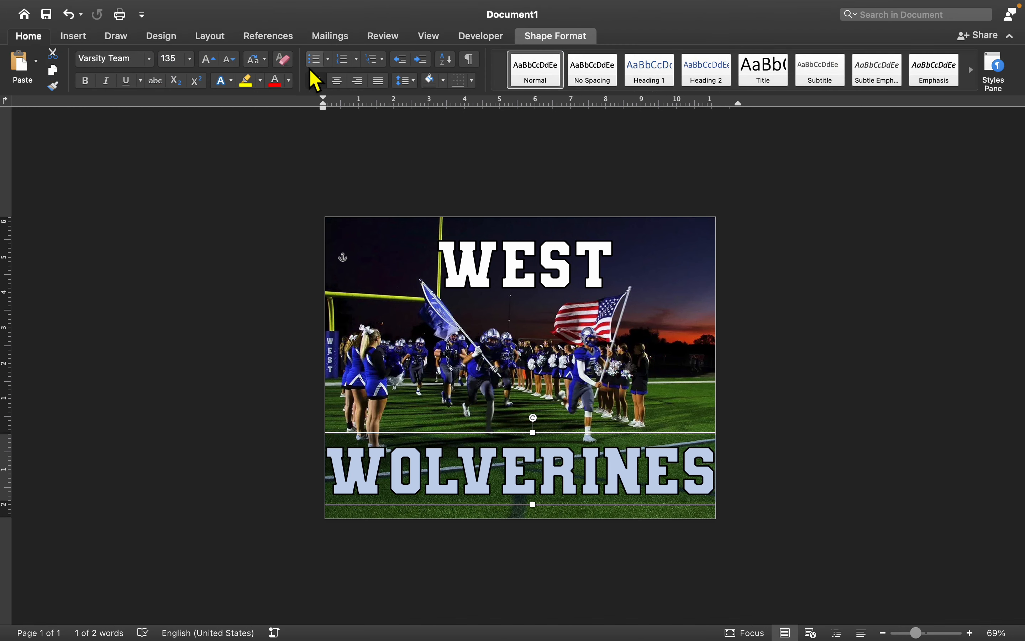
left_click(232, 62)
left_click(232, 62)
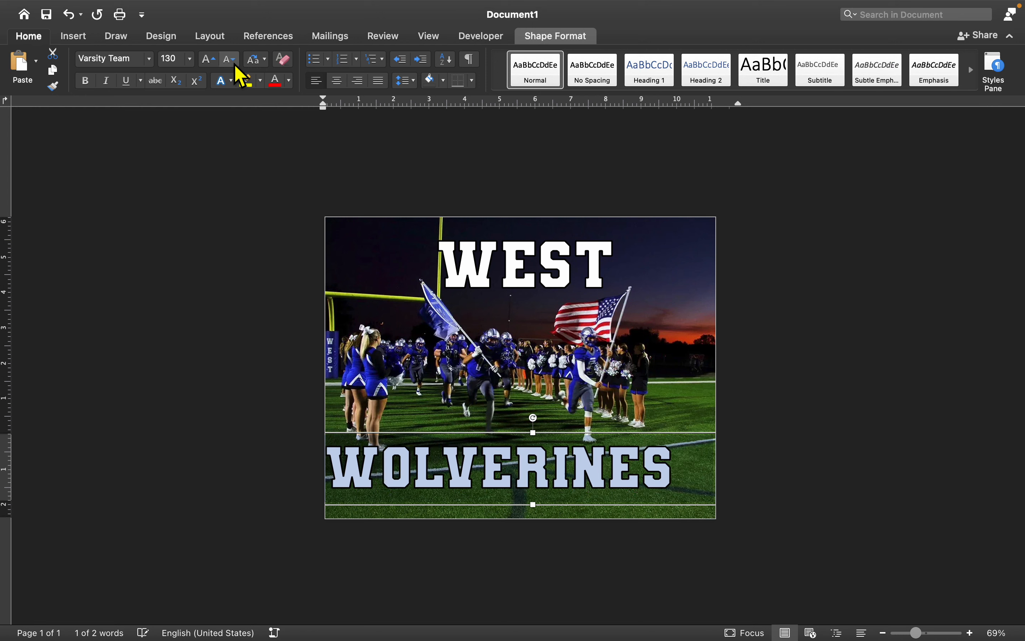
left_click(210, 60)
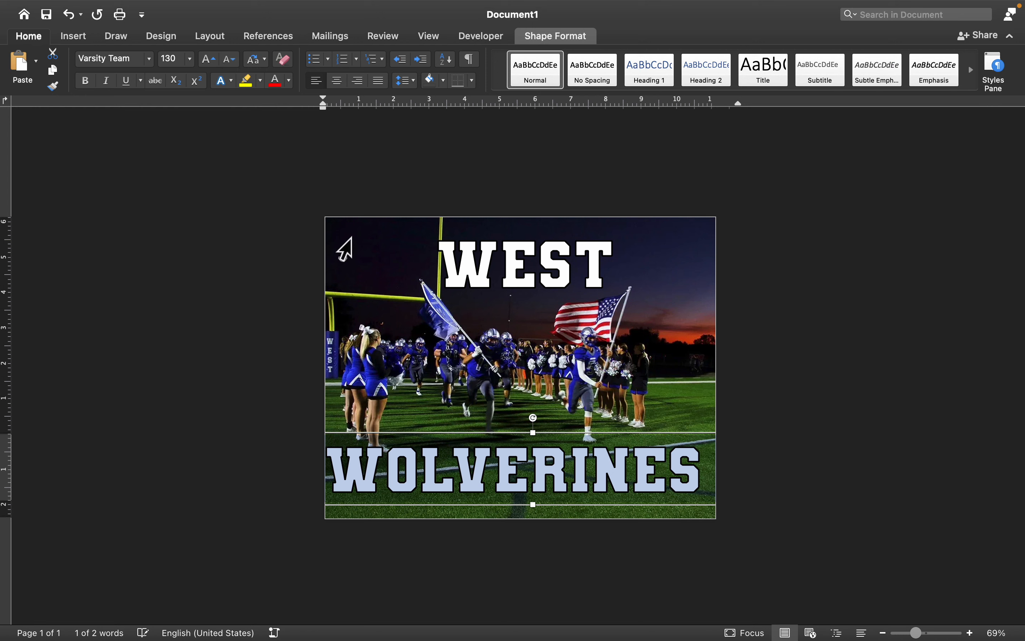
Move the WOLVERINES text box down to the photo's lower edge, center the word horizontally on the page, and deselect it.
left_click_drag(509, 471, 522, 470)
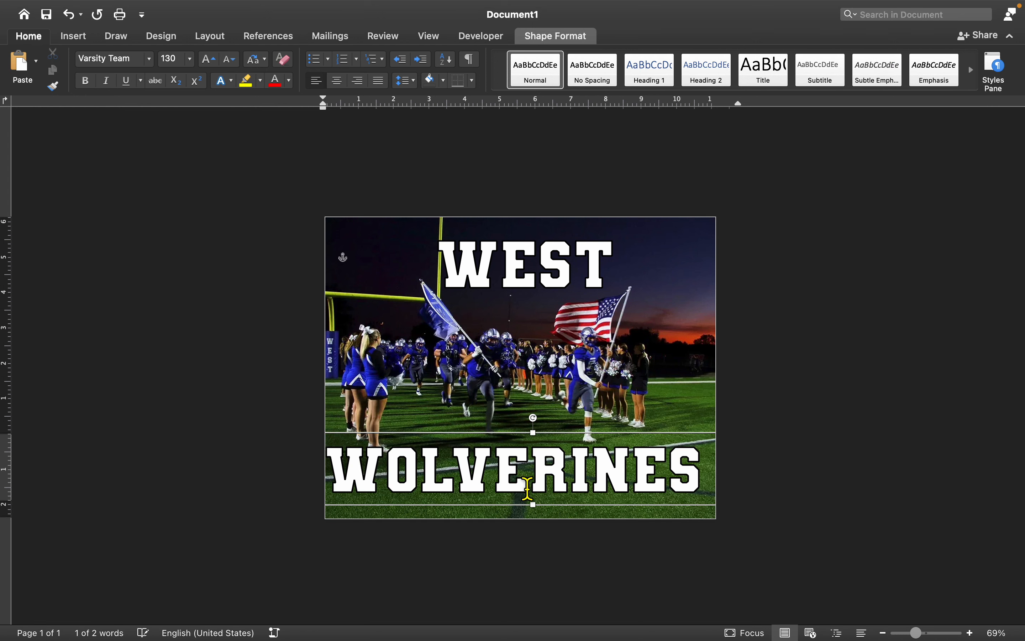
left_click_drag(509, 431, 518, 452)
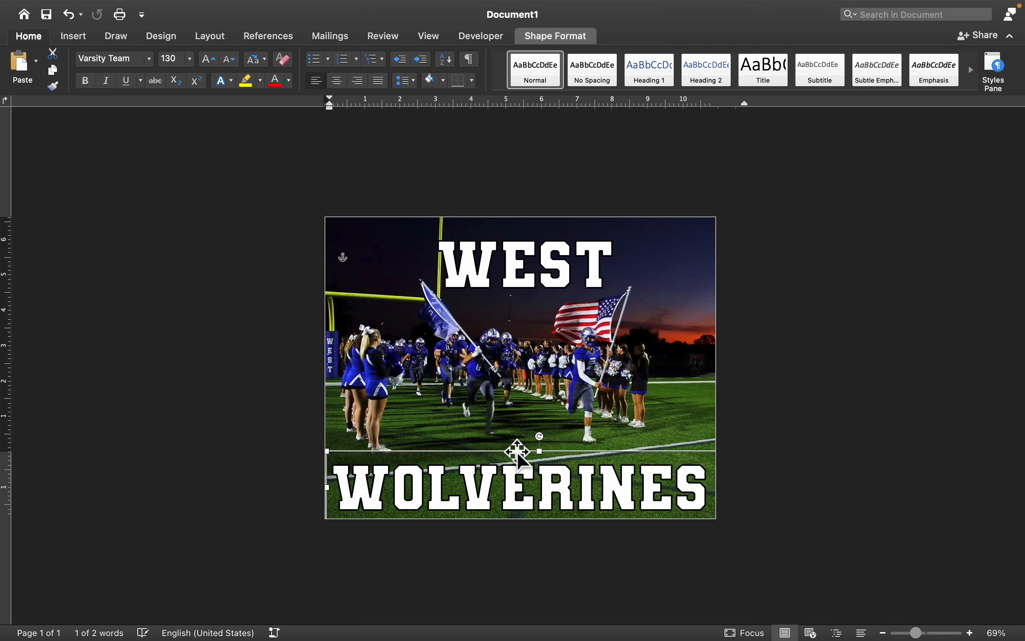
left_click(733, 385)
Set the font size of the WEST text to 130 and move its box slightly higher in the sky.
left_click(557, 290)
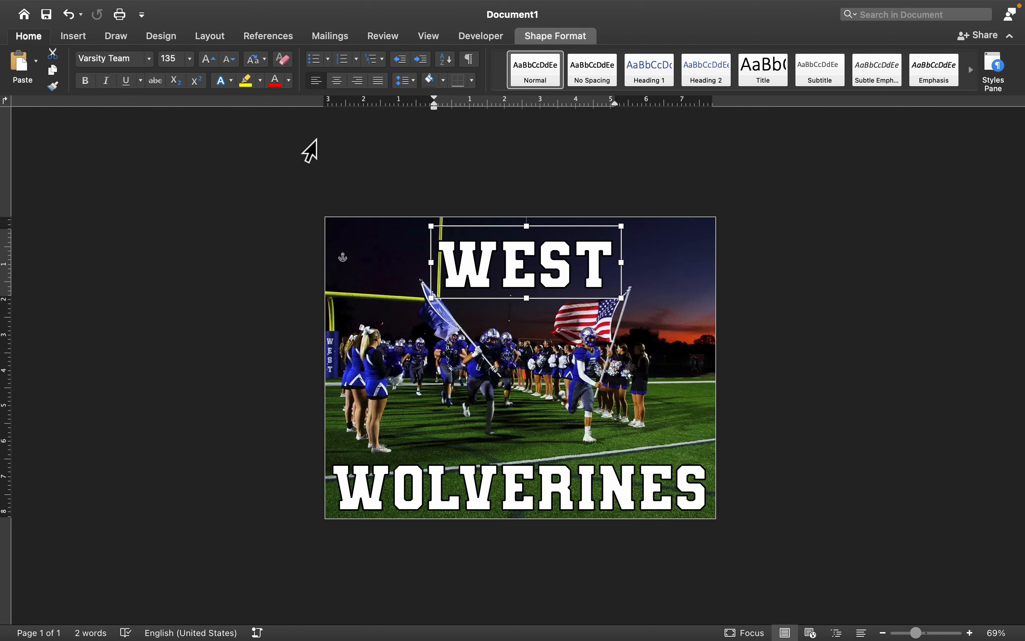
left_click(230, 63)
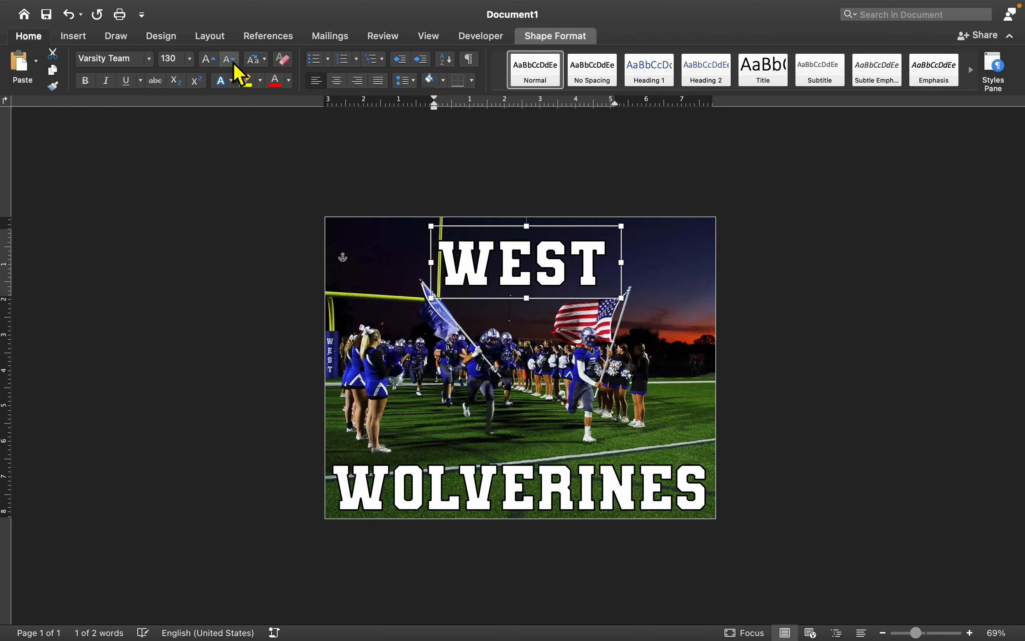
left_click(669, 311)
left_click_drag(581, 282, 575, 269)
left_click(861, 329)
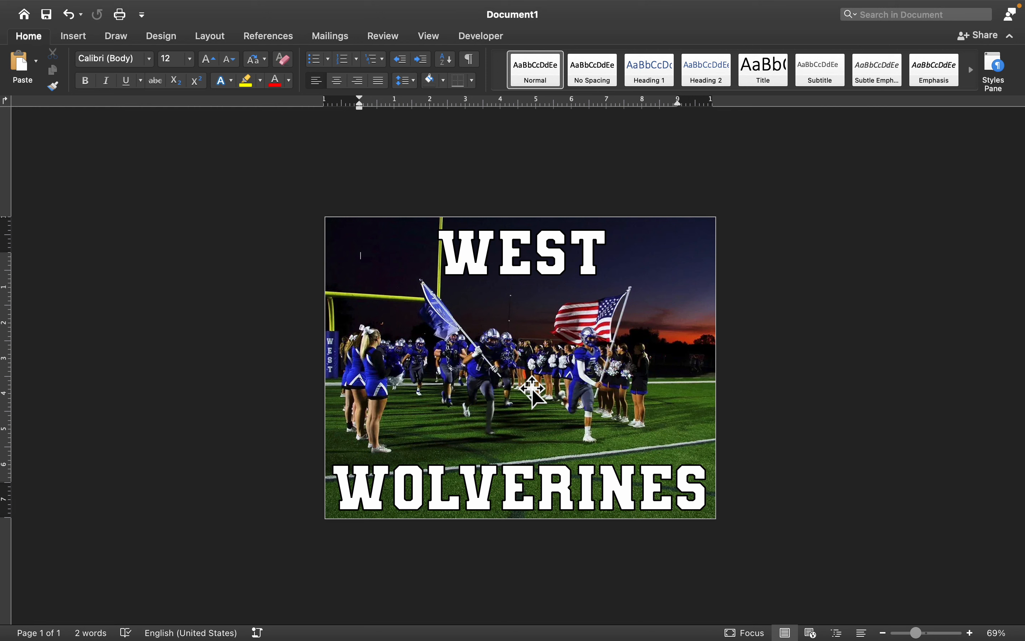
Nudge the WOLVERINES text box slightly upward from the photo's lower edge.
left_click(523, 258)
left_click(524, 492)
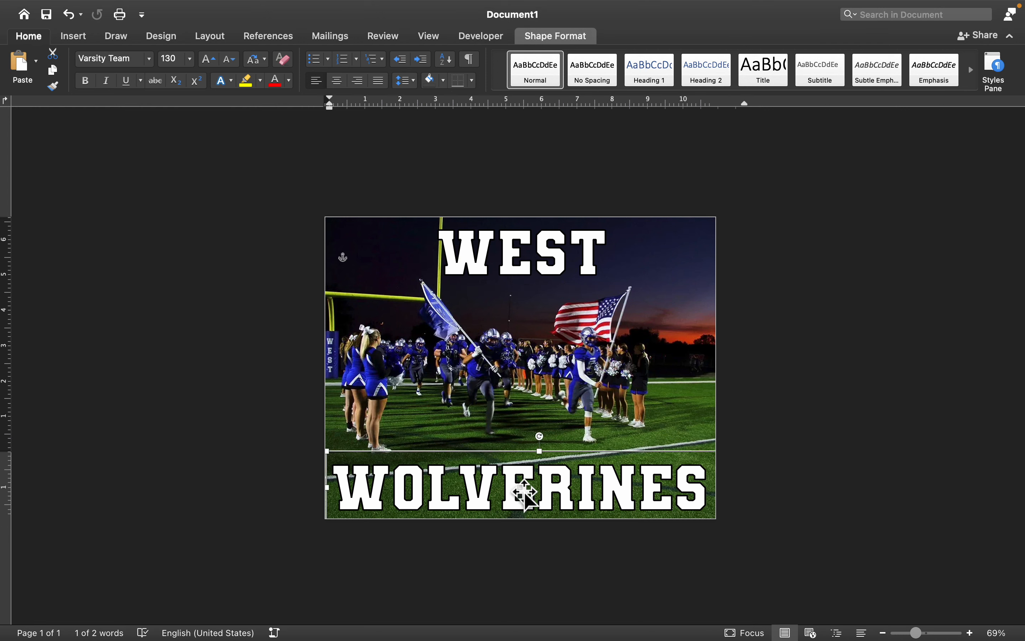
key("cmd+z")
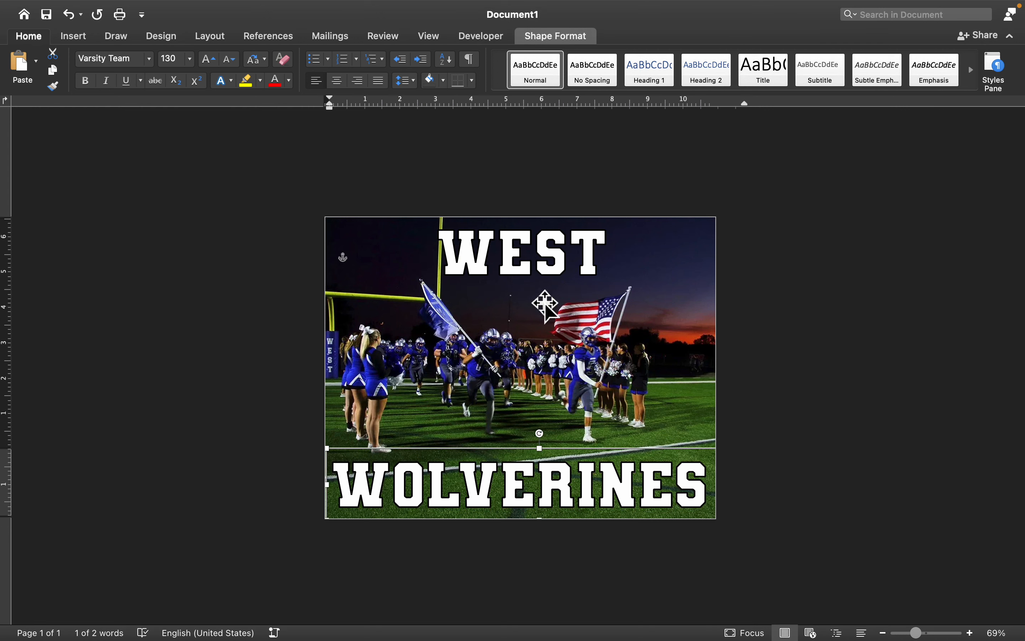
Nudge the WEST text box slightly higher in the sky and leave both title boxes deselected.
left_click(526, 265)
left_click(886, 453)
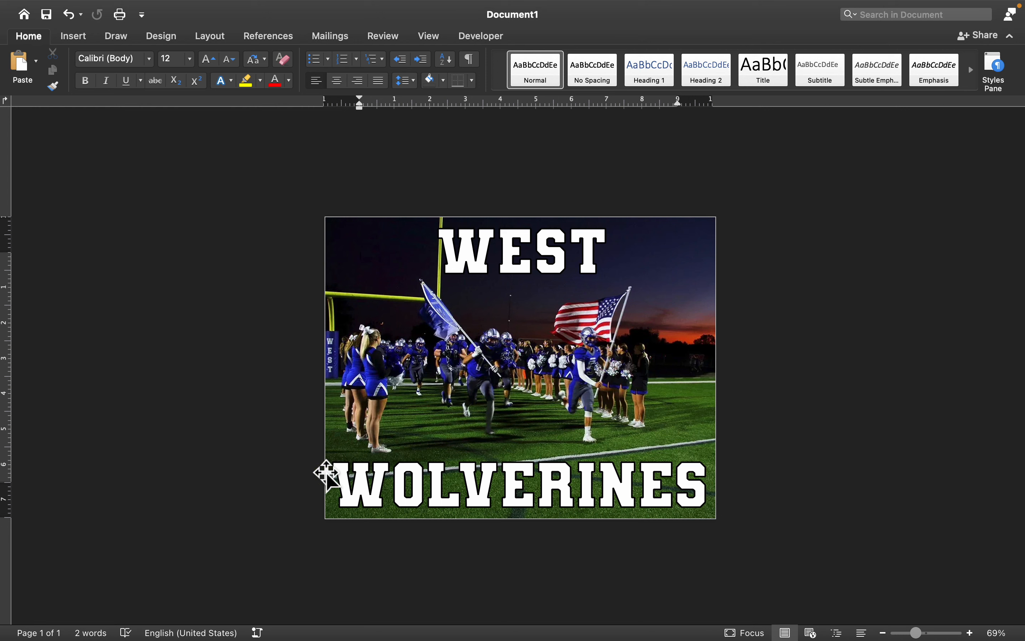
left_click(504, 504)
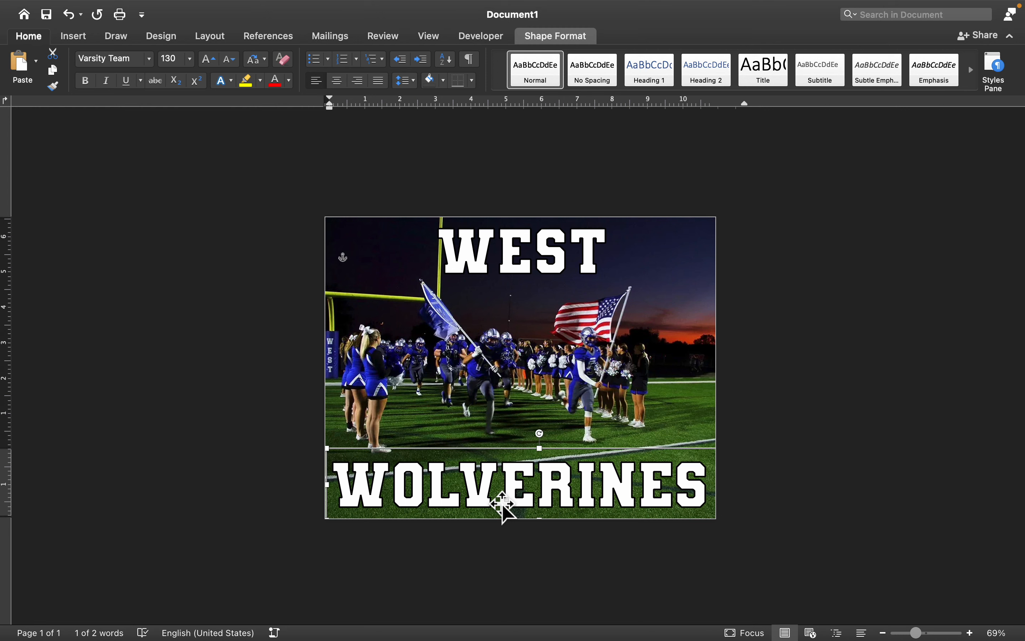
left_click(856, 368)
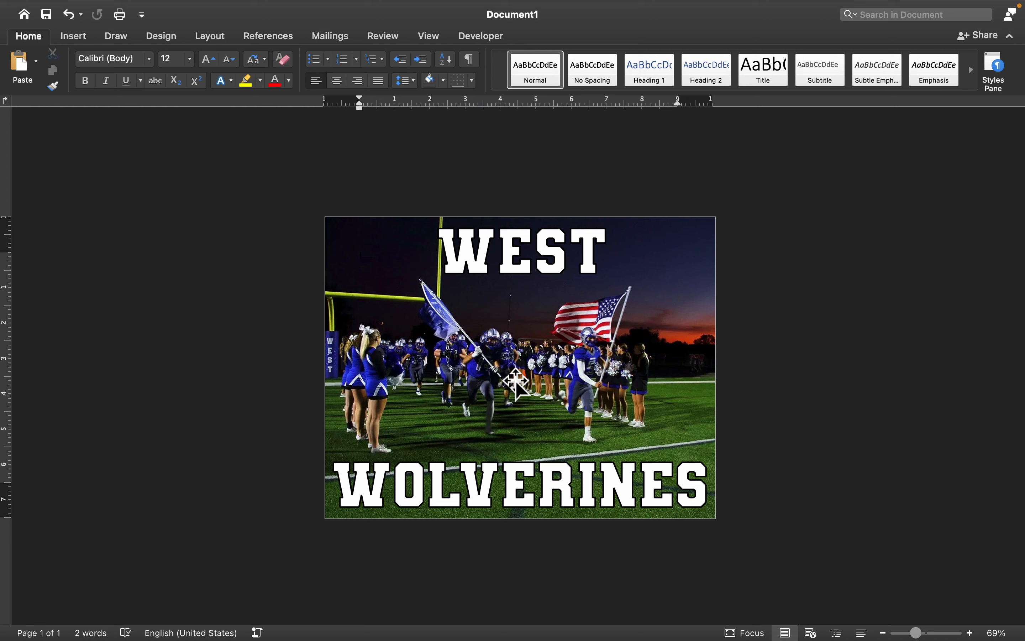
Try bringing the titles closer together by moving WEST slightly down and WOLVERINES slightly up, and deselect them.
left_click_drag(526, 253, 530, 265)
left_click(550, 469)
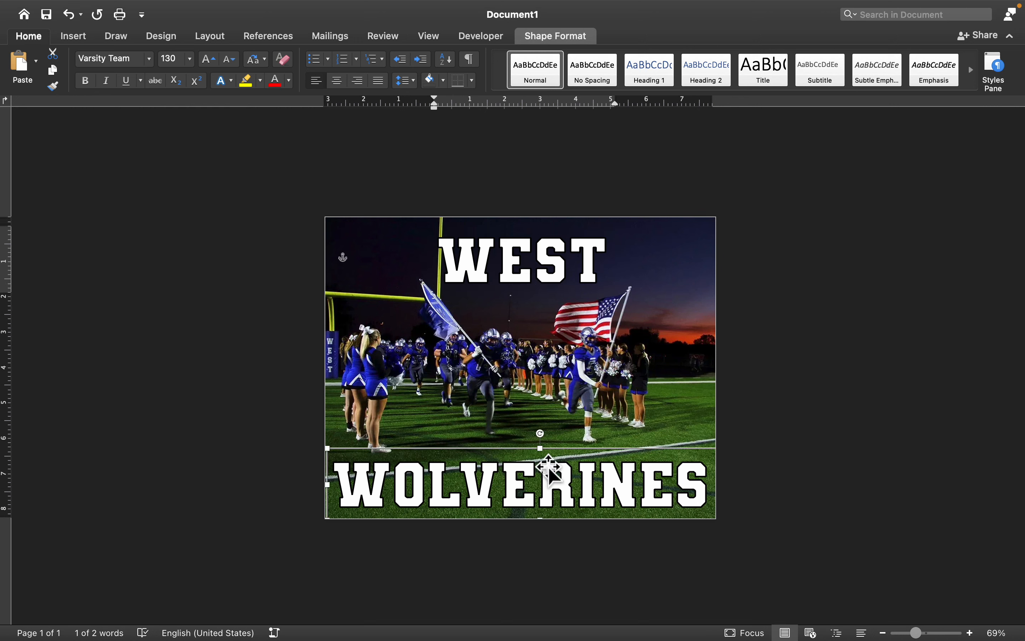
key("Up")
key("Up")
key("Up")
key("Up")
key("Up")
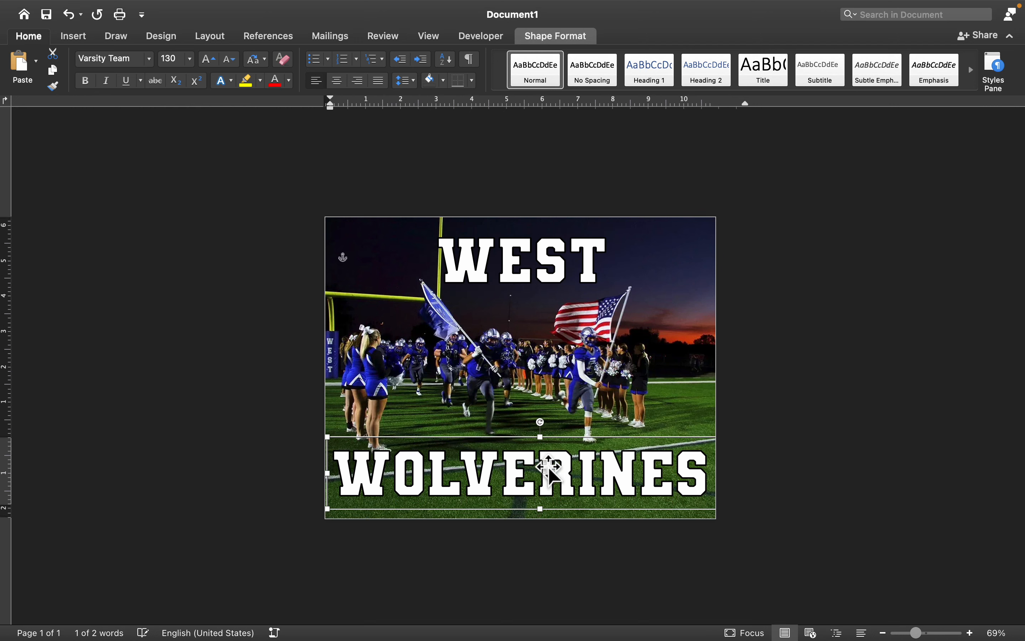
left_click(779, 447)
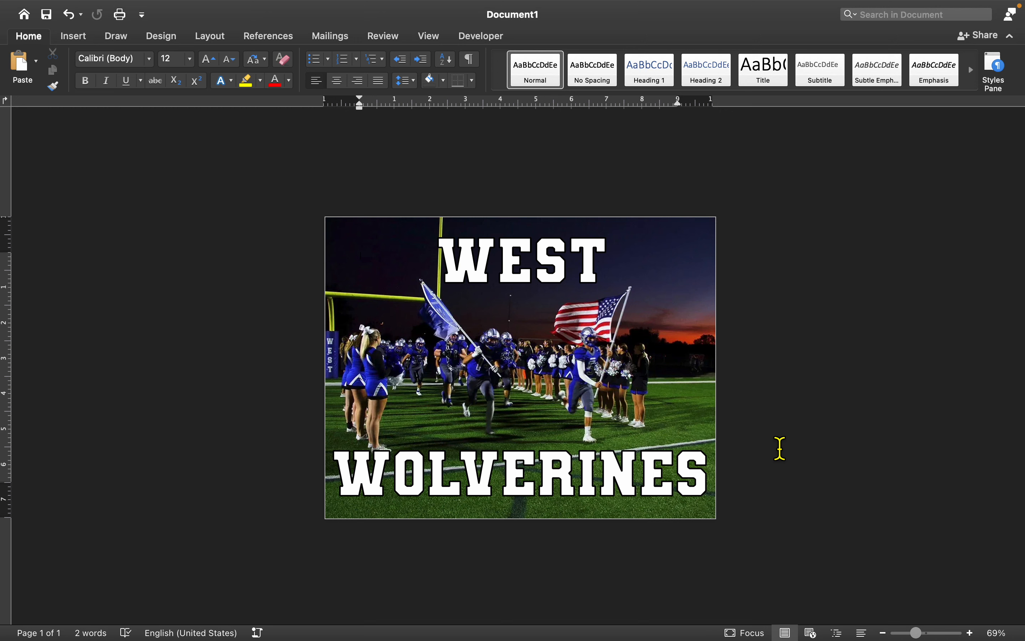
Move WOLVERINES slightly down toward the photo's lower edge and WEST slightly up toward its upper edge, then deselect them.
left_click_drag(657, 470, 653, 471)
left_click_drag(547, 271, 547, 263)
left_click(807, 299)
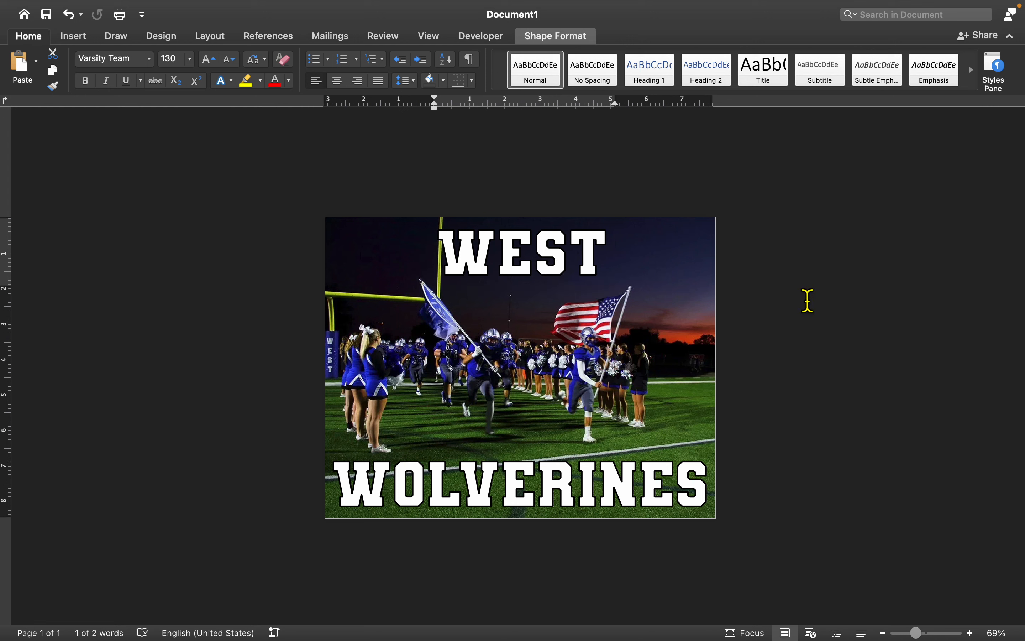